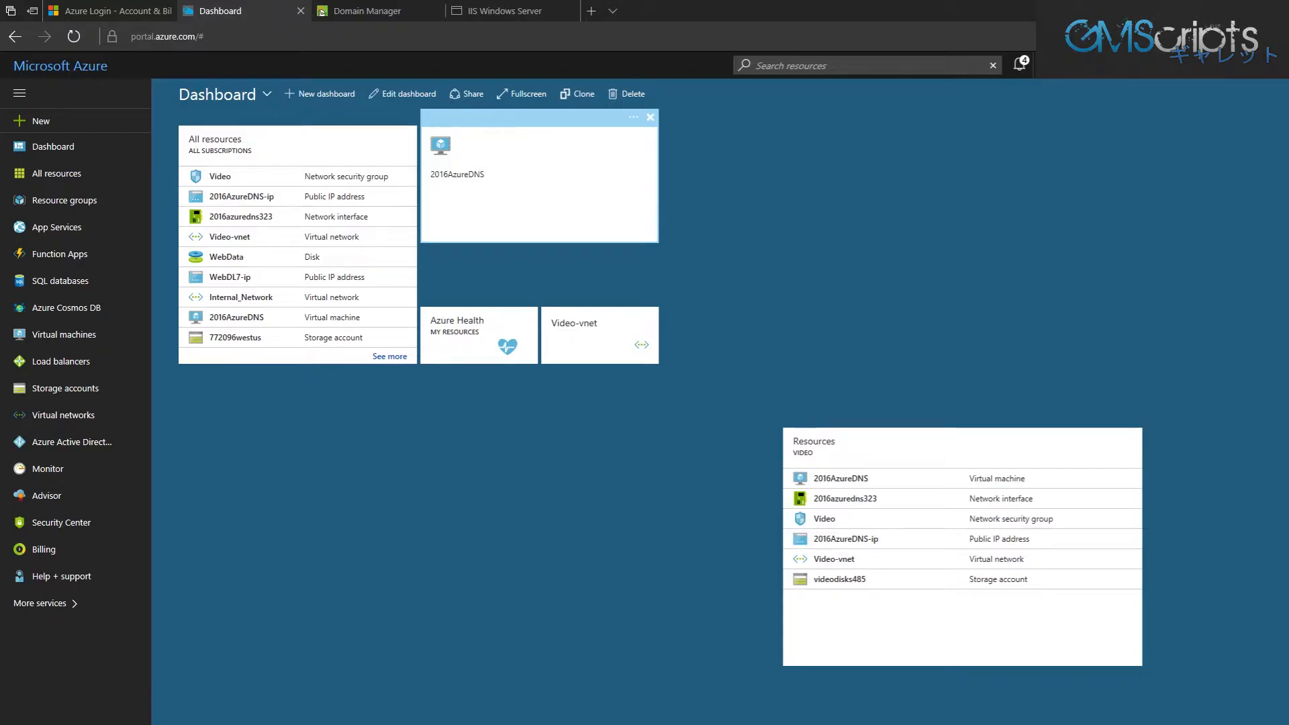
# Open the 2016AzureDNS virtual machine and review the ns1, ns2, www and parent-folder records of the gmscripts.info zone in DNS Manager
pyautogui.click(539, 184)
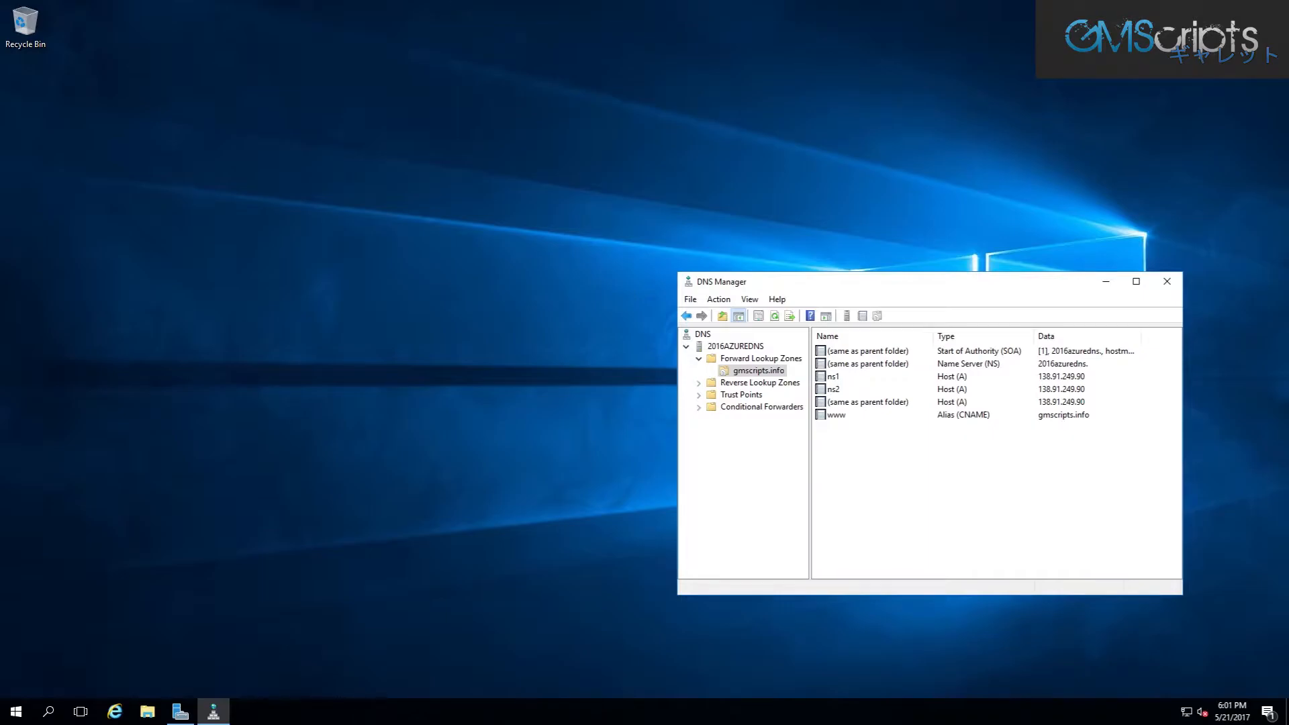
pyautogui.moveTo(779, 5)
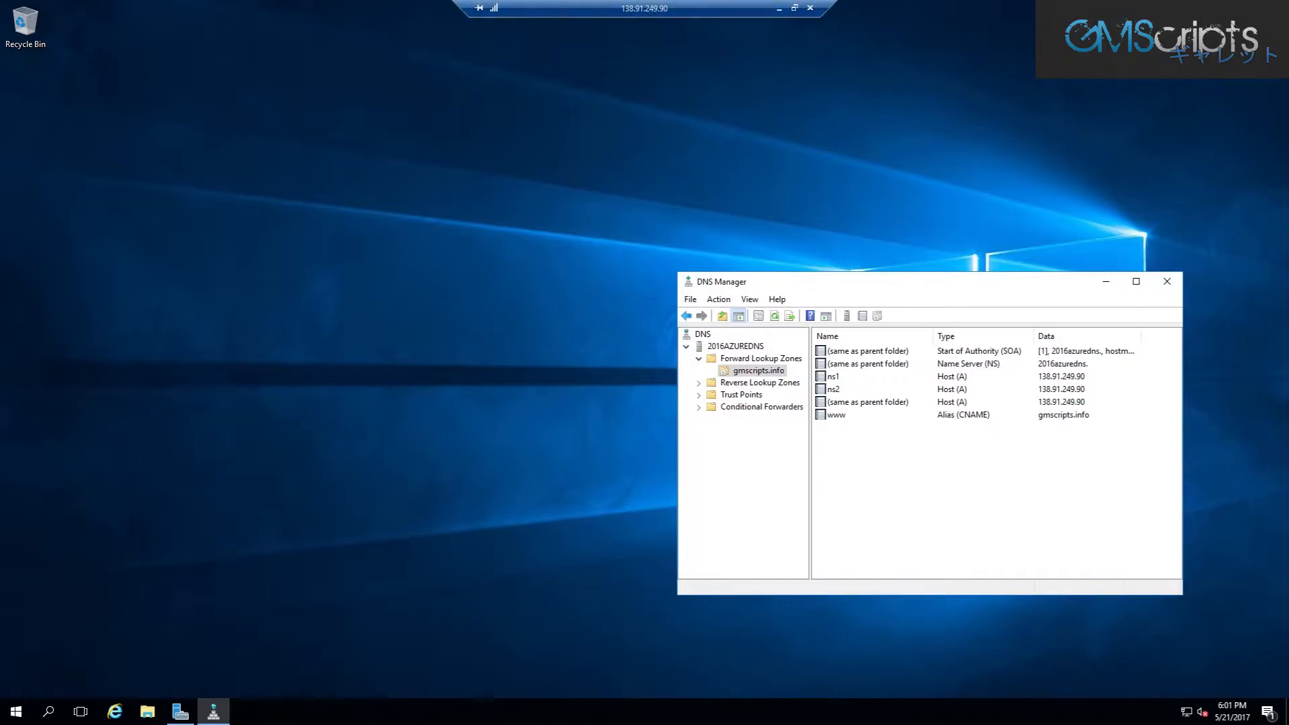
pyautogui.moveTo(873, 282); pyautogui.dragTo(445, 79)
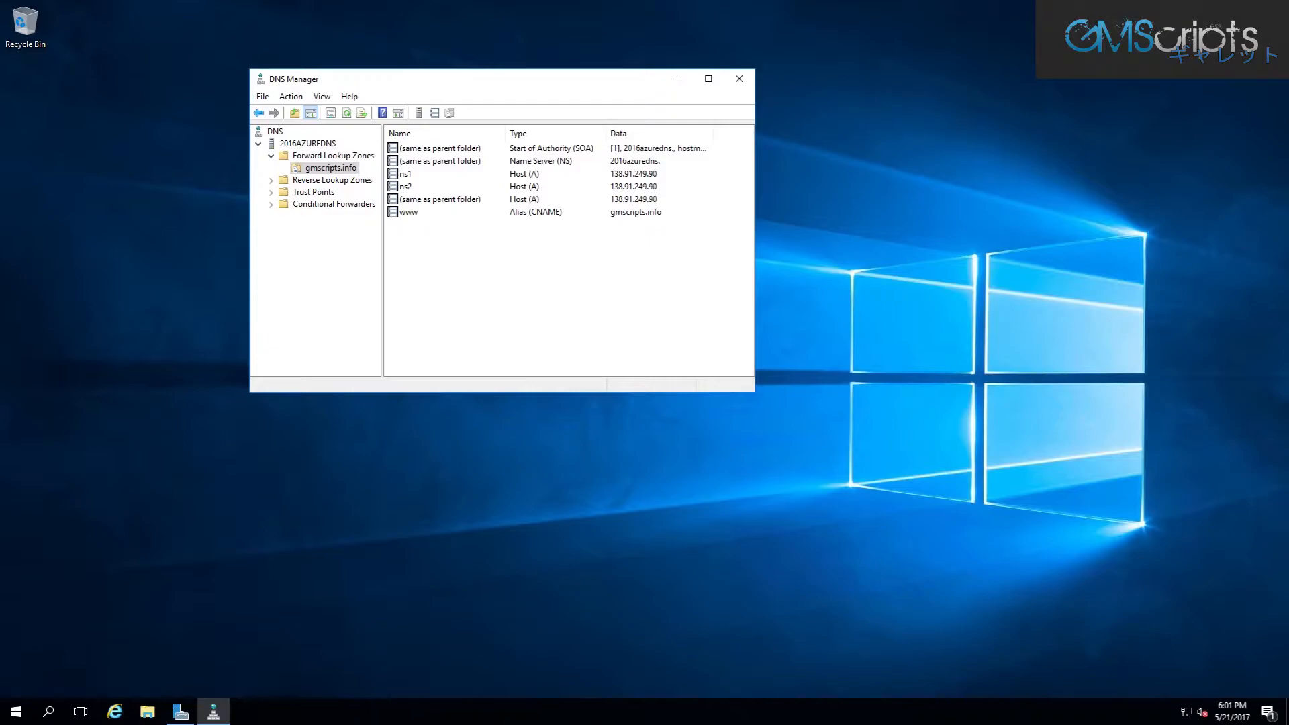
pyautogui.click(406, 174)
pyautogui.click(406, 187)
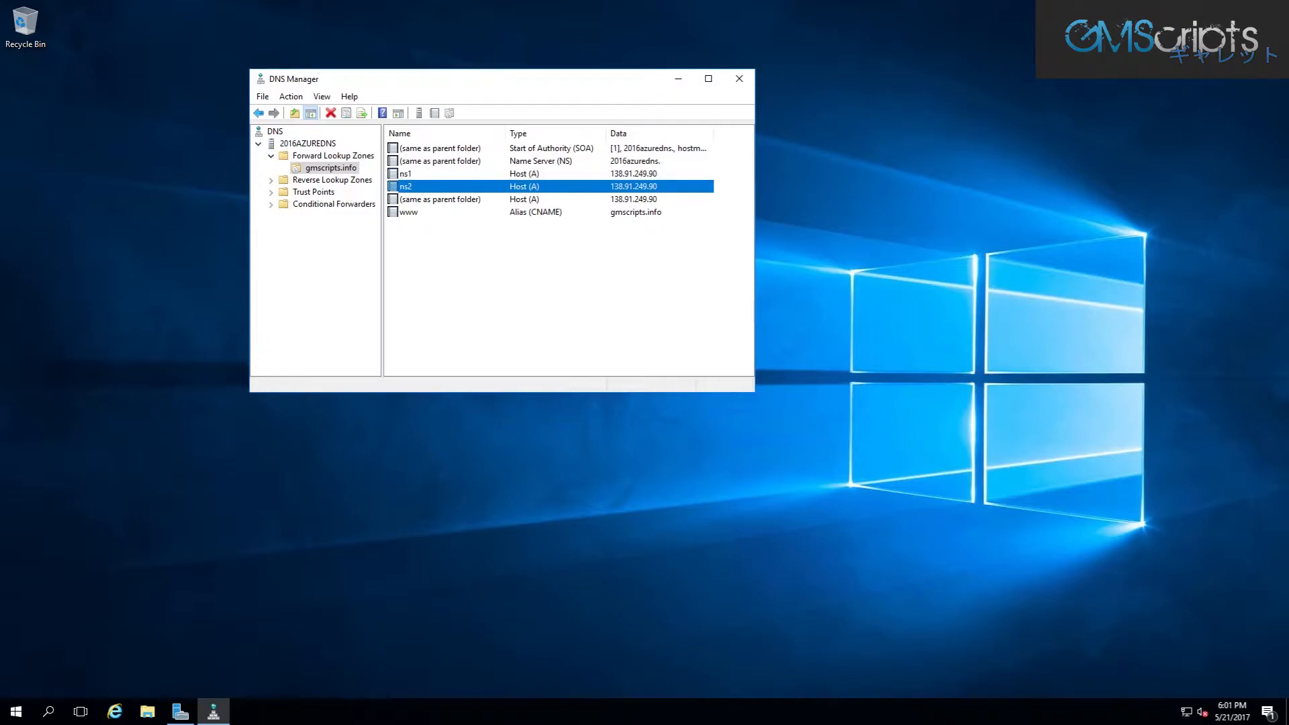
pyautogui.click(409, 212)
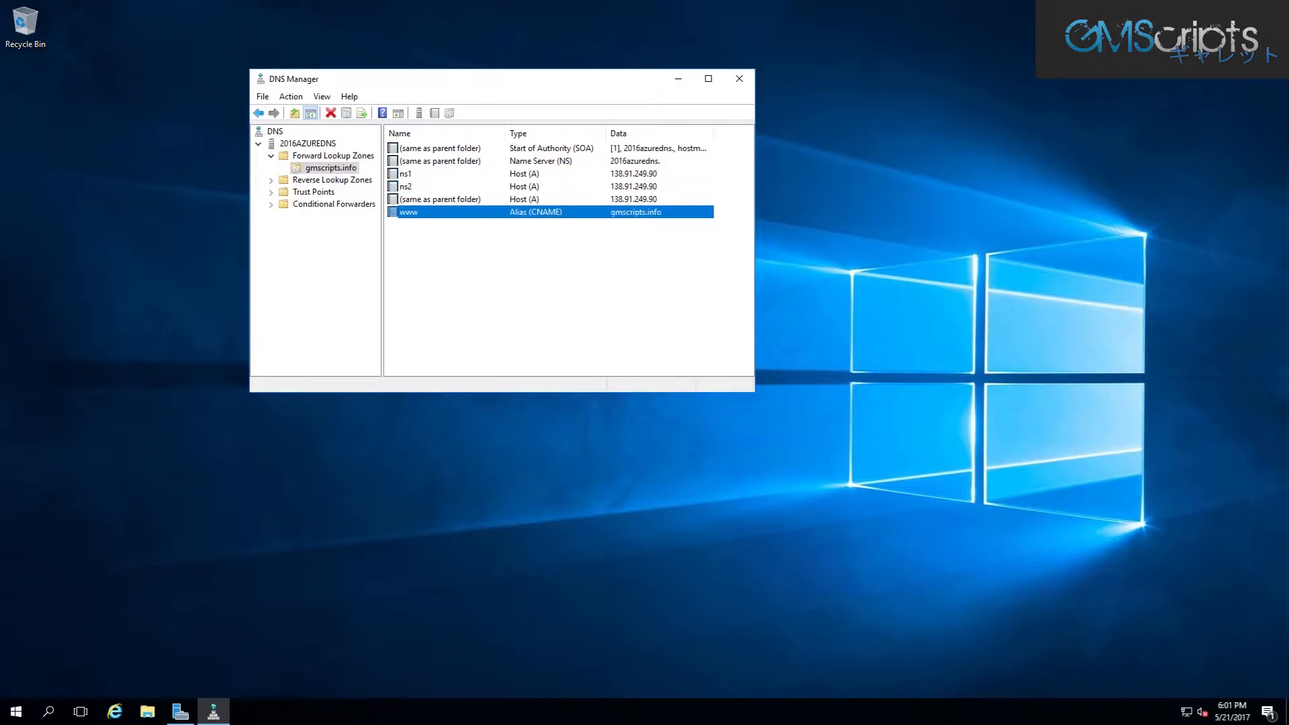
pyautogui.click(440, 200)
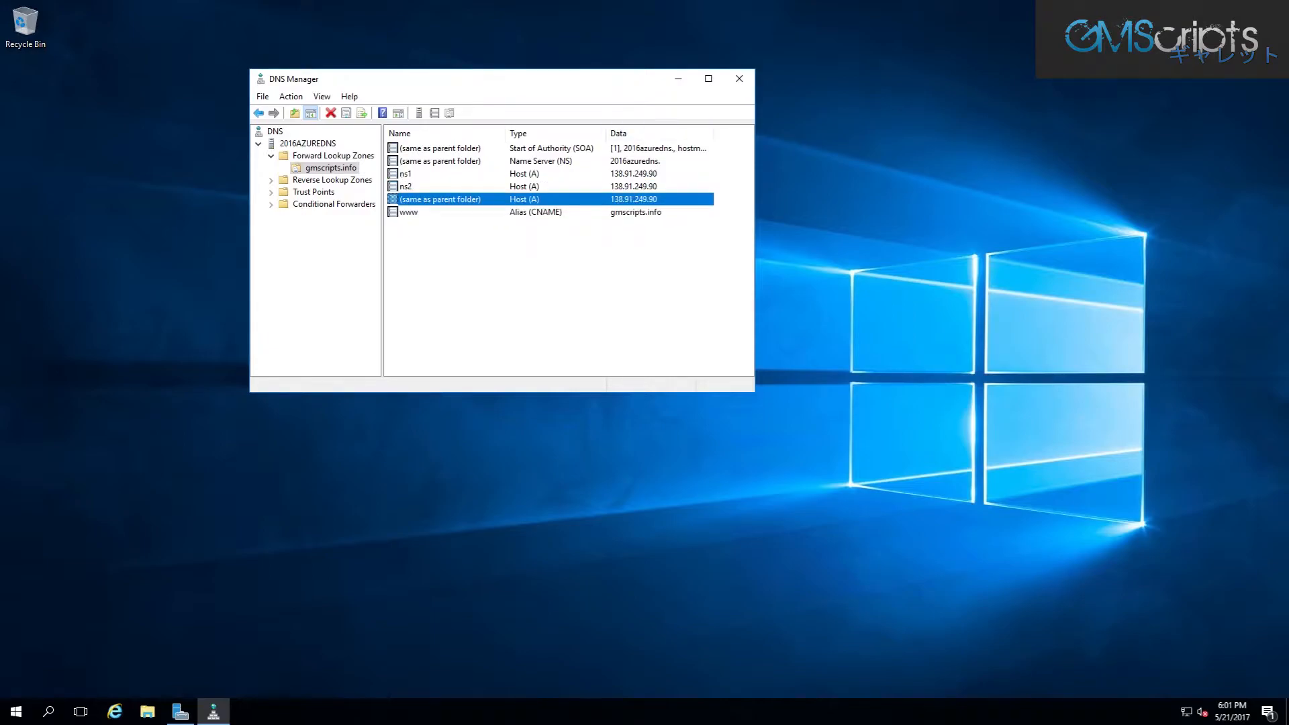
pyautogui.click(678, 78)
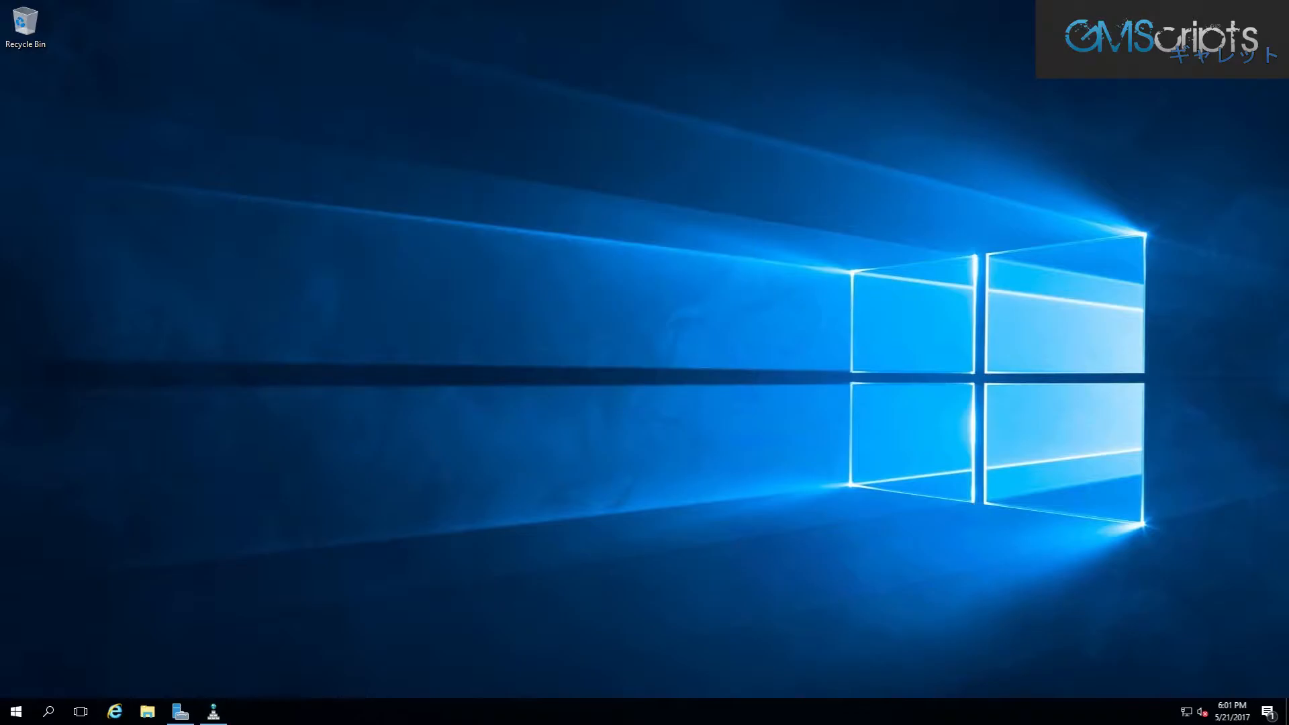
# Open Internet Information Services (IIS) Manager from Server Manager and get Server Manager out of the way
pyautogui.click(180, 712)
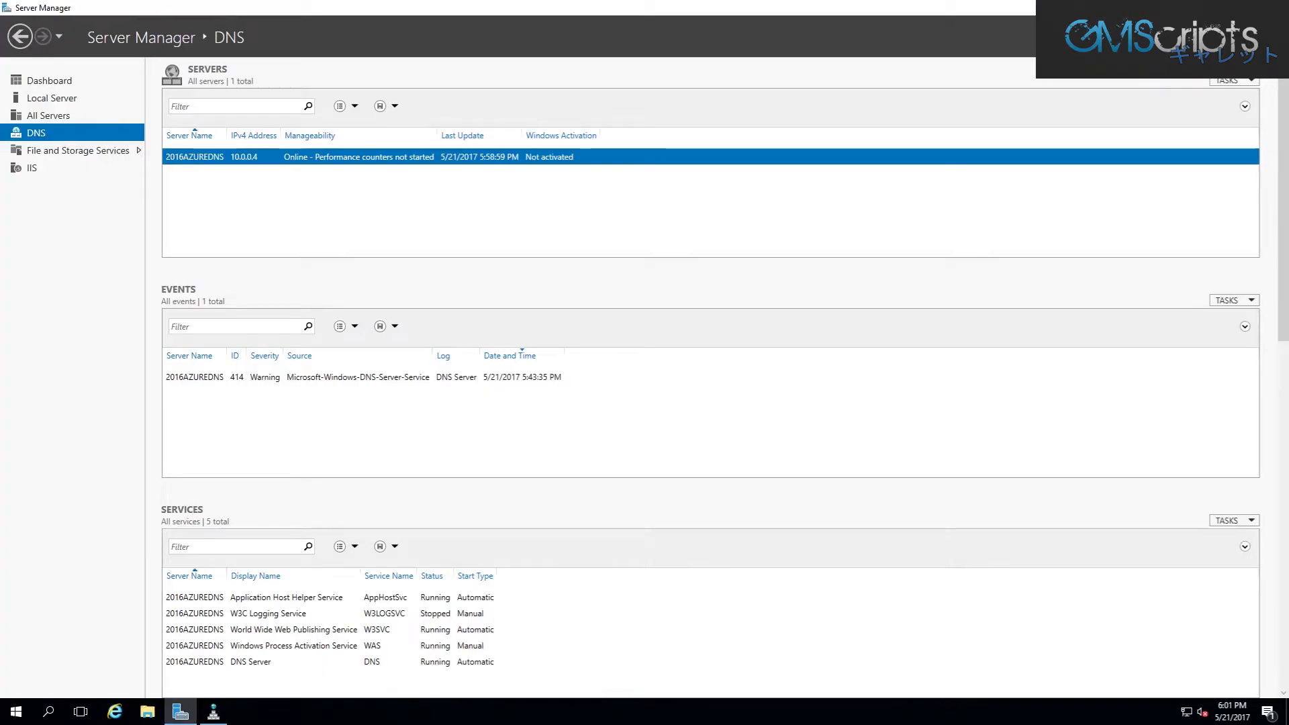
pyautogui.click(1215, 37)
pyautogui.click(1176, 143)
pyautogui.click(1212, 8)
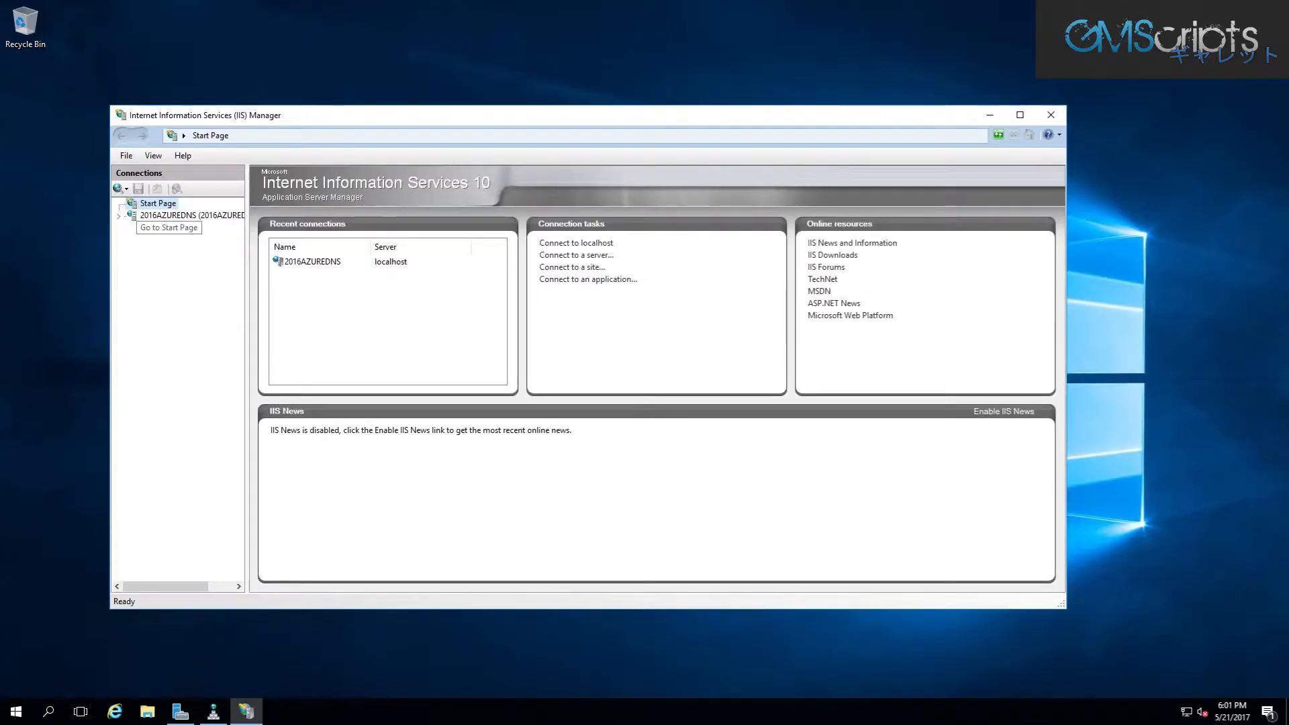
# Examine the site bindings of Default Web Site on the 2016AZUREDNS server, then minimize IIS Manager
pyautogui.doubleClick(191, 216)
pyautogui.click(161, 239)
pyautogui.click(131, 240)
pyautogui.rightClick(157, 253)
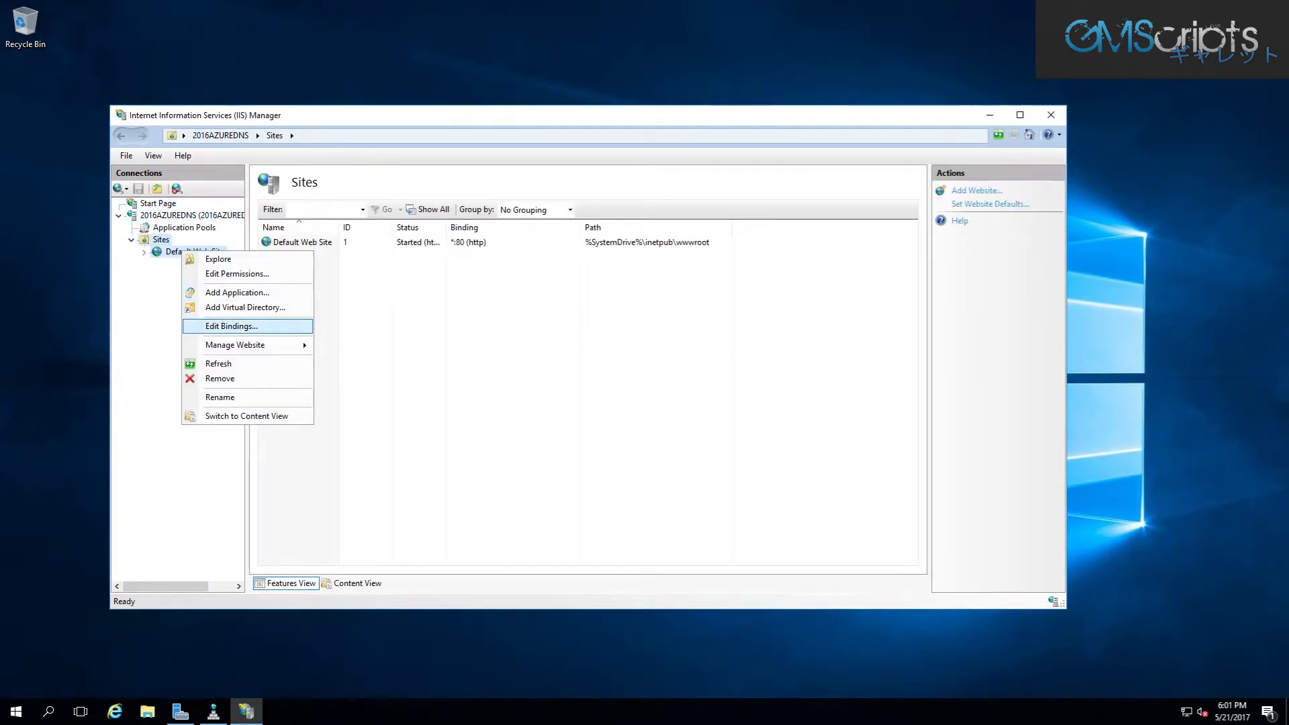
pyautogui.click(215, 326)
pyautogui.click(396, 285)
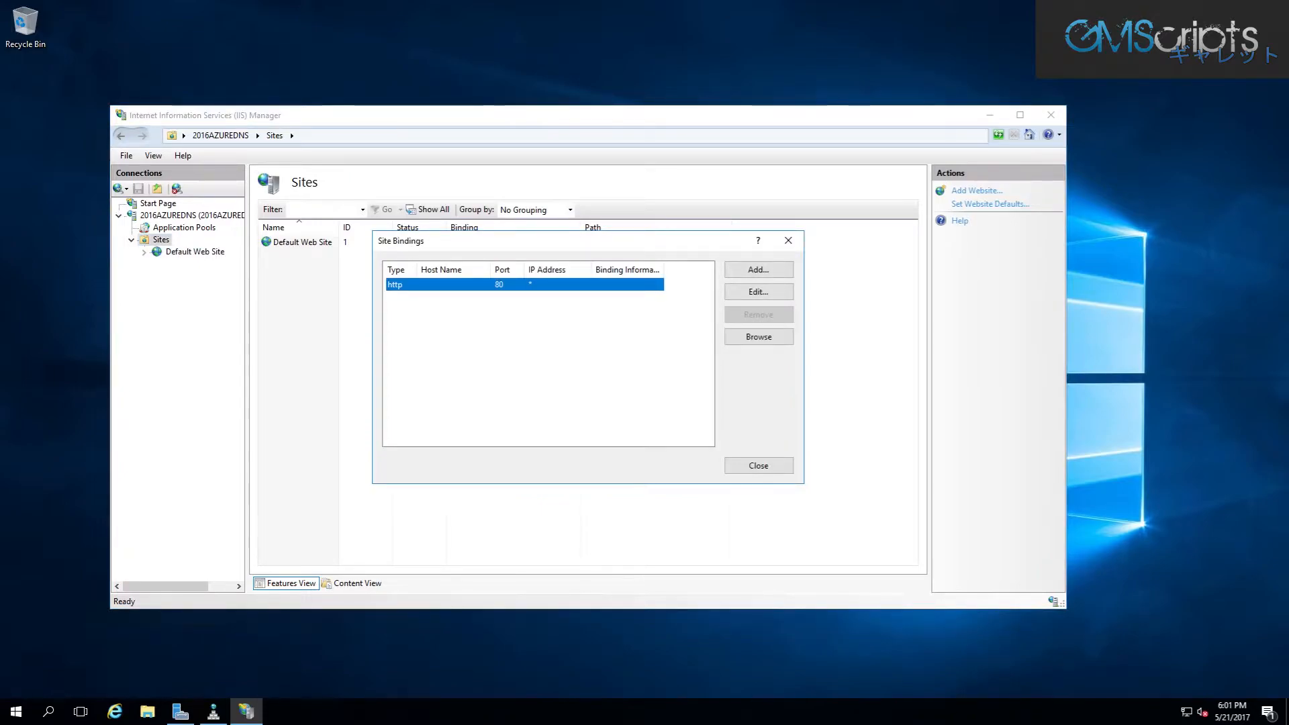
pyautogui.click(788, 241)
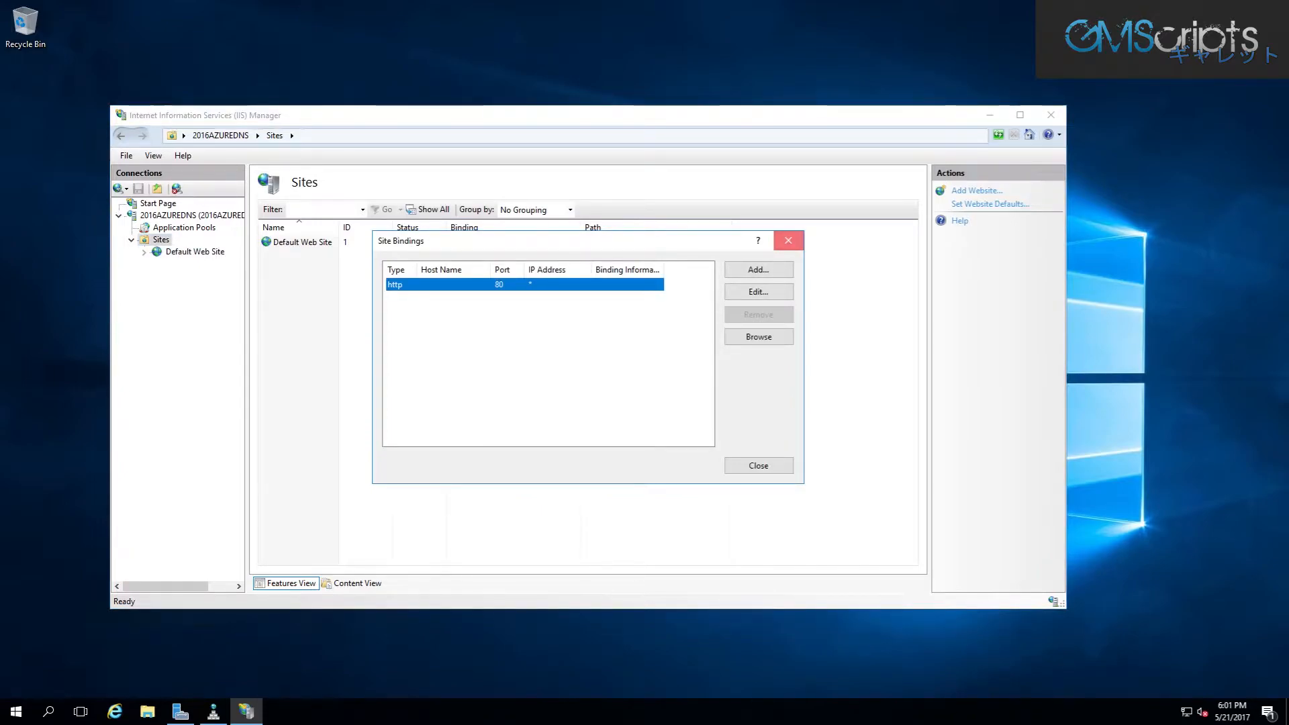
pyautogui.click(989, 115)
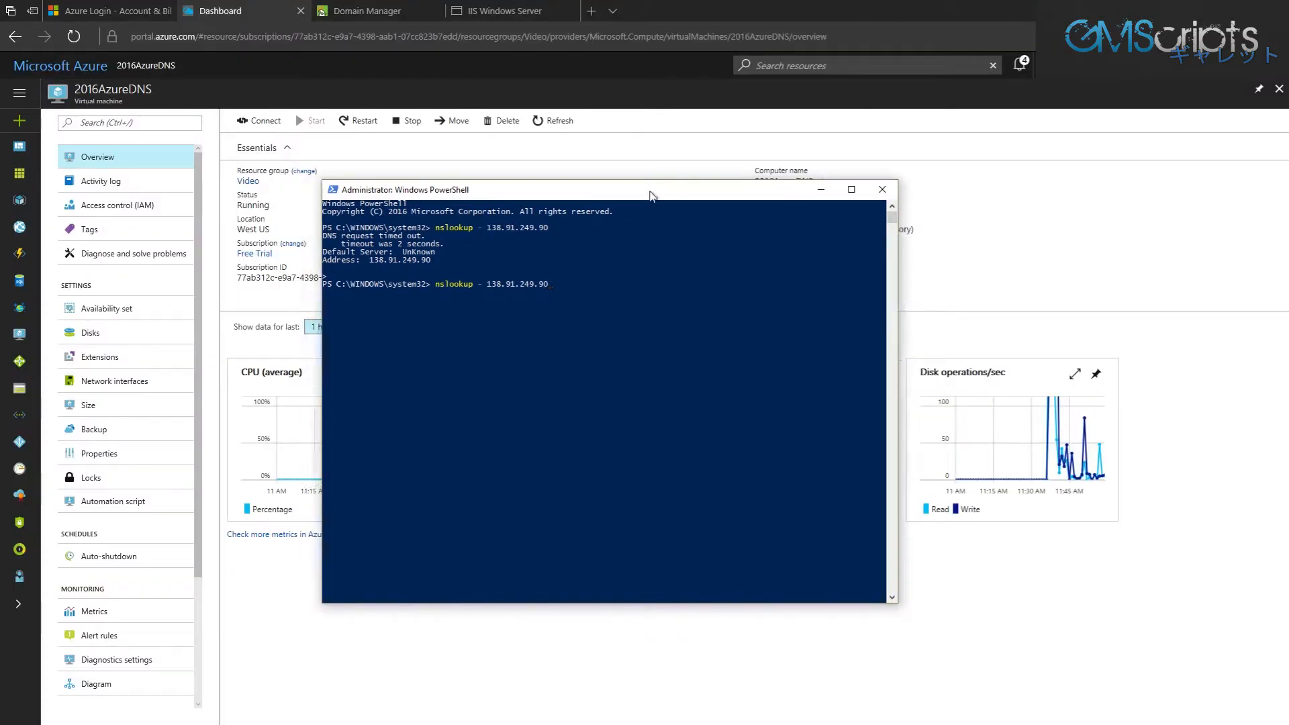
# Test the DNS server from PowerShell with nslookup - 138.91.249.90, exit the lookup and move the window off the portal
pyautogui.moveTo(650, 196); pyautogui.dragTo(672, 161)
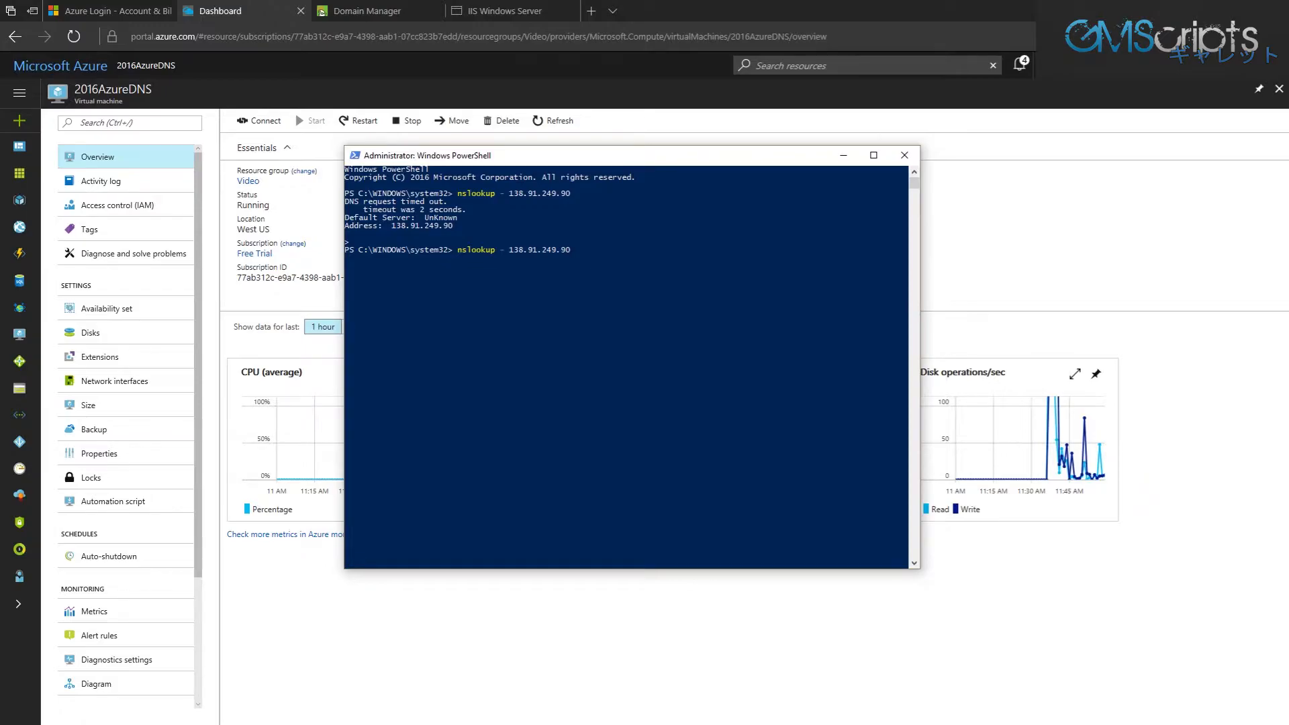
pyautogui.press('Return')
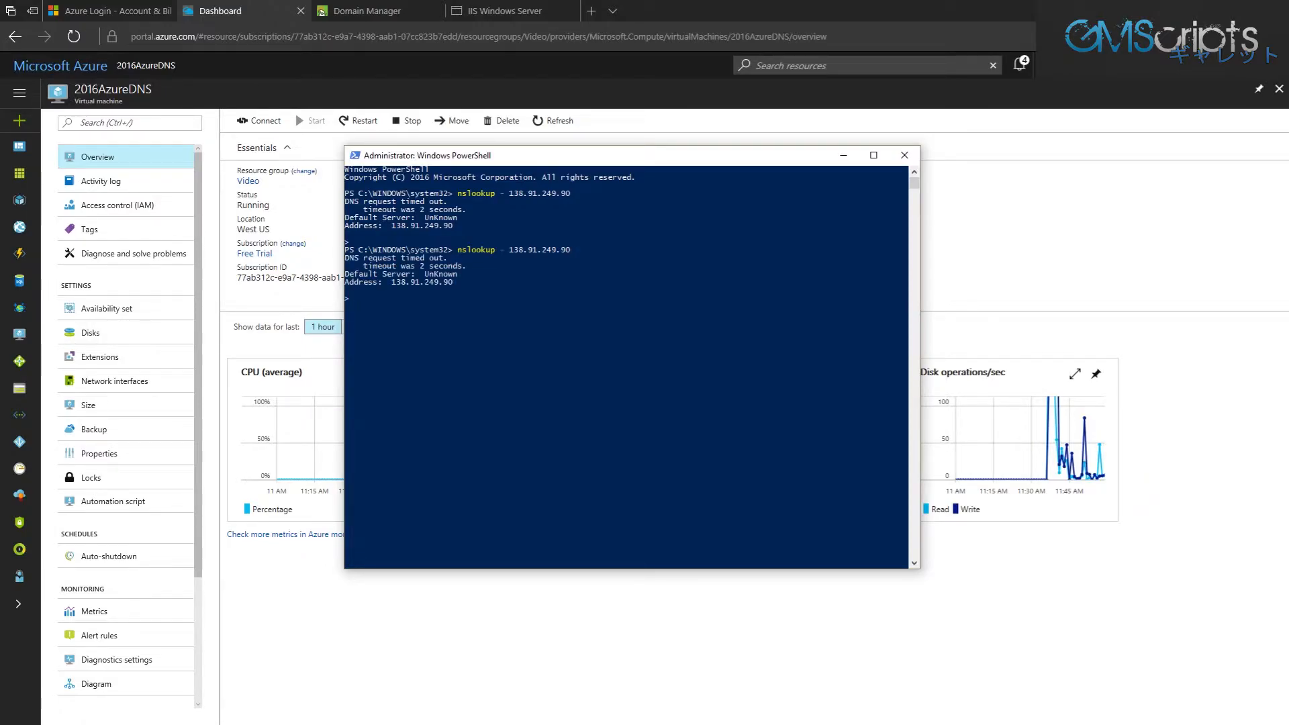
pyautogui.hotkey('ctrl', 'c')
pyautogui.moveTo(717, 163); pyautogui.dragTo(649, 206)
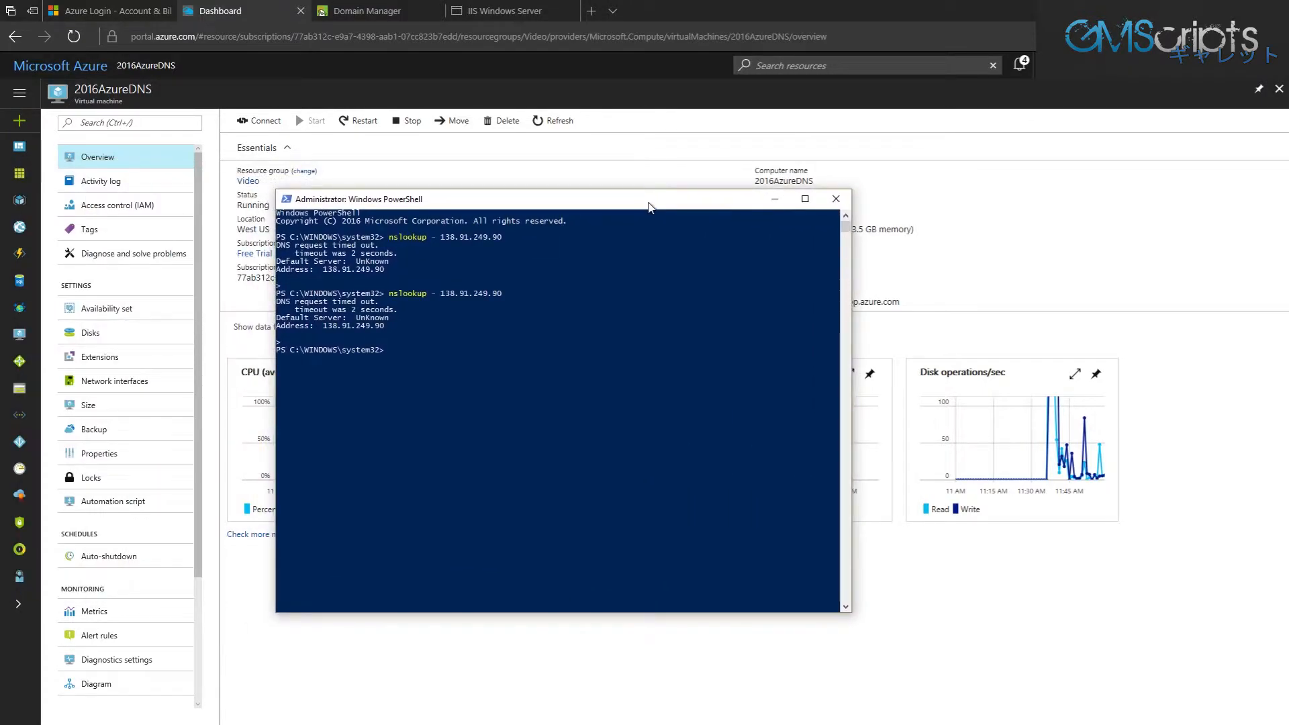
pyautogui.moveTo(650, 205); pyautogui.dragTo(0, 182)
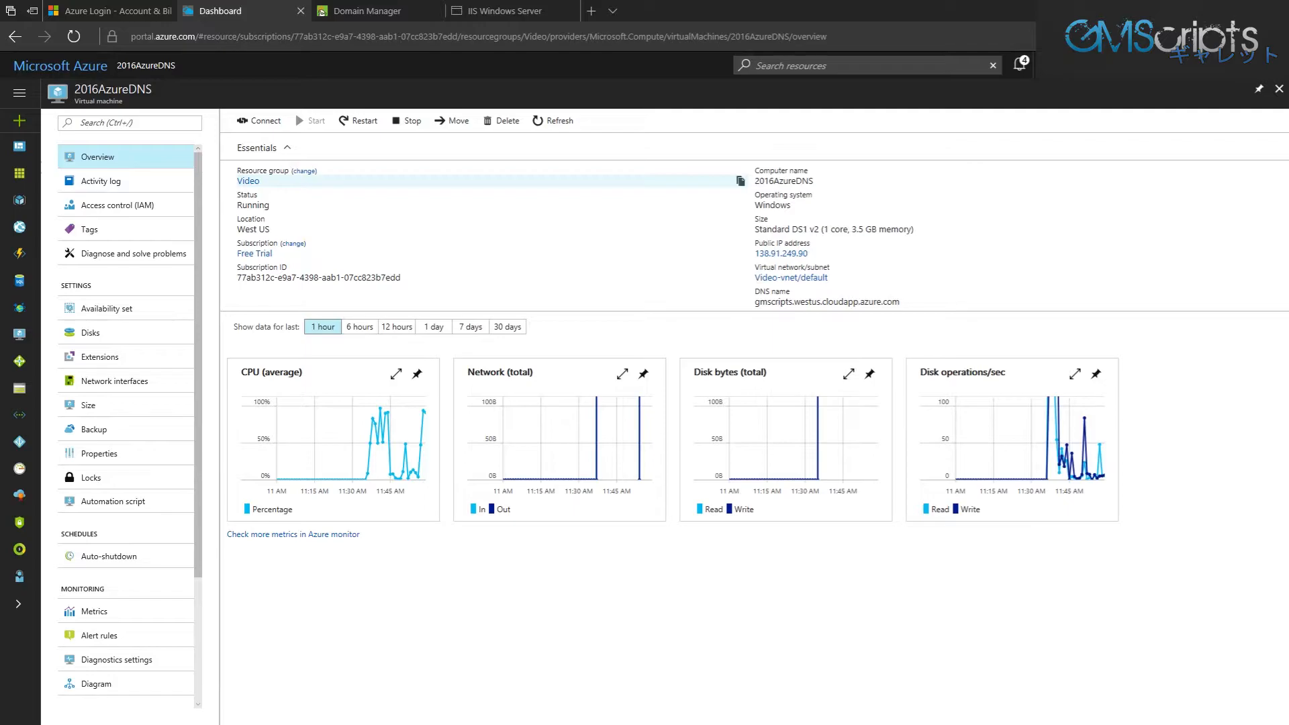
# Start a new inbound security rule named DNS in the Video network security group of the Video resource group
pyautogui.click(248, 182)
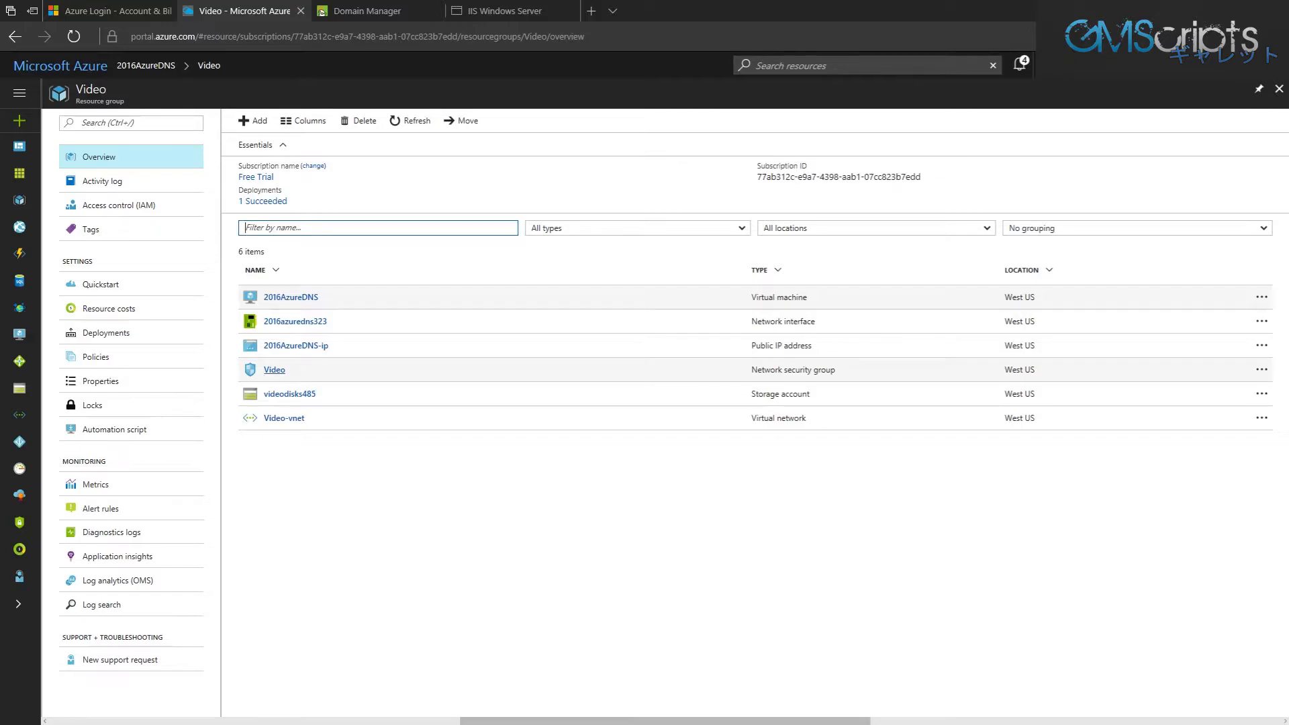
pyautogui.click(275, 370)
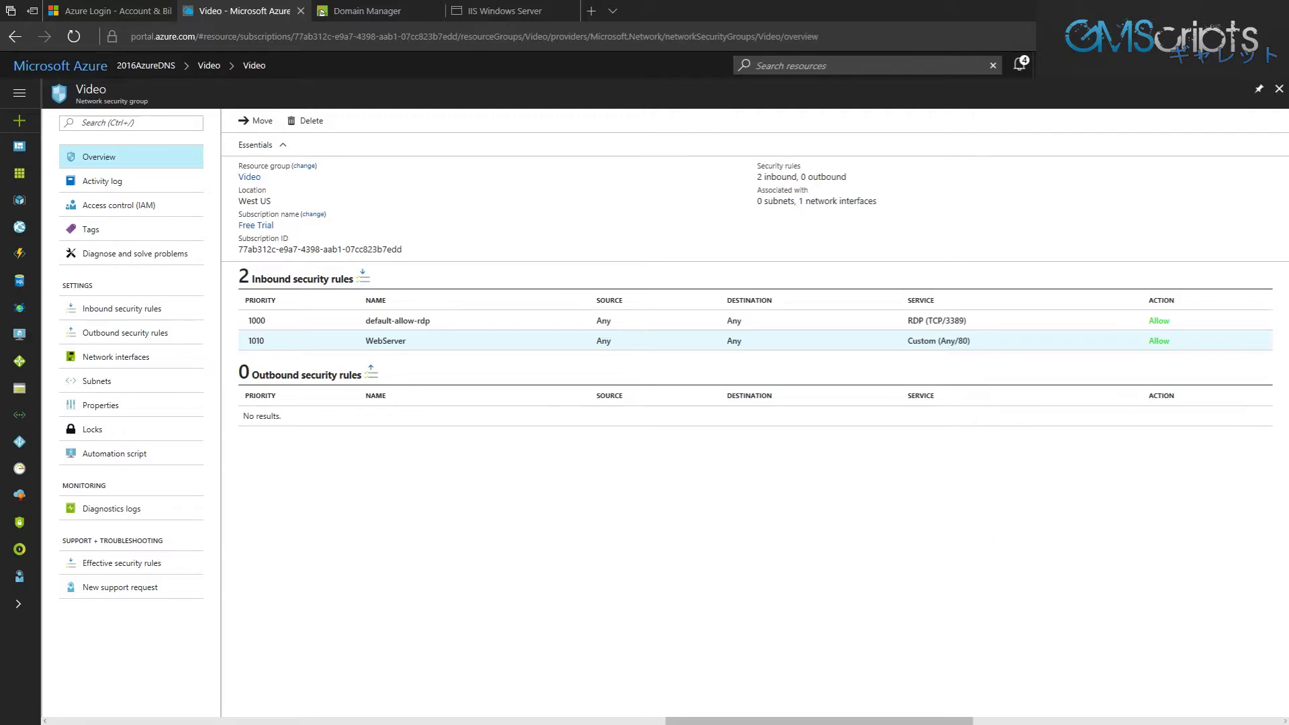
pyautogui.click(302, 279)
pyautogui.click(73, 120)
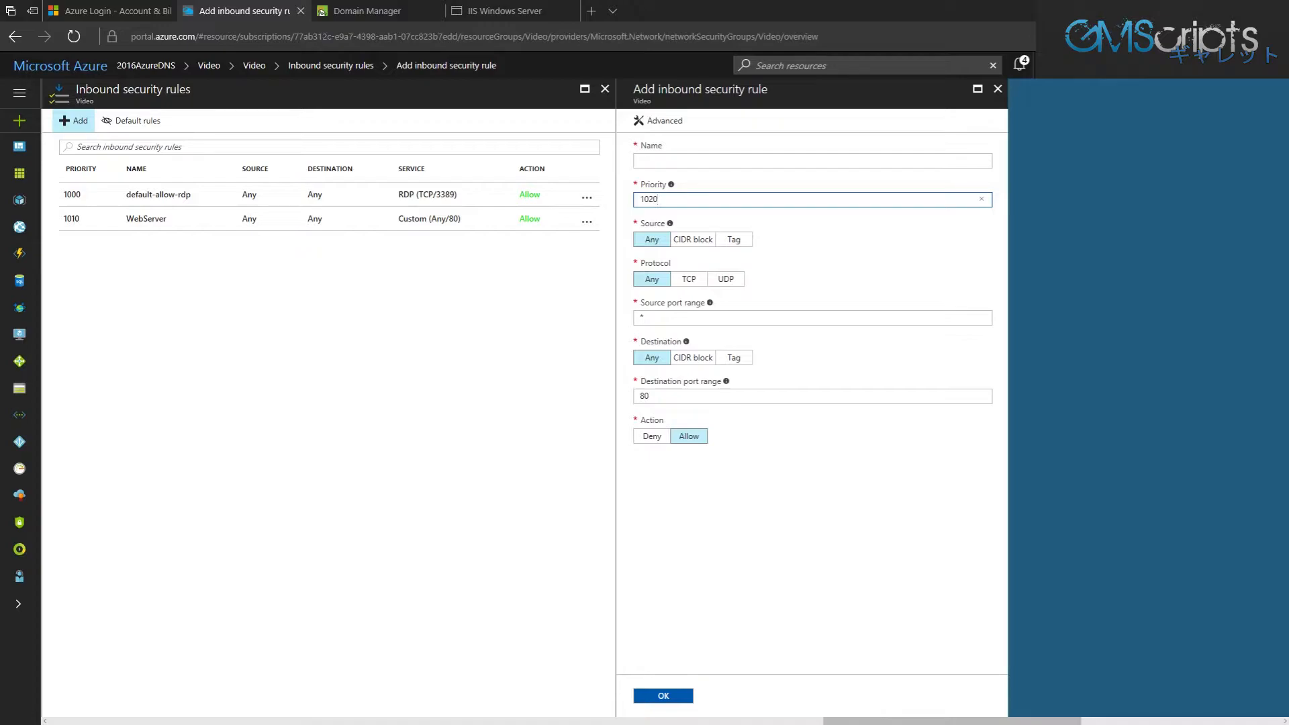
pyautogui.click(712, 161)
pyautogui.write('DNS')
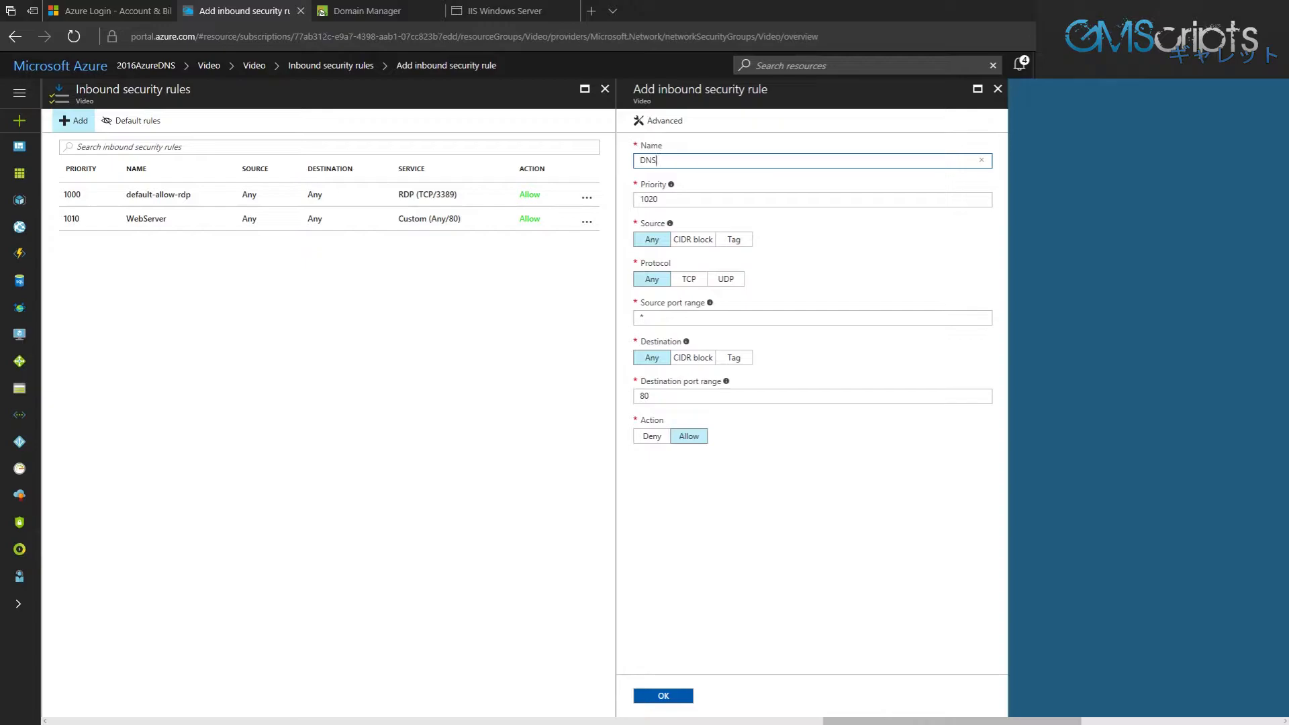
# Apply the DNS (UDP) service preset to give the rule port 53, then set its protocol to Any in the advanced options
pyautogui.click(658, 121)
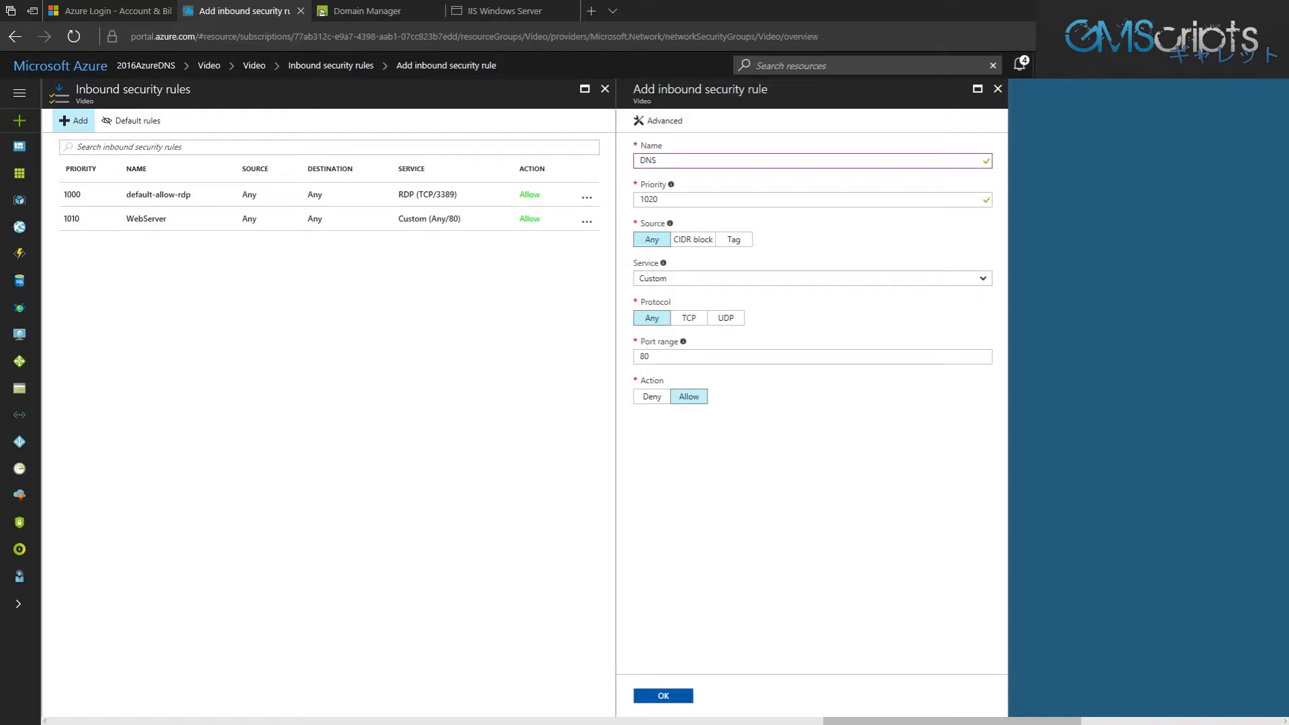
pyautogui.click(806, 278)
pyautogui.click(656, 322)
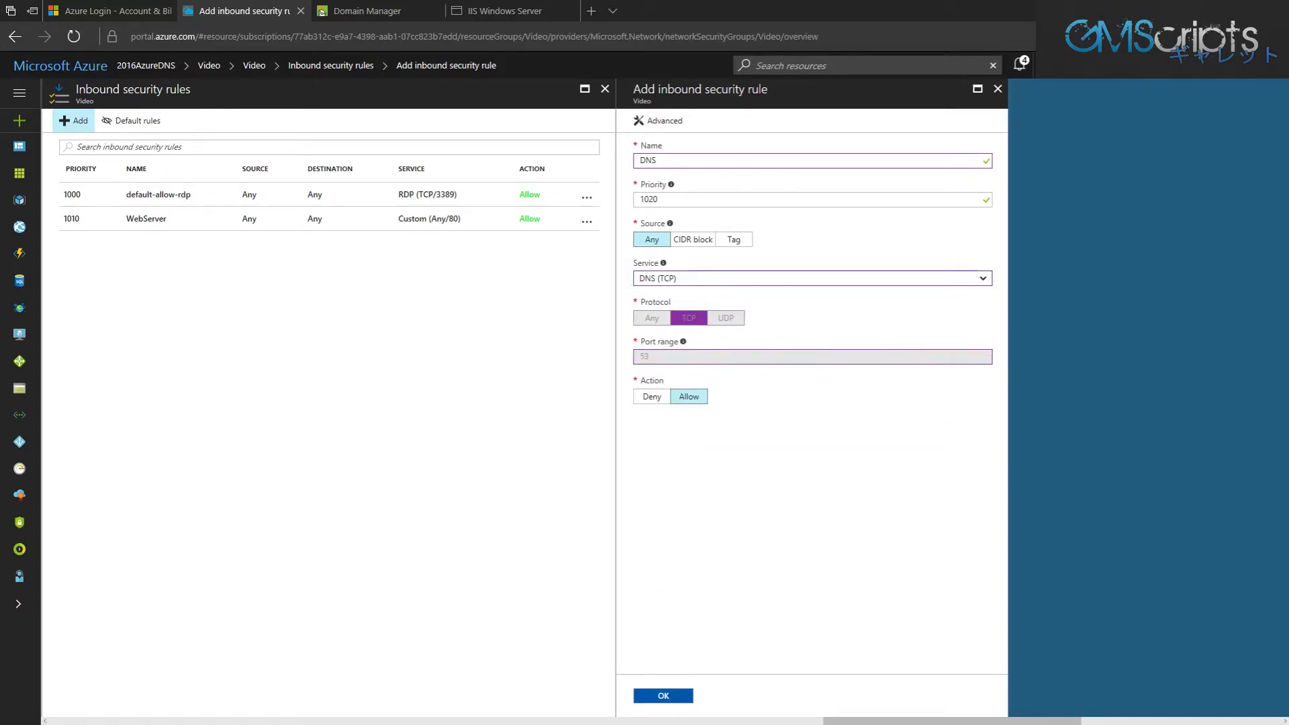
pyautogui.click(671, 279)
pyautogui.click(671, 290)
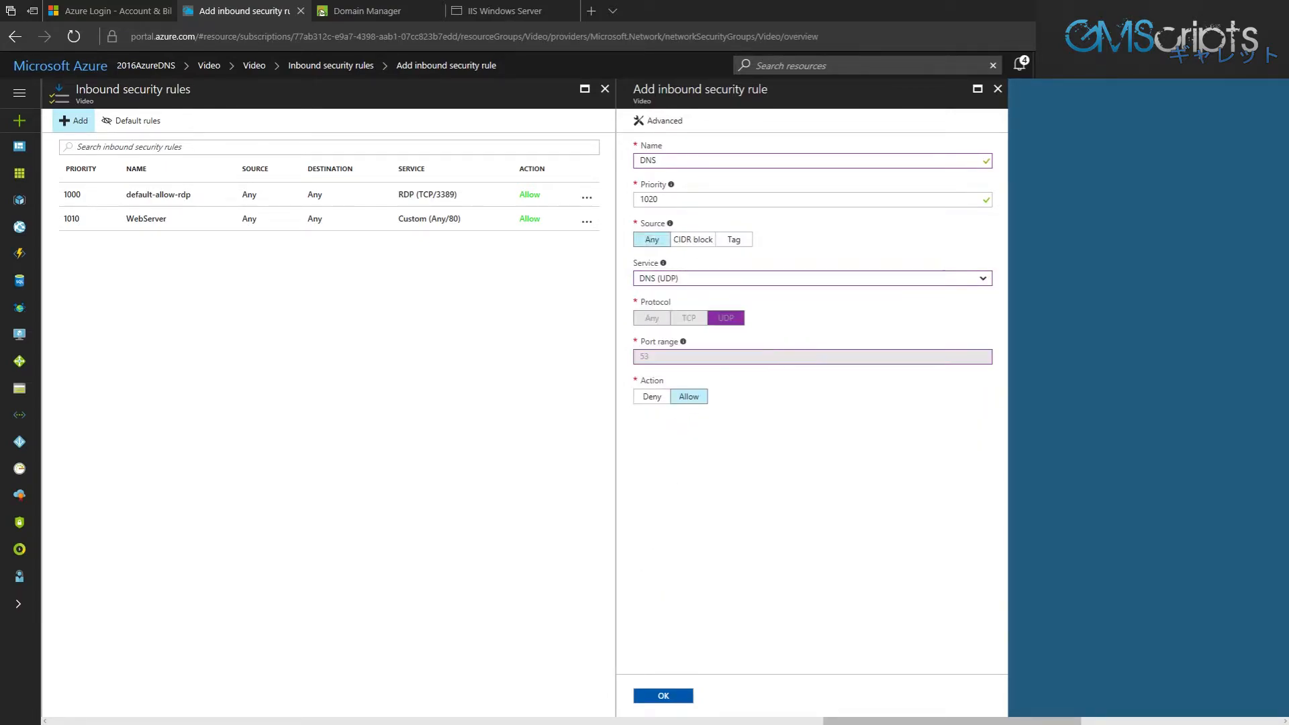
pyautogui.click(657, 120)
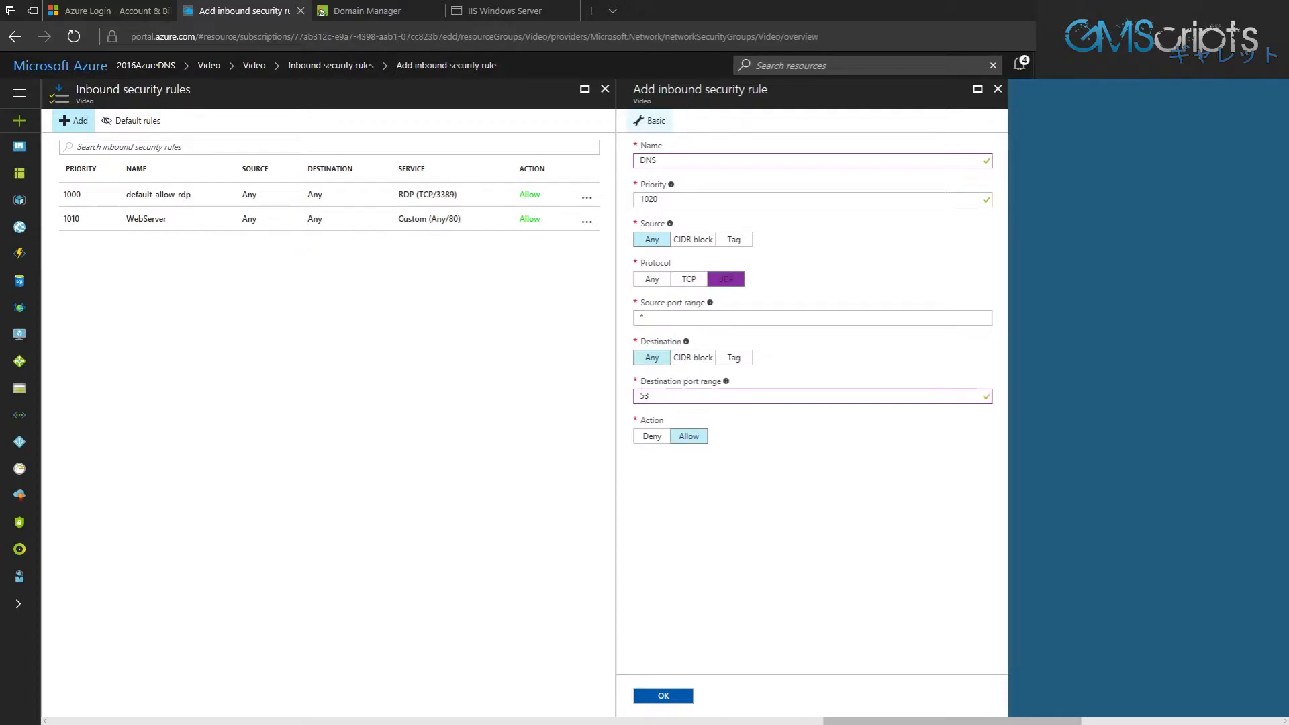
pyautogui.click(652, 279)
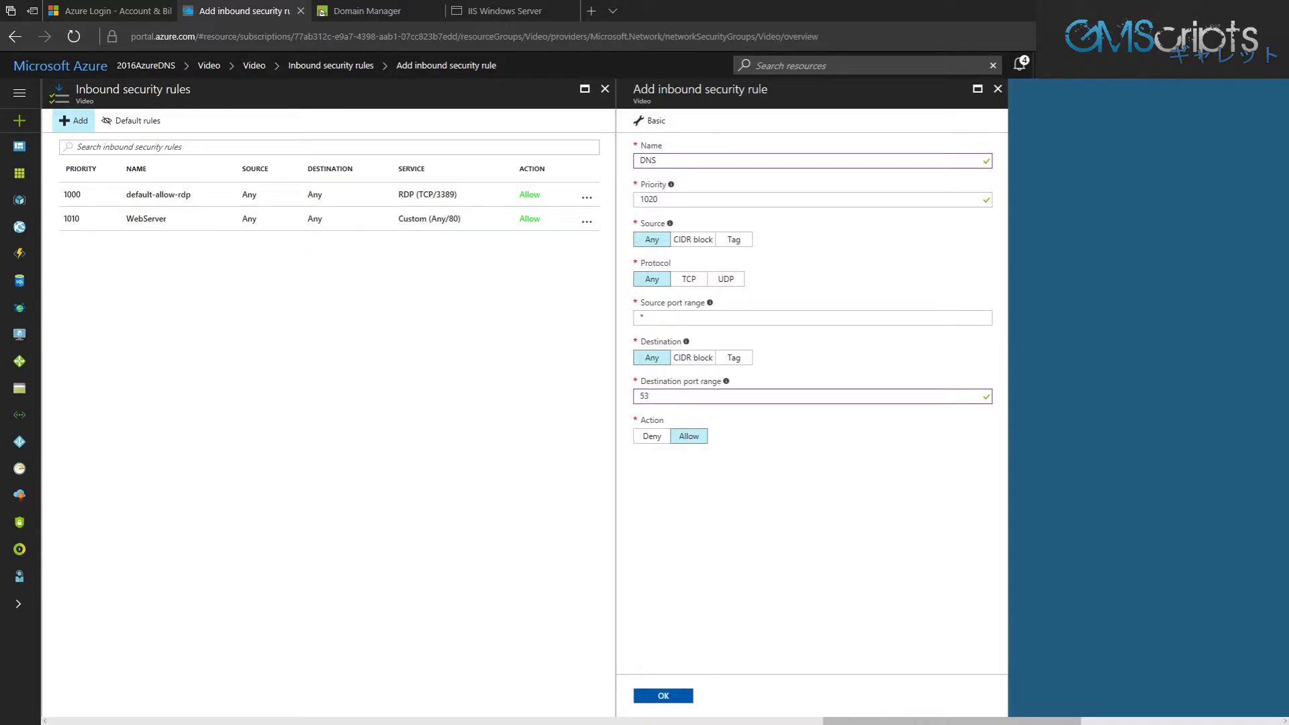
pyautogui.click(733, 358)
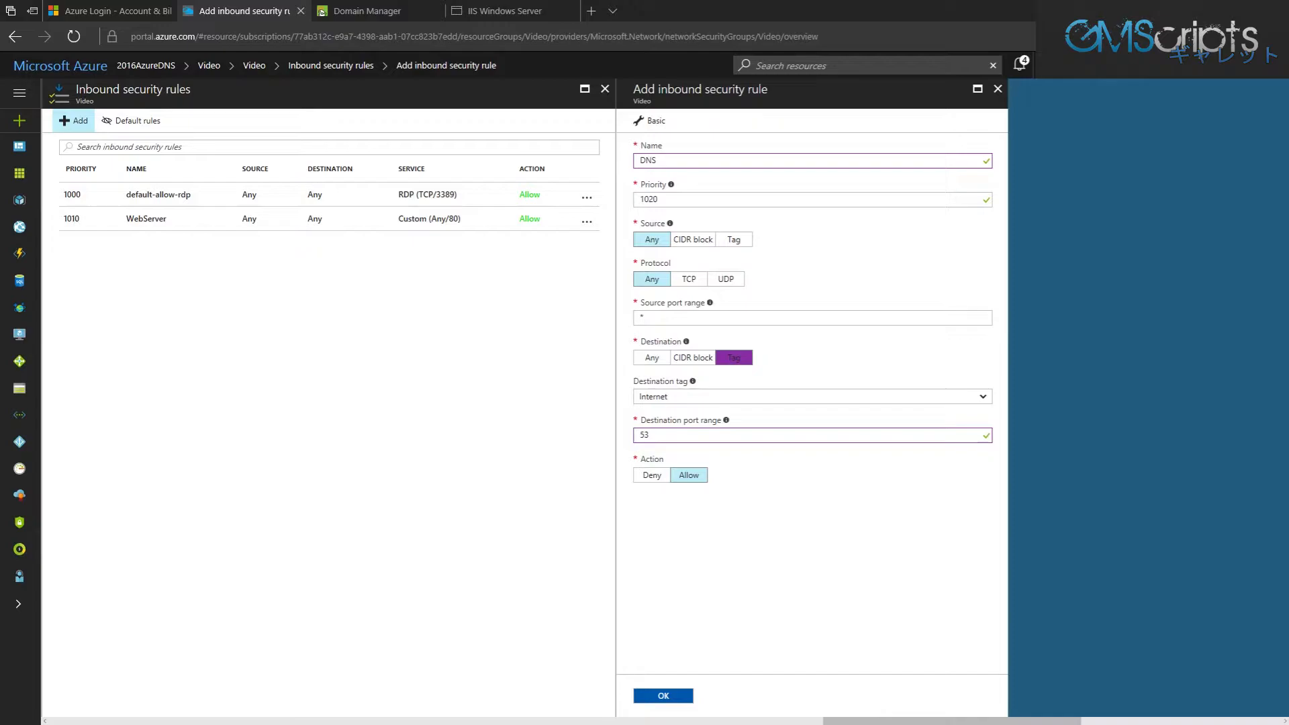
pyautogui.click(812, 397)
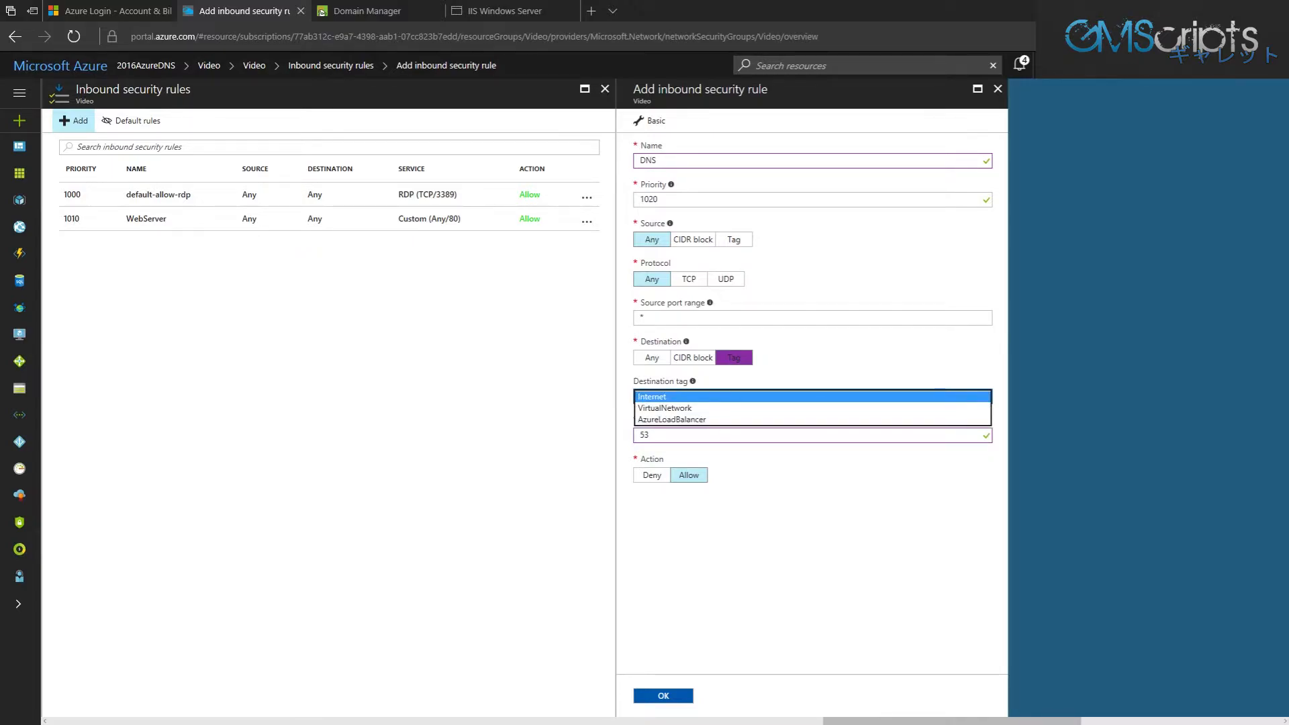
pyautogui.click(812, 397)
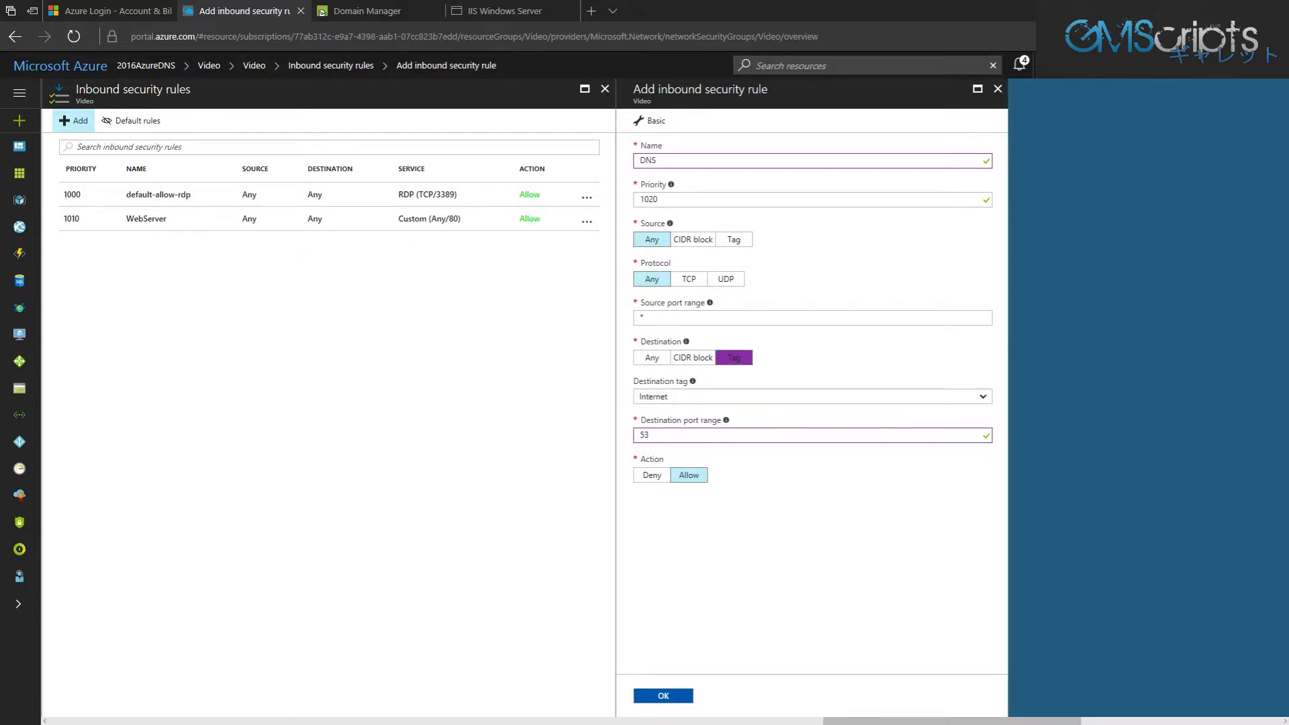
pyautogui.click(652, 358)
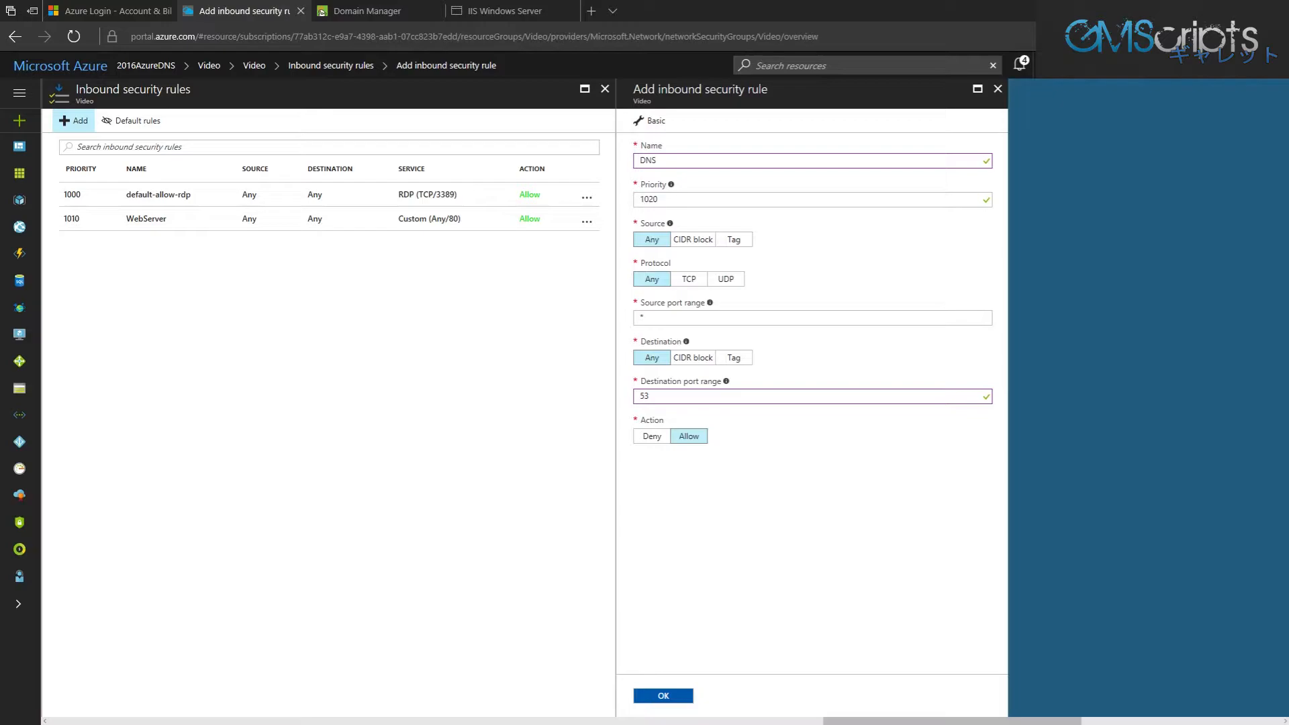
# Display the default inbound rules for comparison, set the DNS rule's priority to 900 and create the rule
pyautogui.click(132, 121)
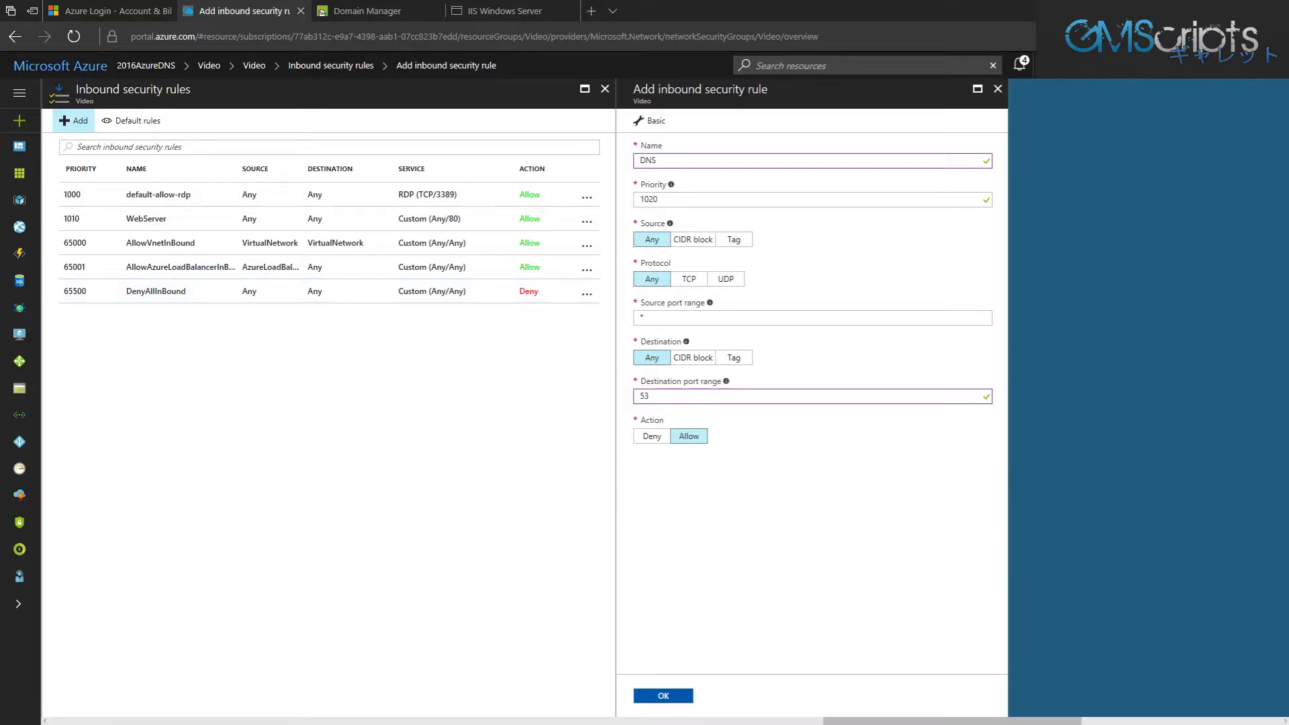
pyautogui.moveTo(663, 199); pyautogui.dragTo(591, 198)
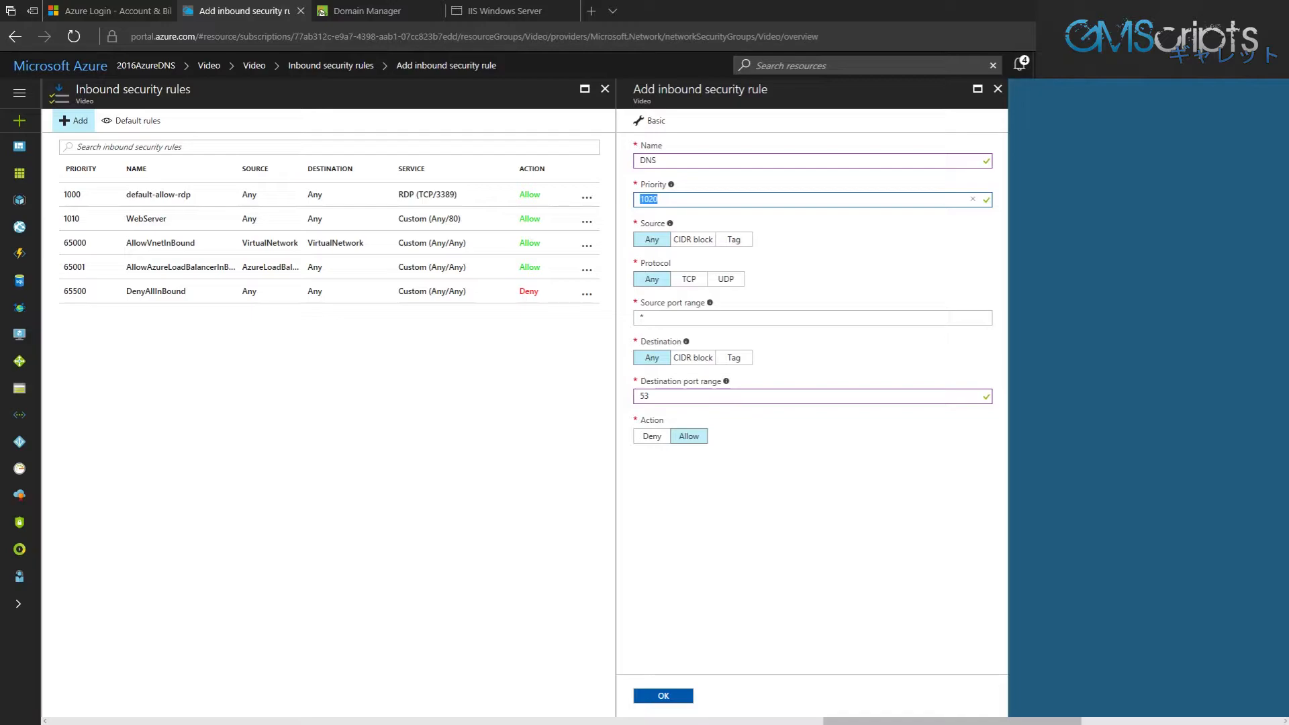
pyautogui.write('900')
pyautogui.click(663, 695)
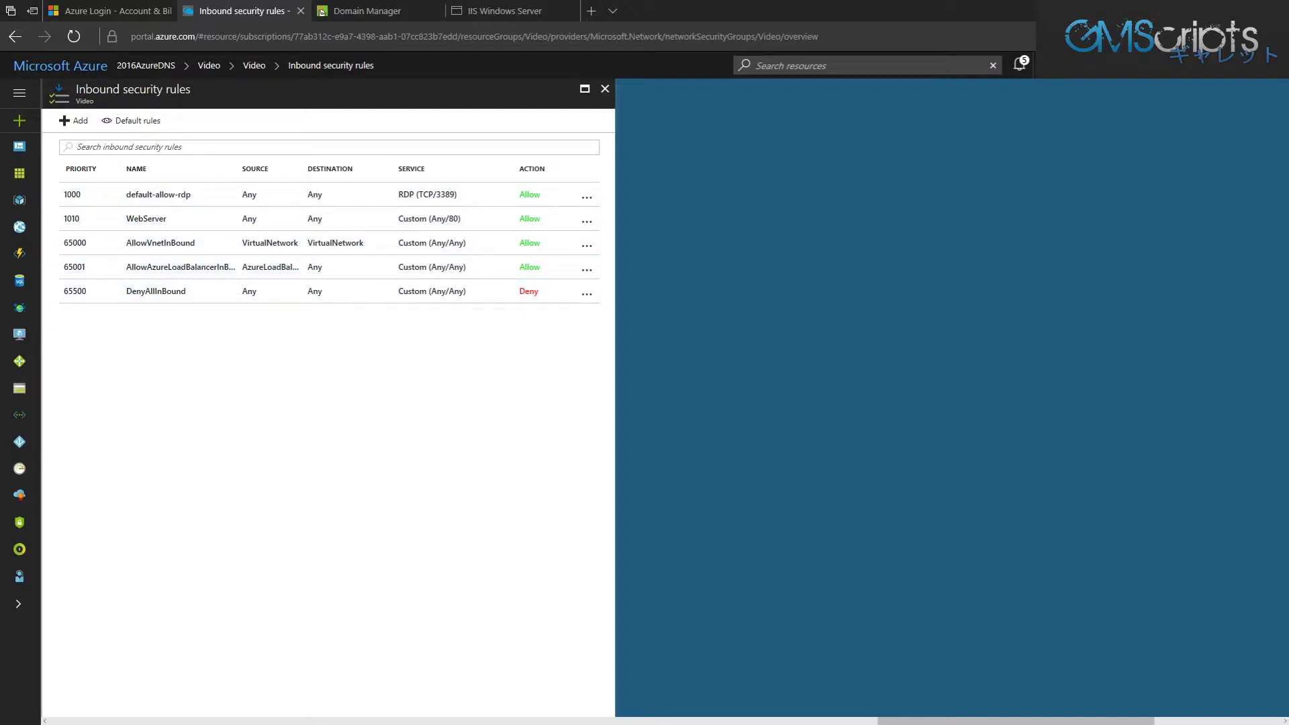
# Refresh the inbound security rules list by toggling the default rules, leaving them hidden
pyautogui.click(132, 120)
pyautogui.click(132, 121)
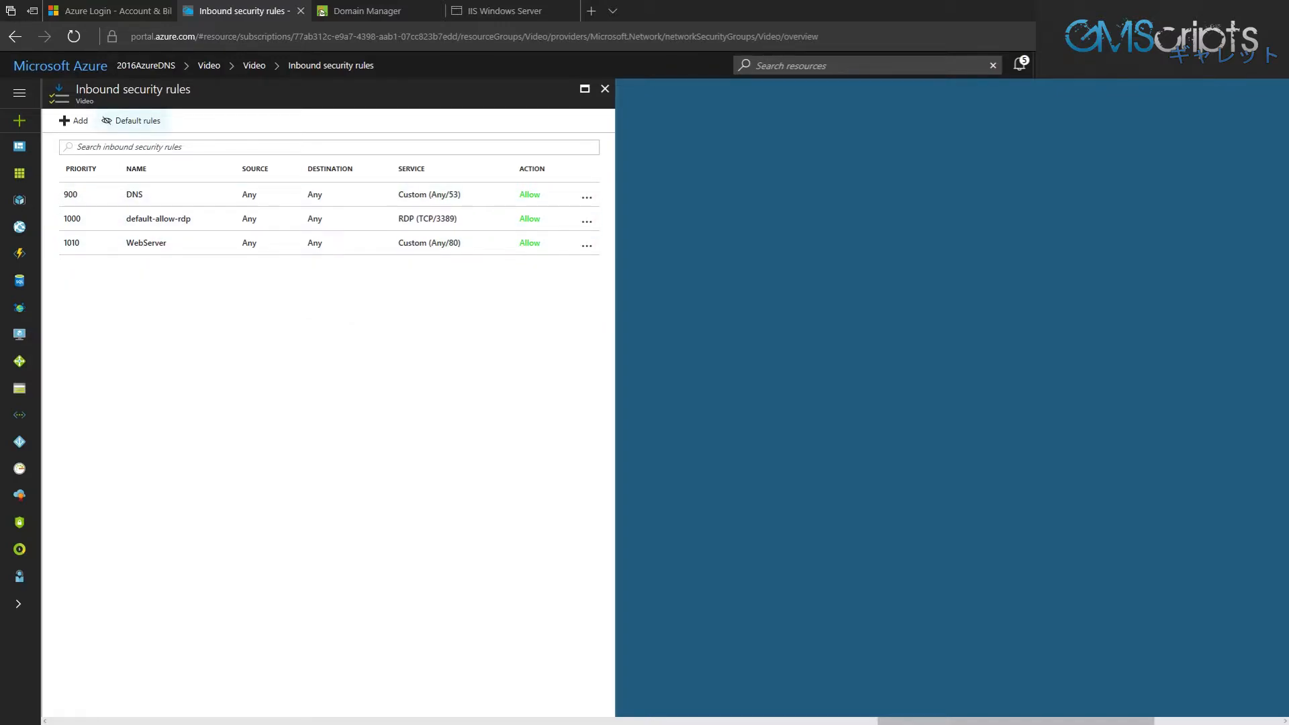
pyautogui.click(132, 121)
pyautogui.click(132, 121)
pyautogui.click(131, 121)
# Bring back the PowerShell window and rerun nslookup - 138.91.249.90
pyautogui.moveTo(0, 188); pyautogui.dragTo(805, 163)
pyautogui.press('Up')
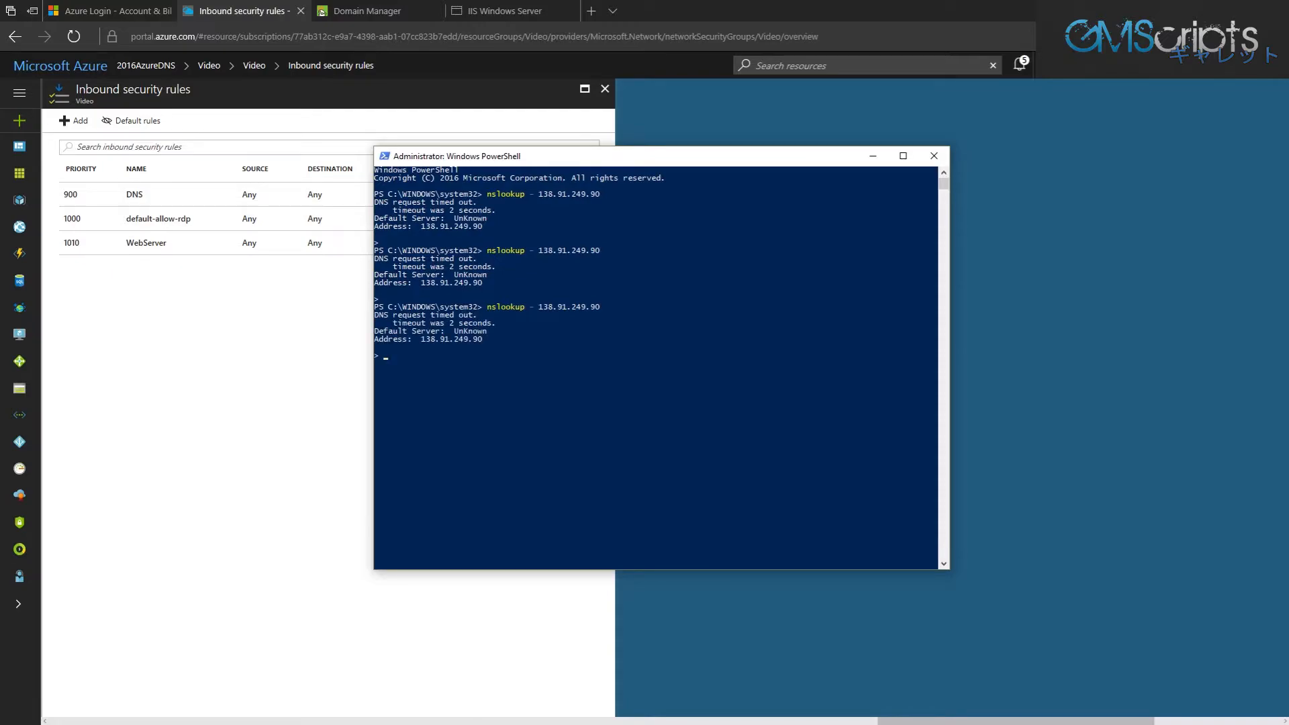
# Quit the nslookup session in PowerShell, then switch to the remote server and bring up DNS Manager
pyautogui.hotkey('ctrl', 'c')
pyautogui.moveTo(787, 159); pyautogui.dragTo(0, 185)
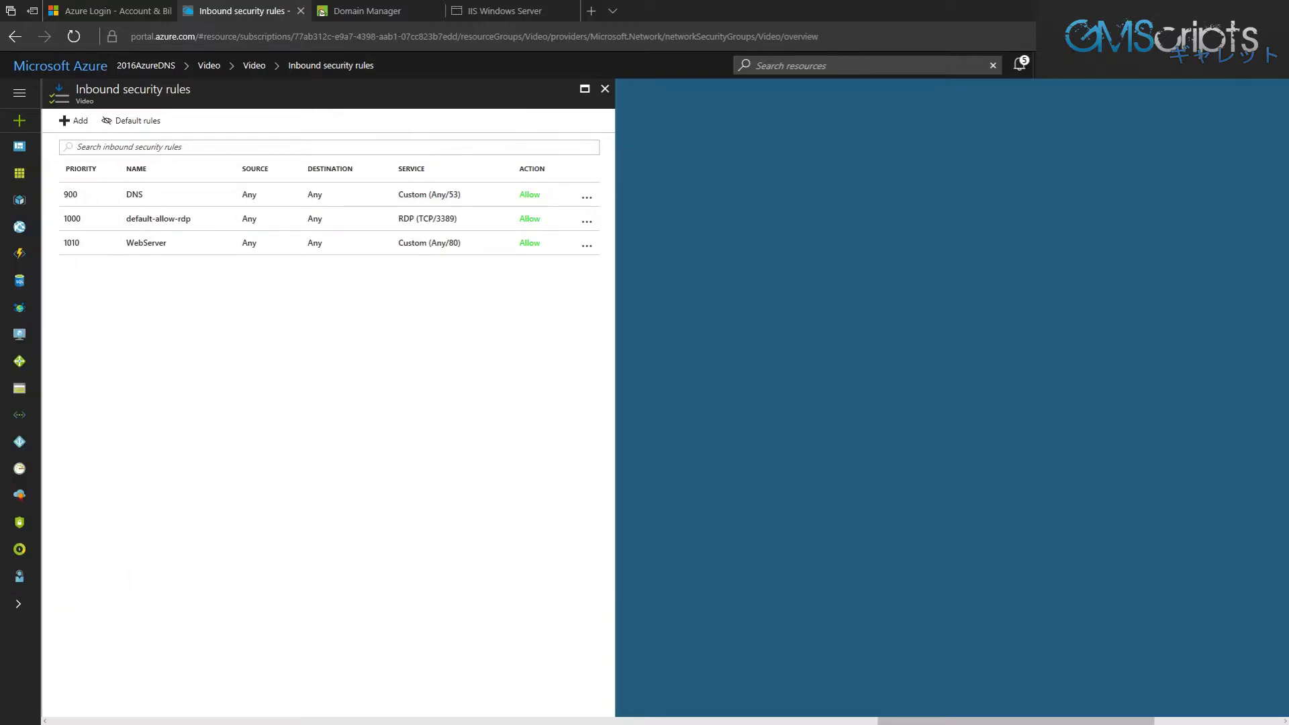
pyautogui.hotkey('alt', 'Tab')
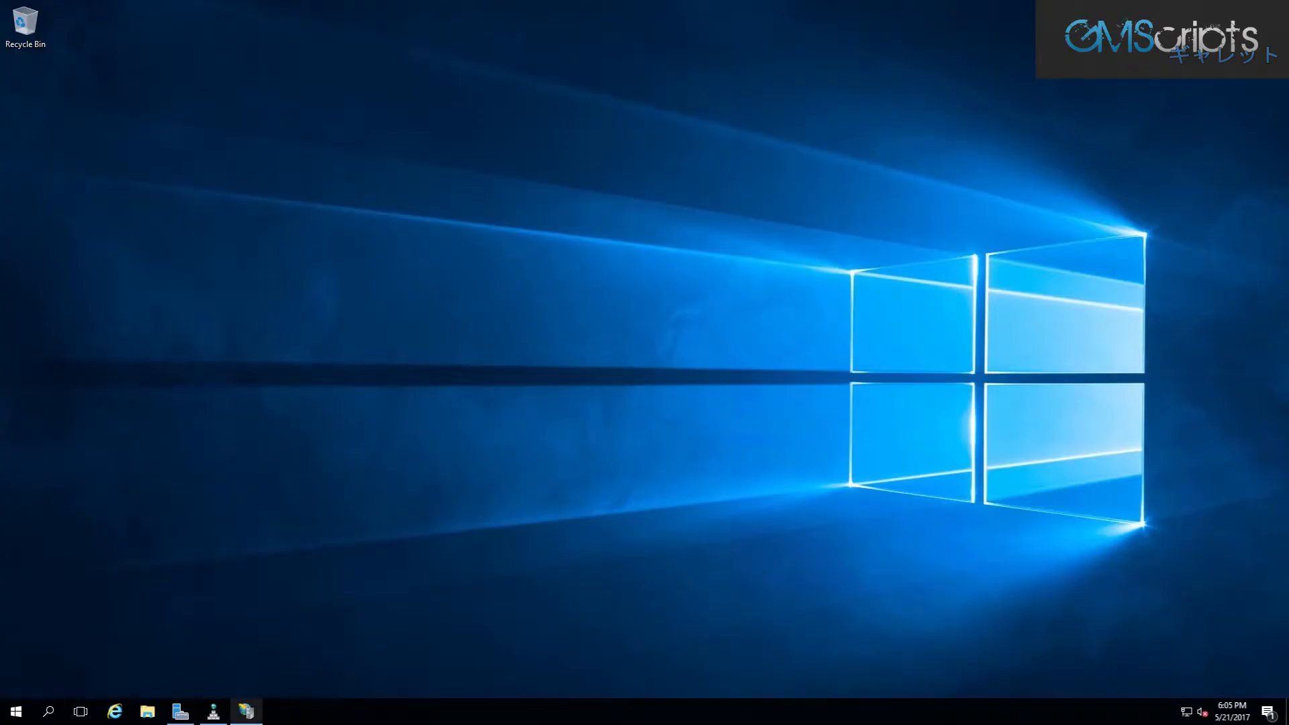
pyautogui.click(213, 711)
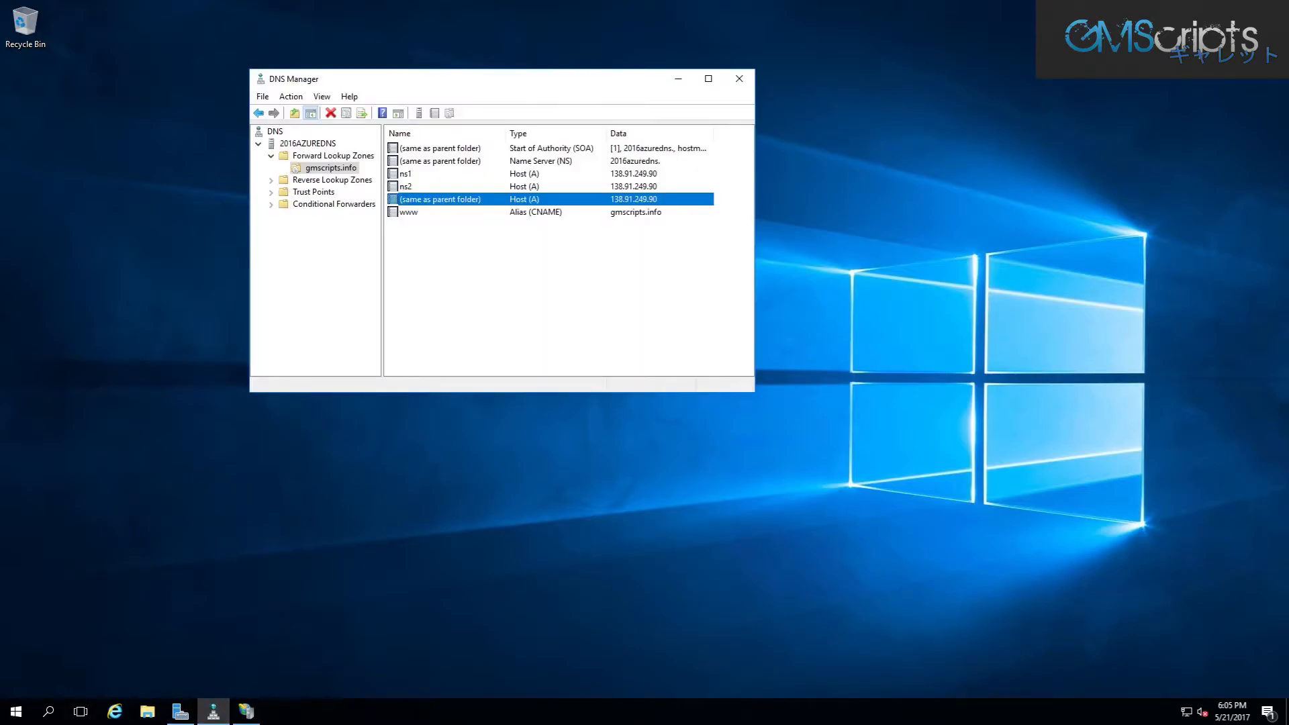
# Open an administrator Command Prompt on the server and run nslookup - localhost
pyautogui.rightClick(16, 711)
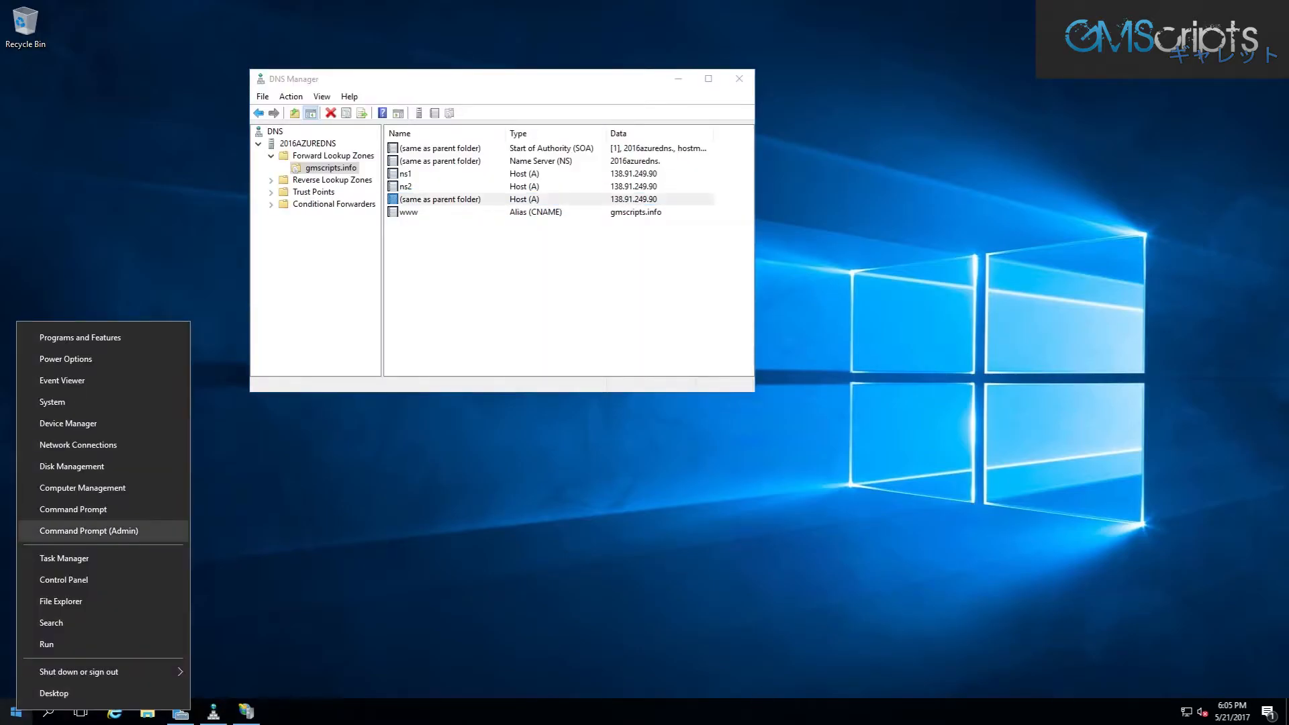
pyautogui.click(88, 530)
pyautogui.moveTo(336, 80); pyautogui.dragTo(560, 333)
pyautogui.write('nslool')
pyautogui.press('BackSpace')
pyautogui.write('k')
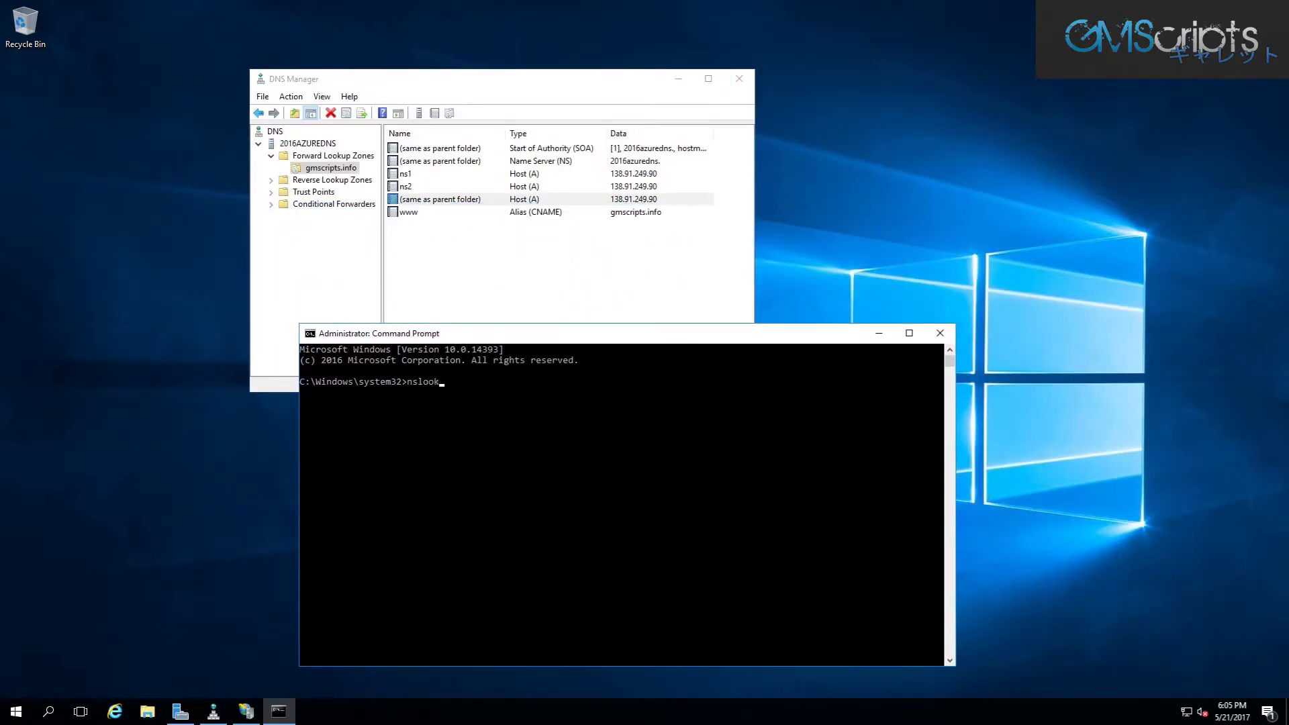
pyautogui.write('up - localhost')
pyautogui.press('Return')
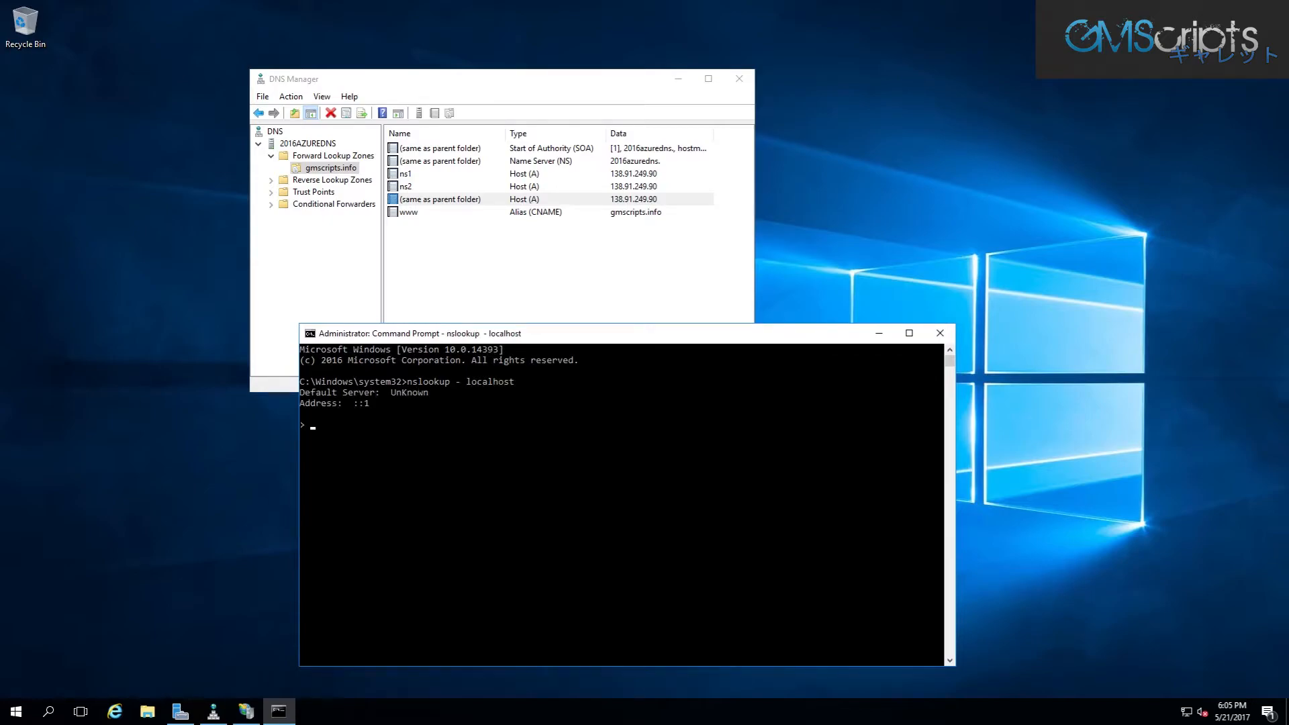
# Check the server's IPv4 address in the Ethernet 2 connection details of Network and Sharing Center, then close the details and status windows
pyautogui.rightClick(1185, 712)
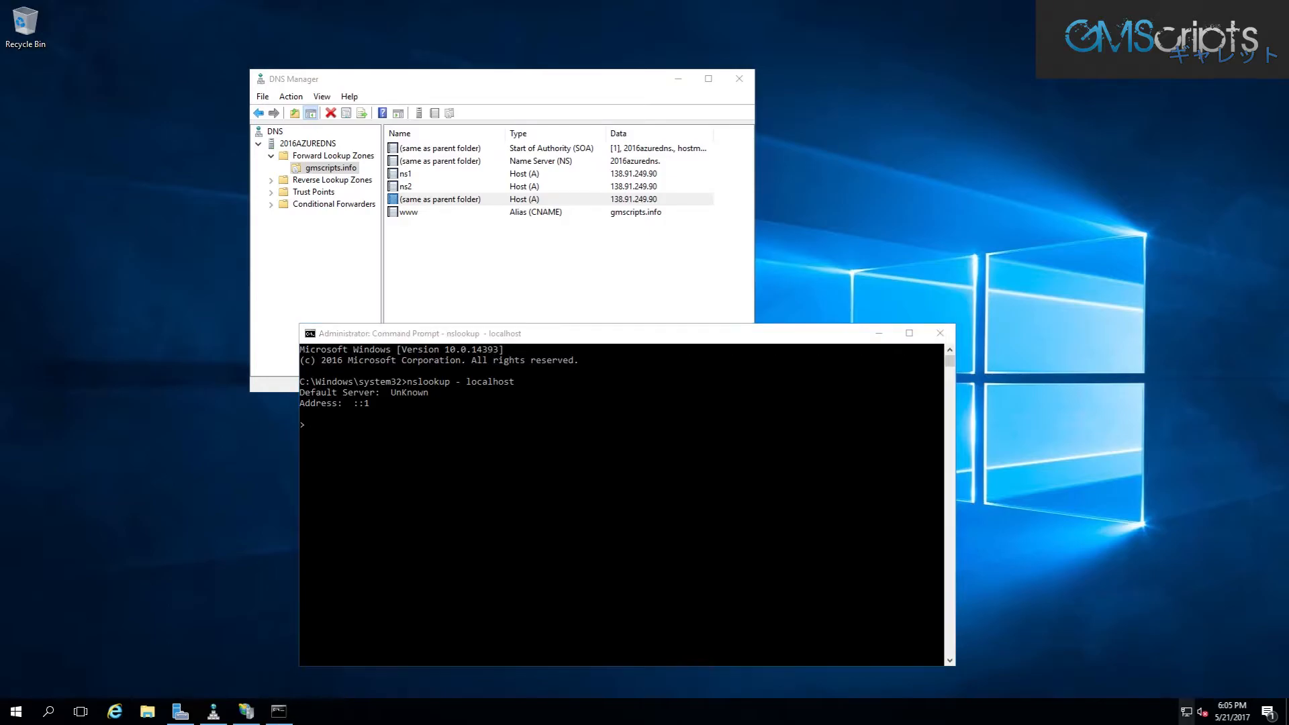
pyautogui.click(1182, 705)
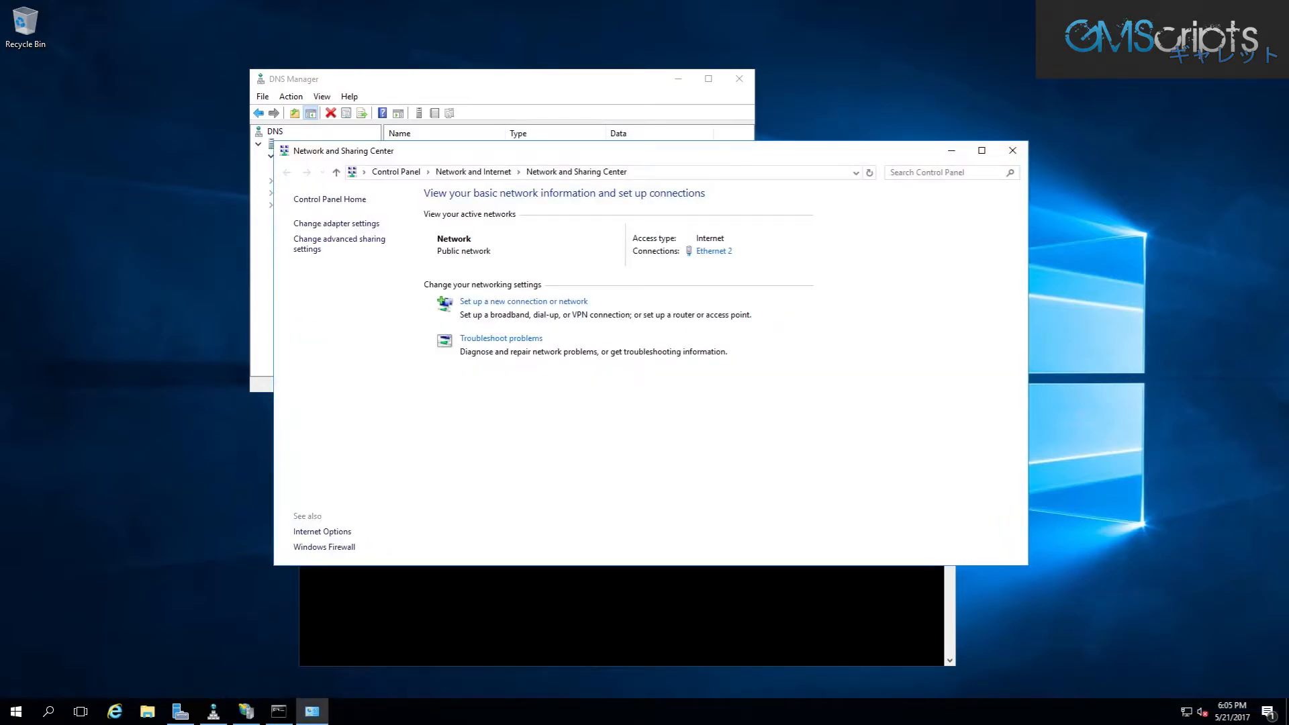
pyautogui.moveTo(645, 150); pyautogui.dragTo(895, 64)
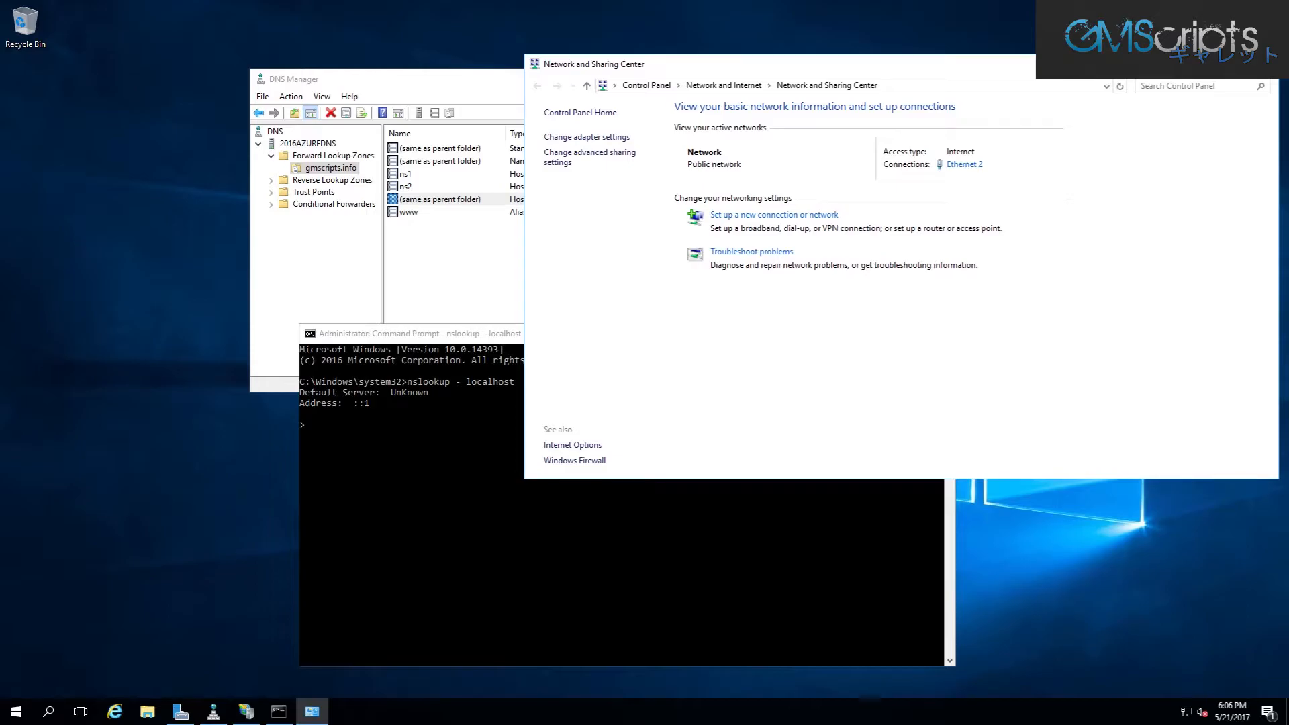
pyautogui.click(964, 165)
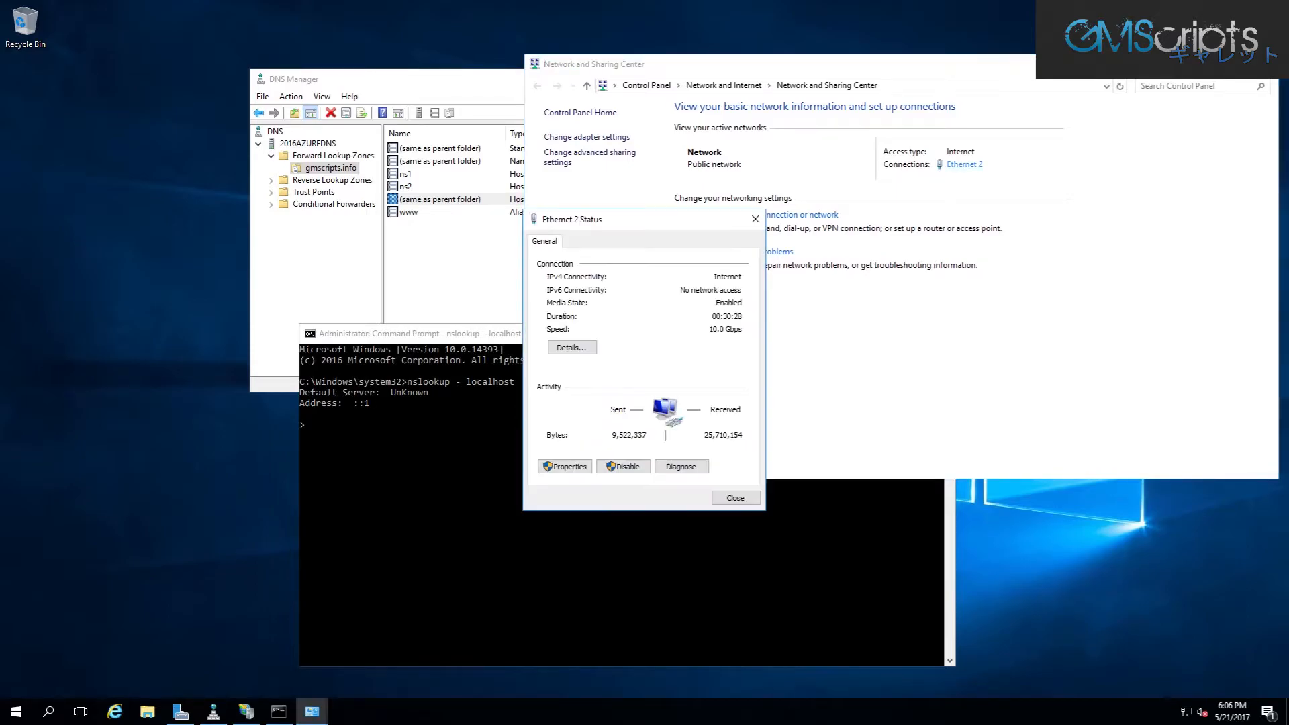
pyautogui.click(571, 347)
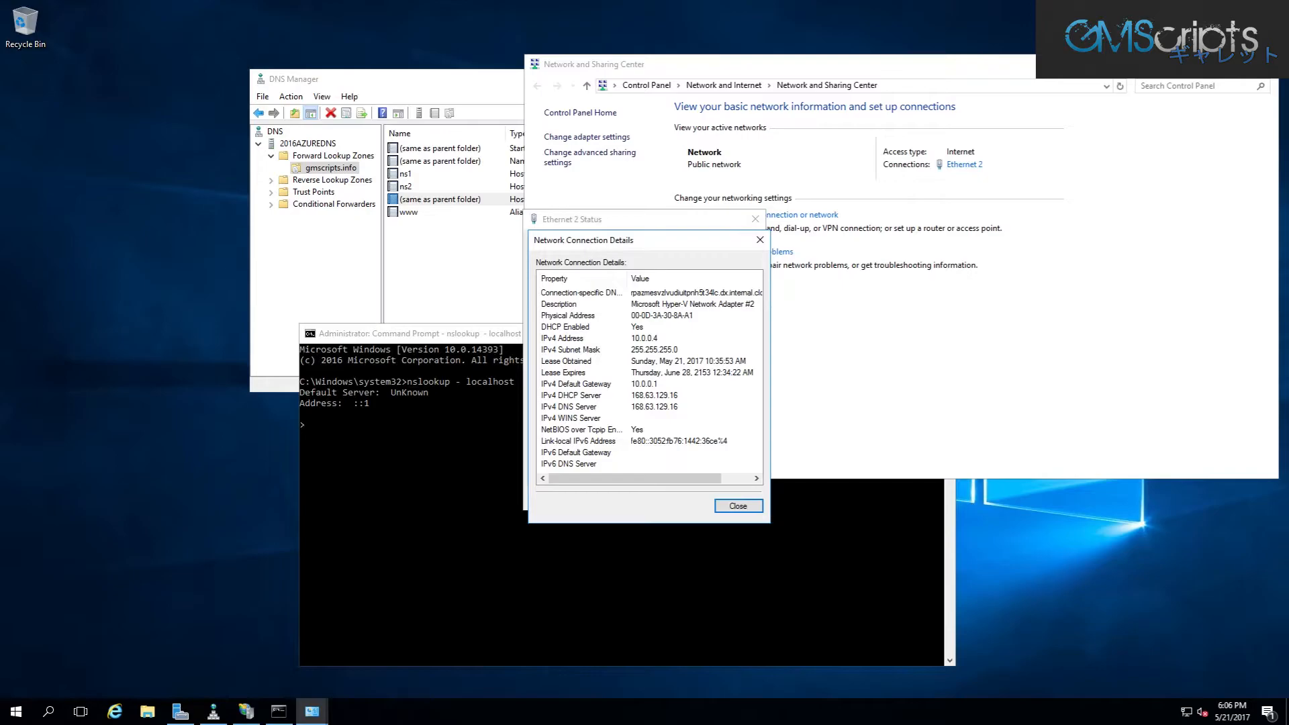
pyautogui.click(591, 338)
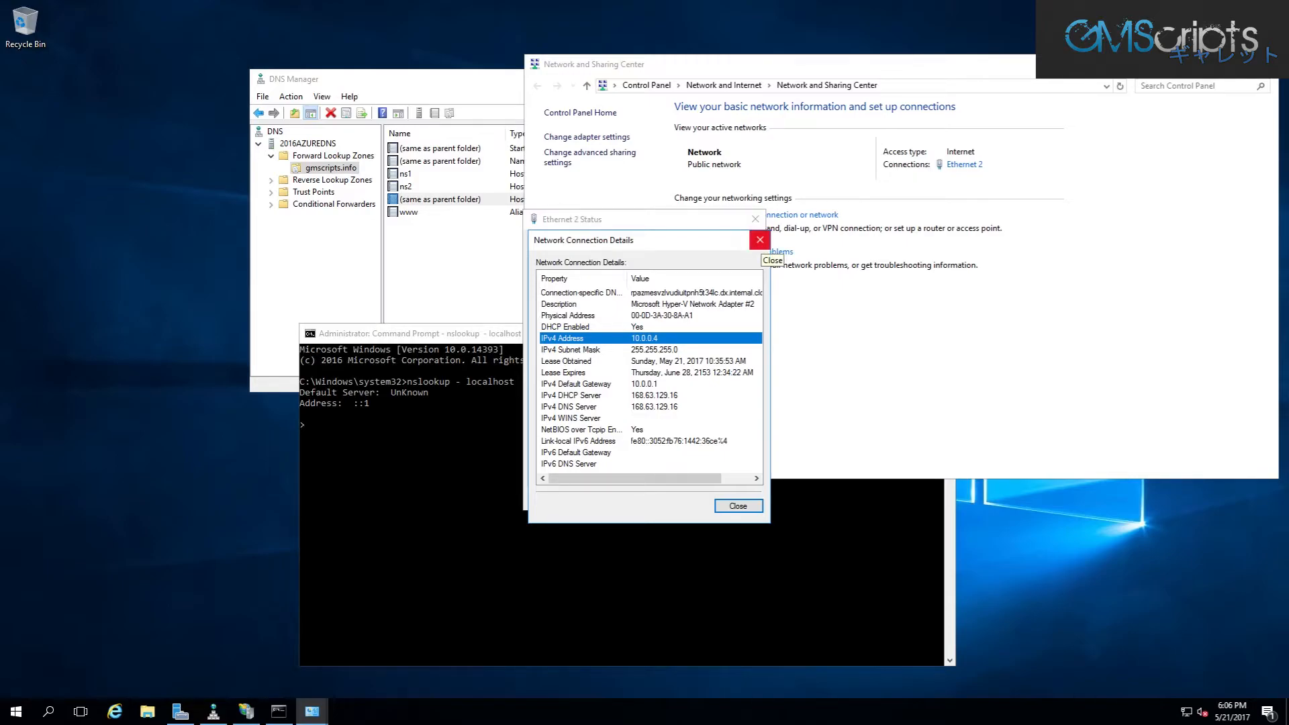
pyautogui.click(759, 240)
pyautogui.click(755, 219)
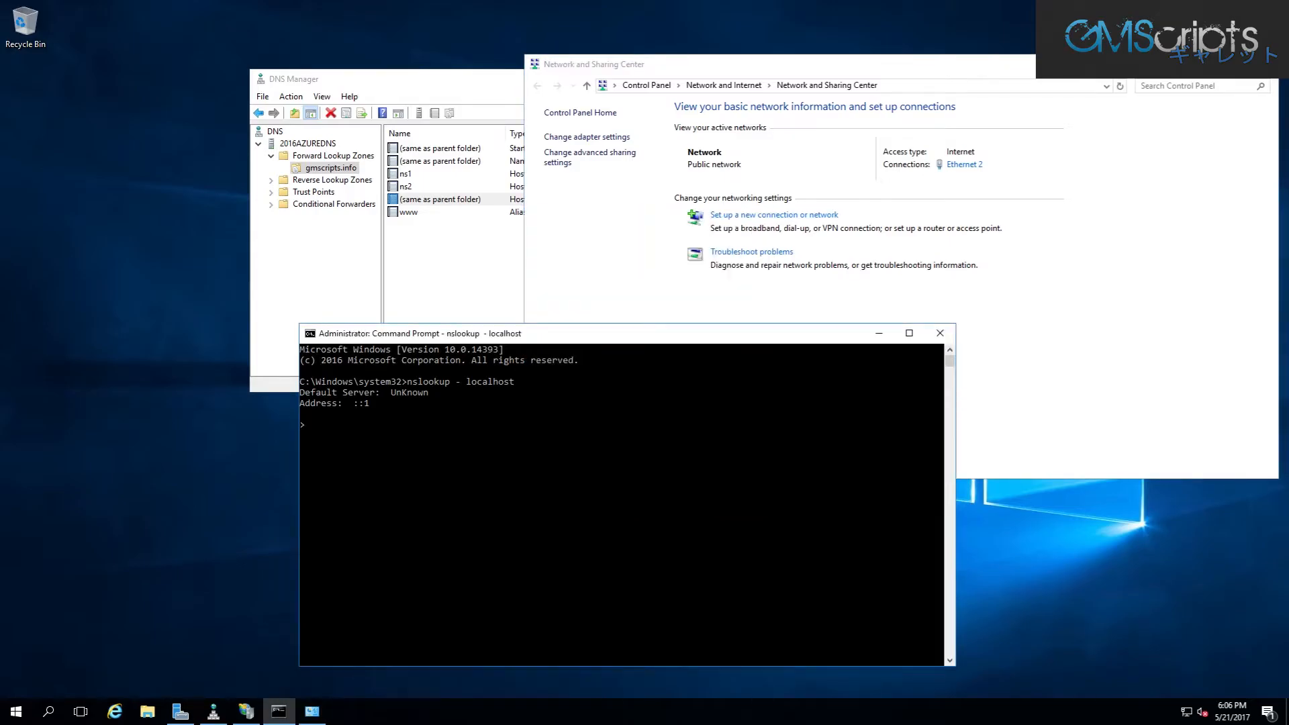
# Query gmscripts.info in the localhost nslookup session and arrange the windows so the zone's records are visible in DNS Manager
pyautogui.write('gmscripts')
pyautogui.write('.info')
pyautogui.press('Return')
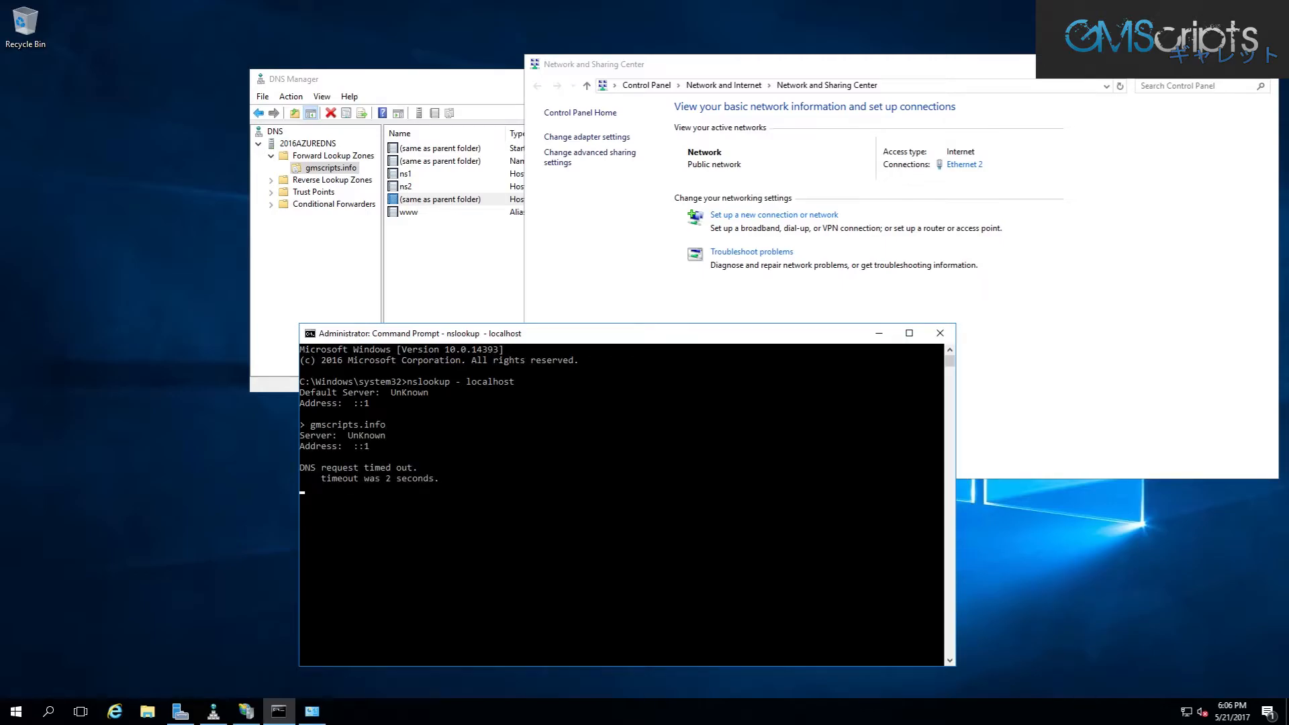
pyautogui.moveTo(605, 334); pyautogui.dragTo(354, 296)
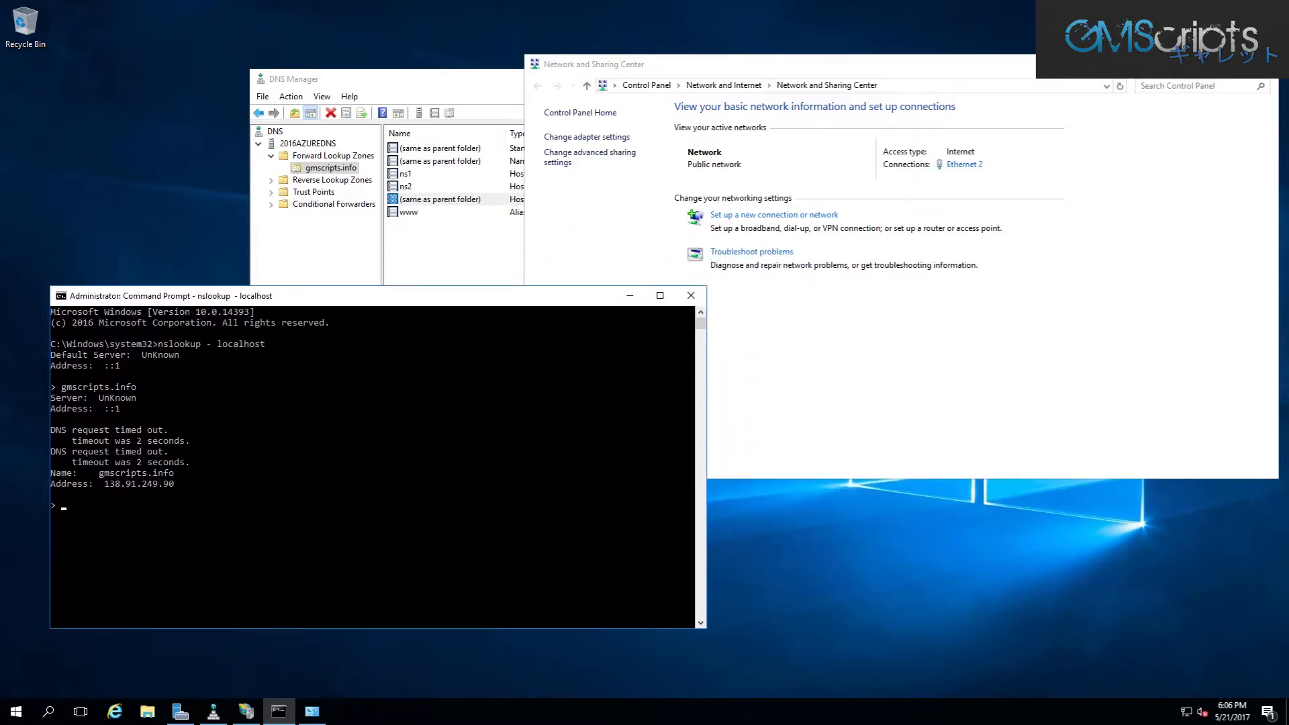
pyautogui.moveTo(376, 80); pyautogui.dragTo(301, 31)
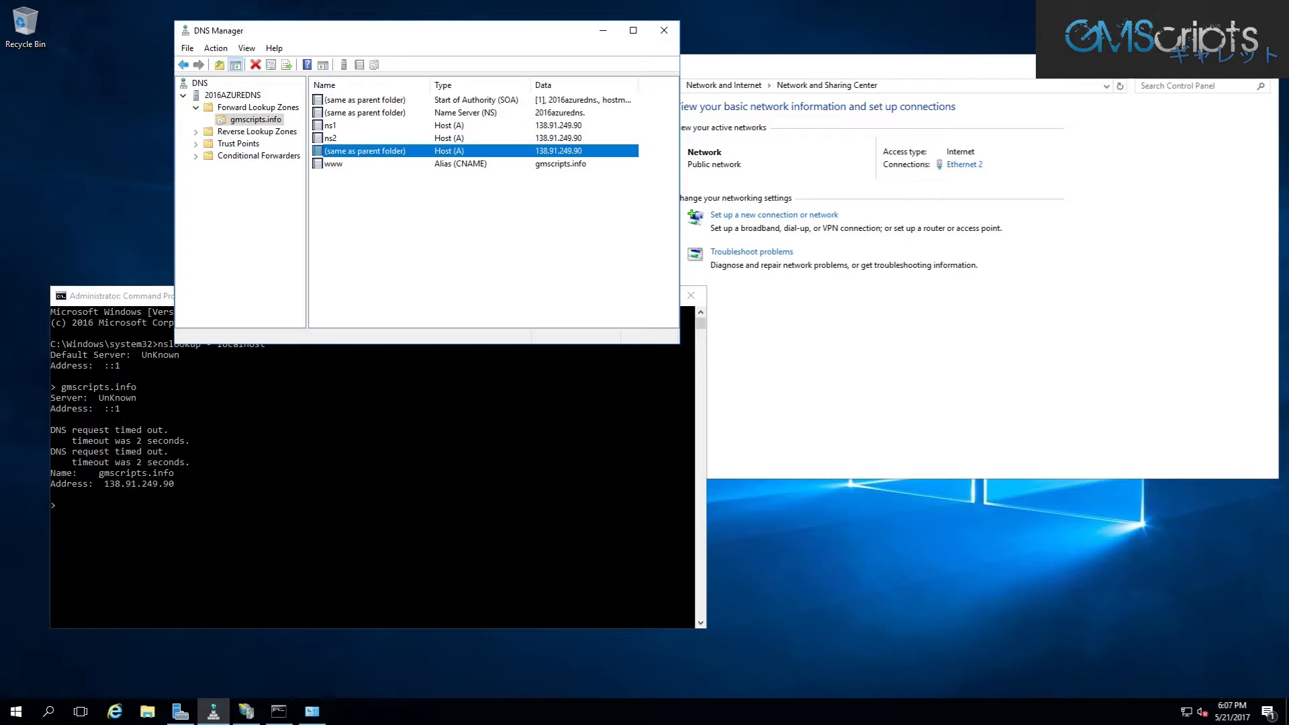
pyautogui.hotkey('alt', 'Tab')
pyautogui.write('www.gmscri')
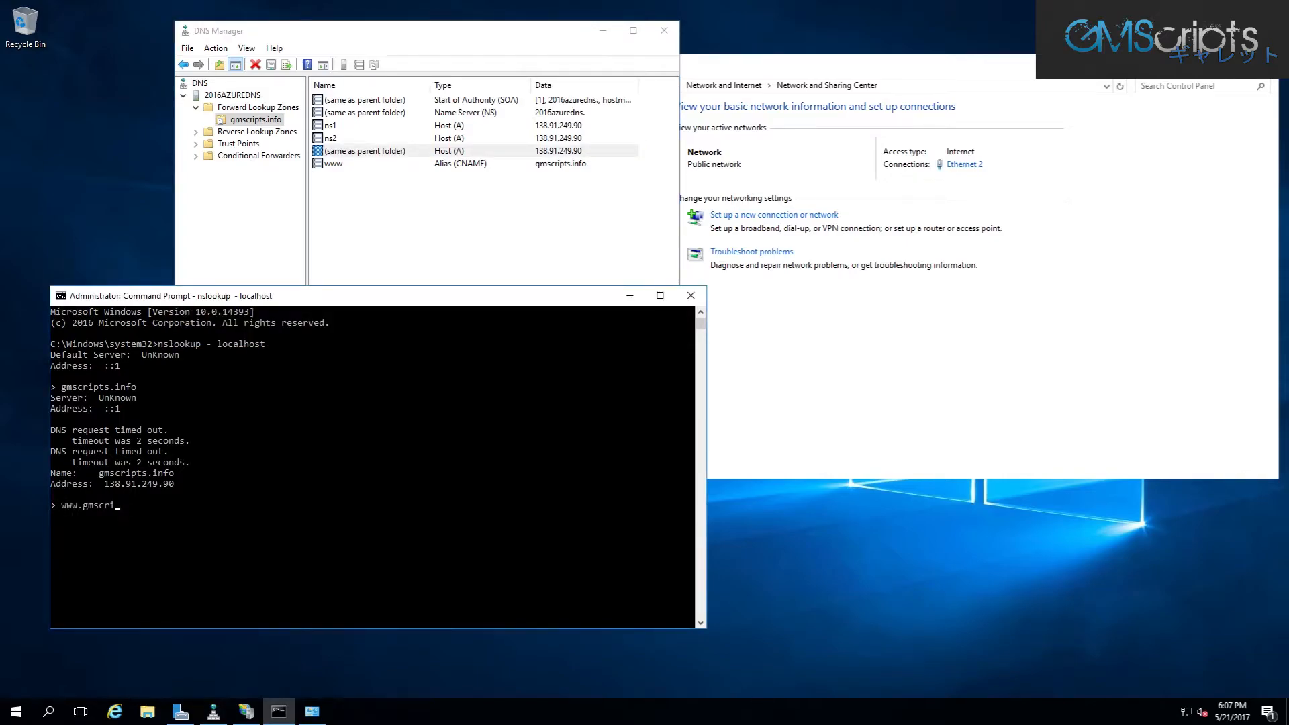
pyautogui.write('pts.info')
pyautogui.press('Return')
pyautogui.moveTo(376, 297); pyautogui.dragTo(353, 250)
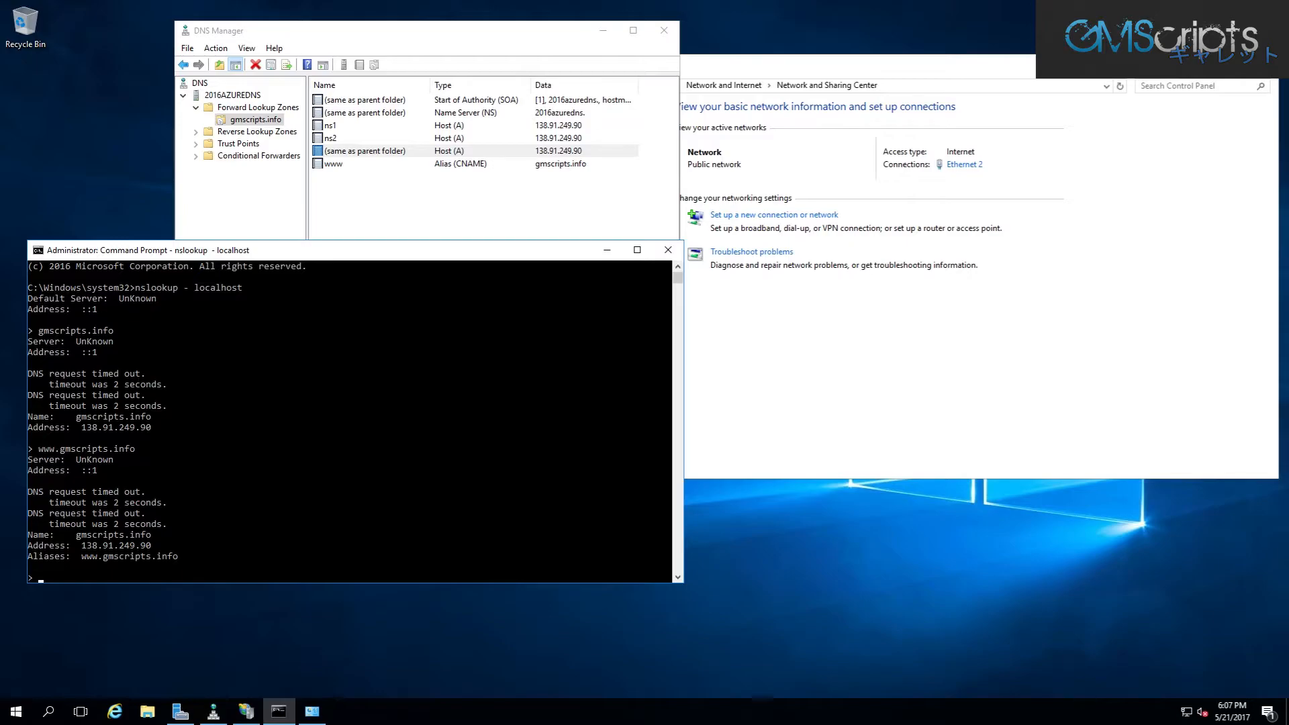
pyautogui.click(471, 206)
pyautogui.click(334, 164)
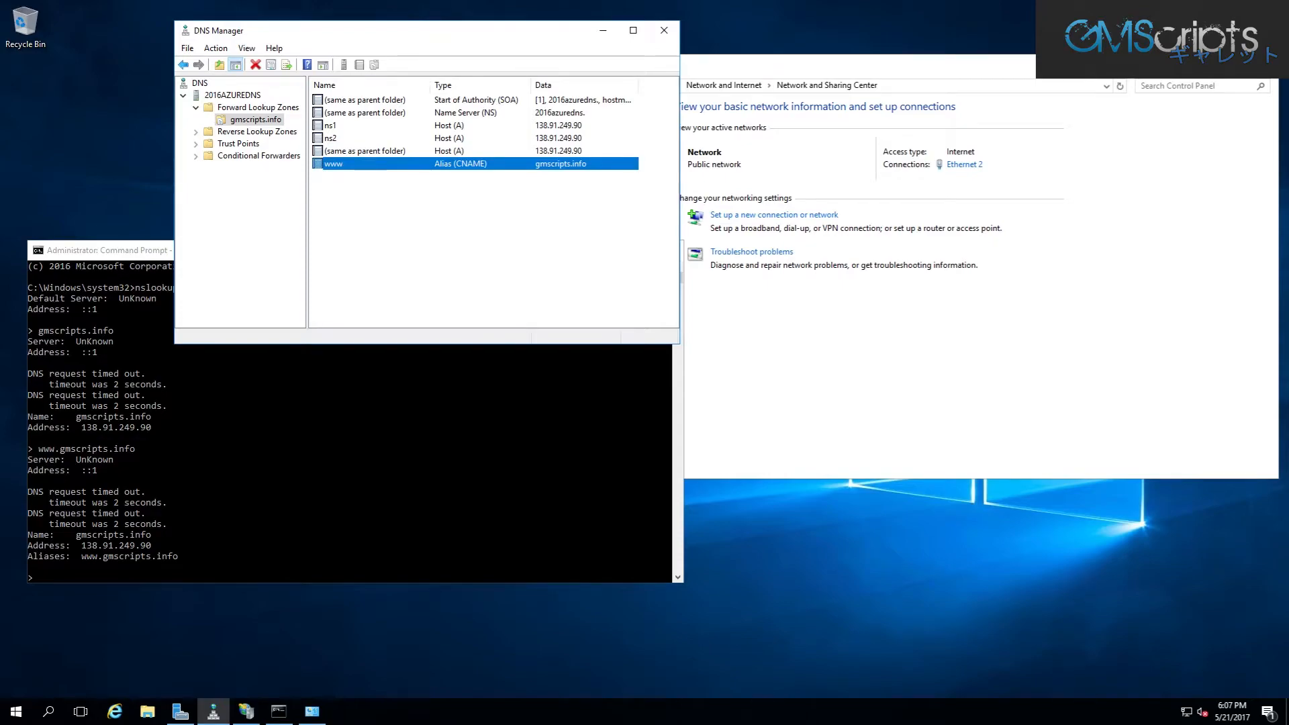
# Return to the local computer, bring back the PowerShell window and rerun nslookup - 138.91.249.90
pyautogui.click(1264, 64)
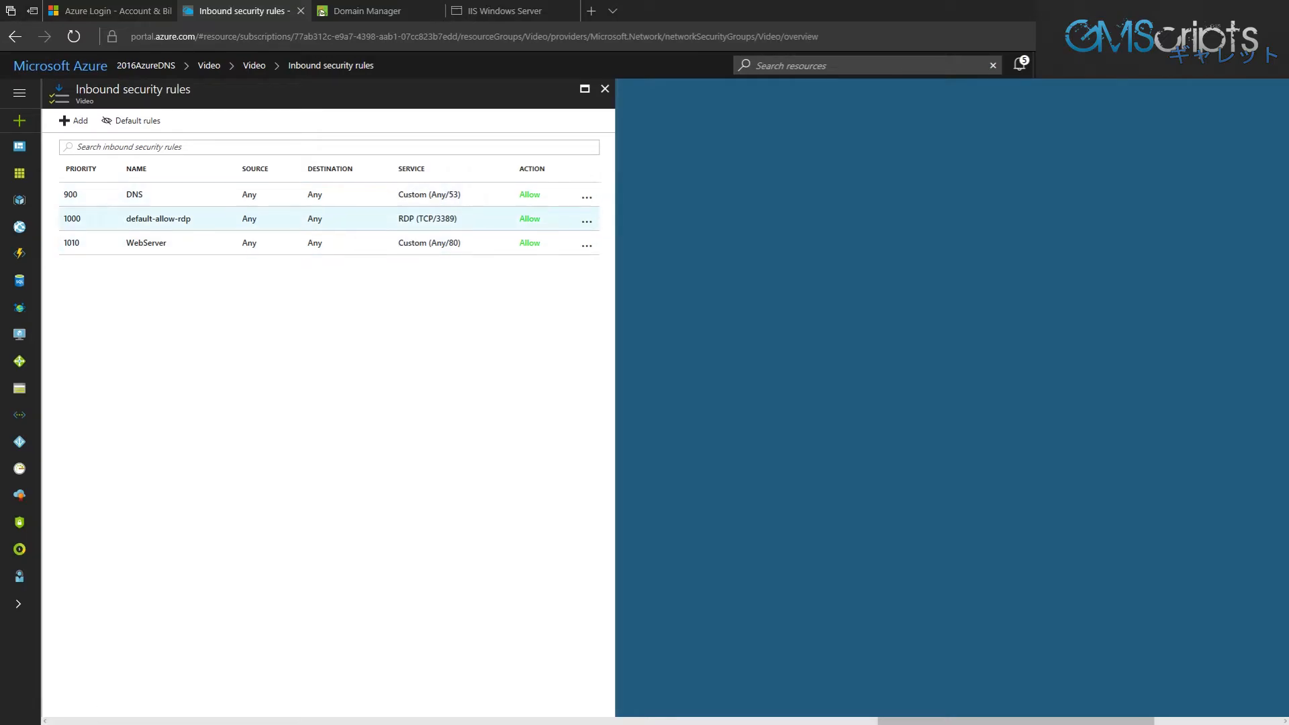
pyautogui.moveTo(0, 209); pyautogui.dragTo(850, 136)
pyautogui.press('Up')
pyautogui.press('Return')
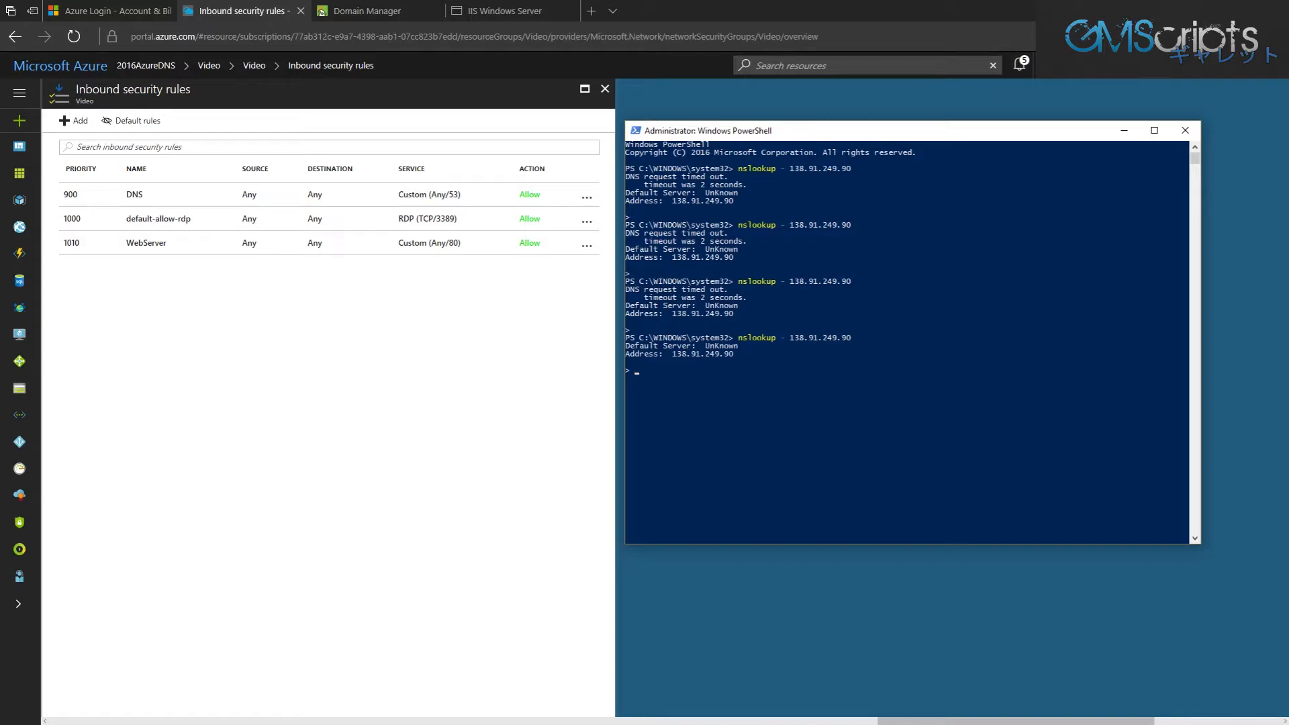
pyautogui.write('gmscripts.info')
pyautogui.press('Return')
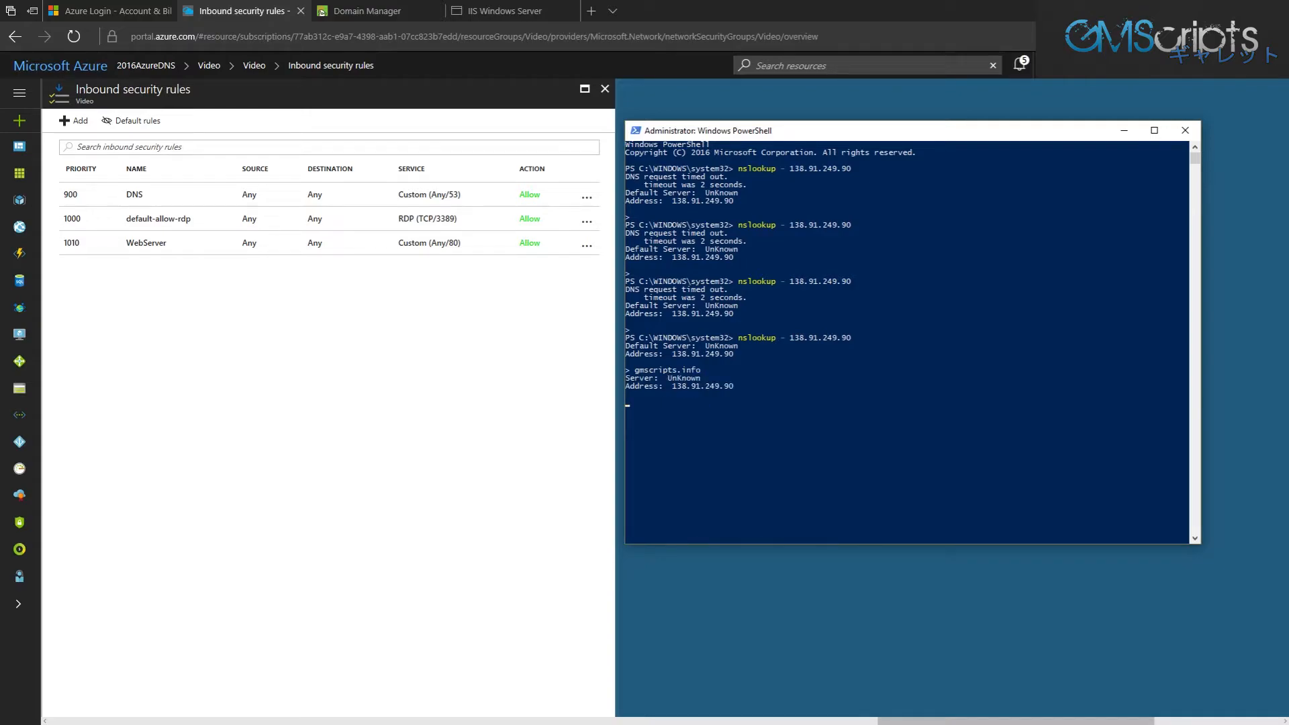
pyautogui.write('www.gmscripts.in')
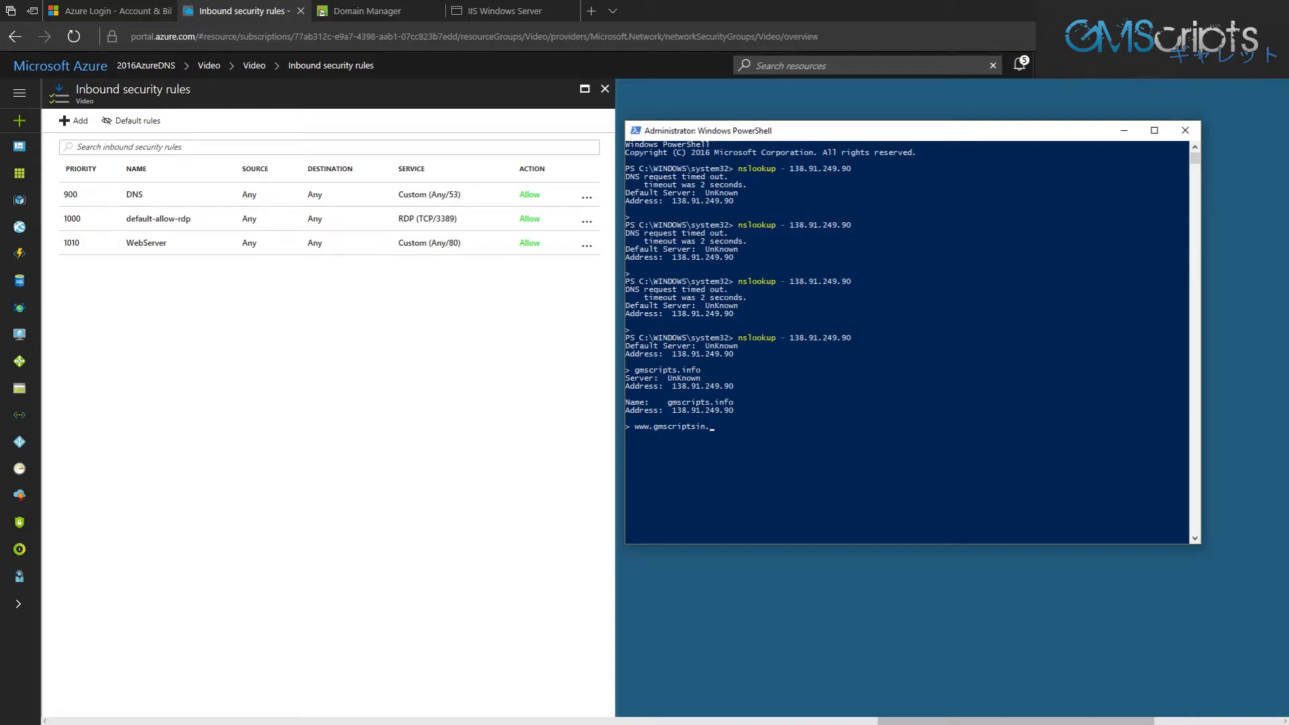
pyautogui.write('fo')
pyautogui.press('Return')
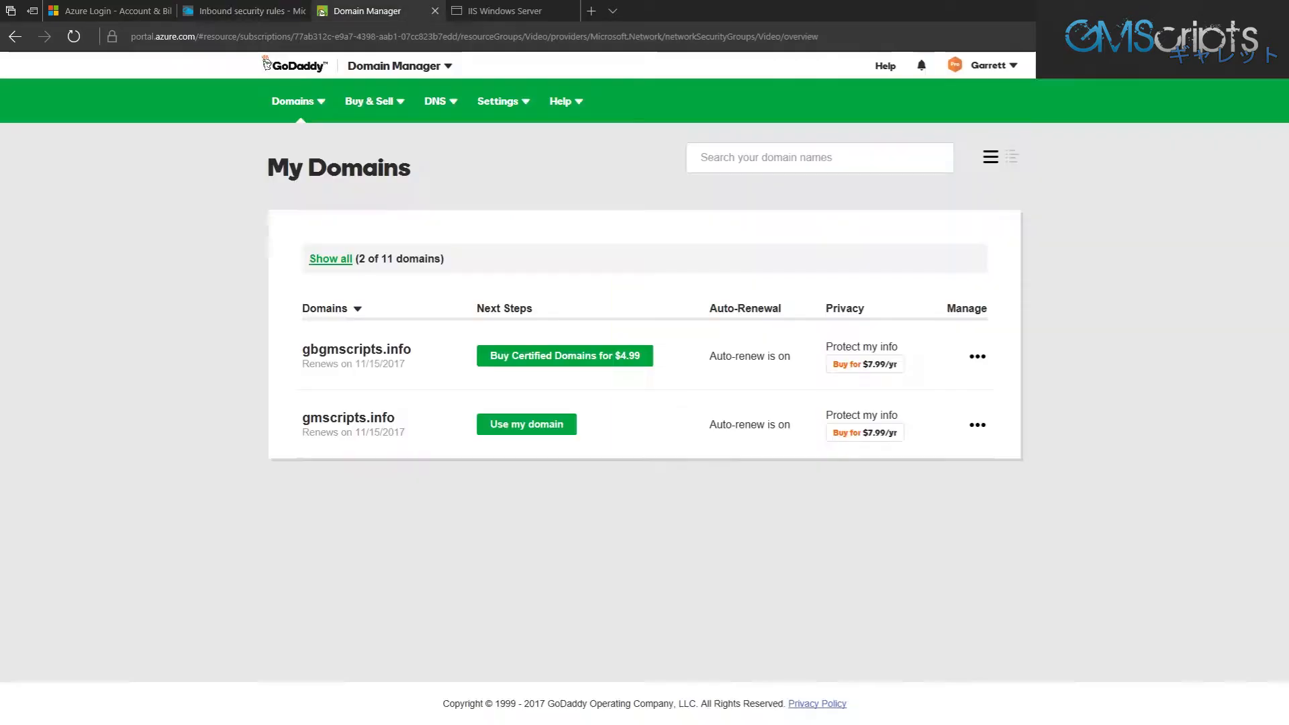
# Switch to the GoDaddy Domain Manager and open DNS management for gmscripts.info from its domain settings
pyautogui.click(368, 11)
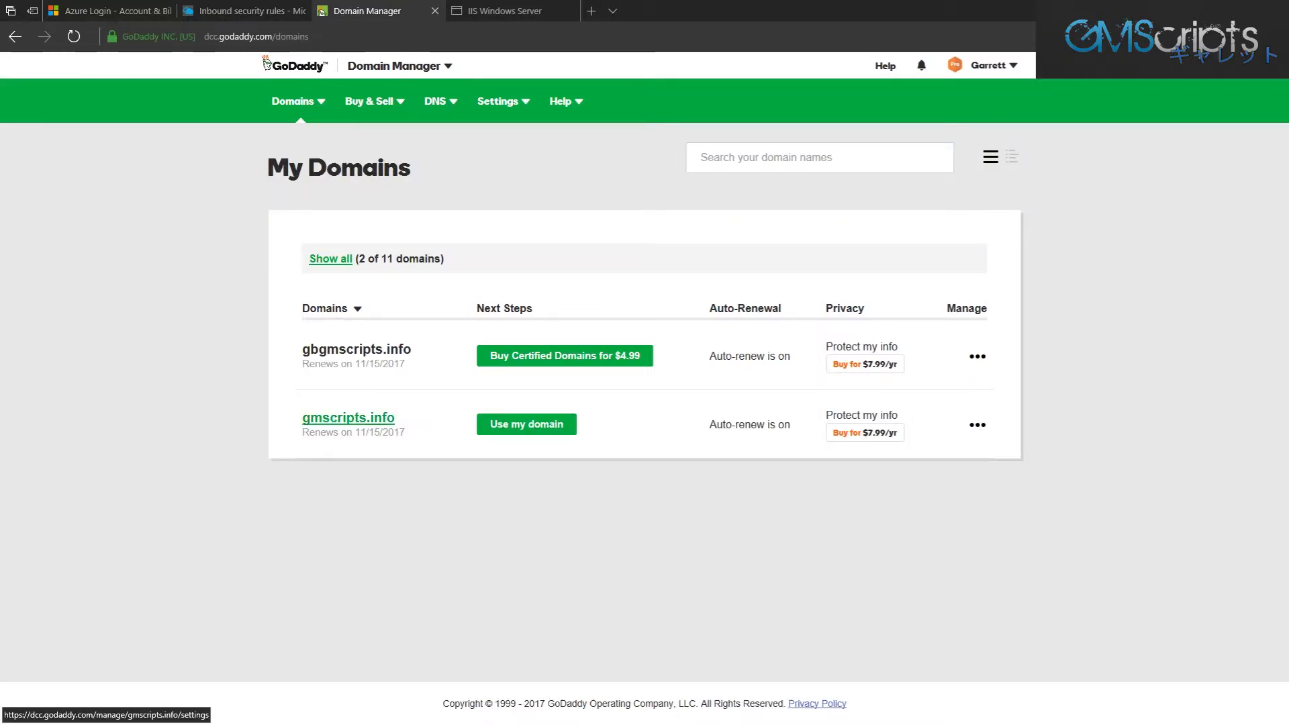
pyautogui.click(348, 417)
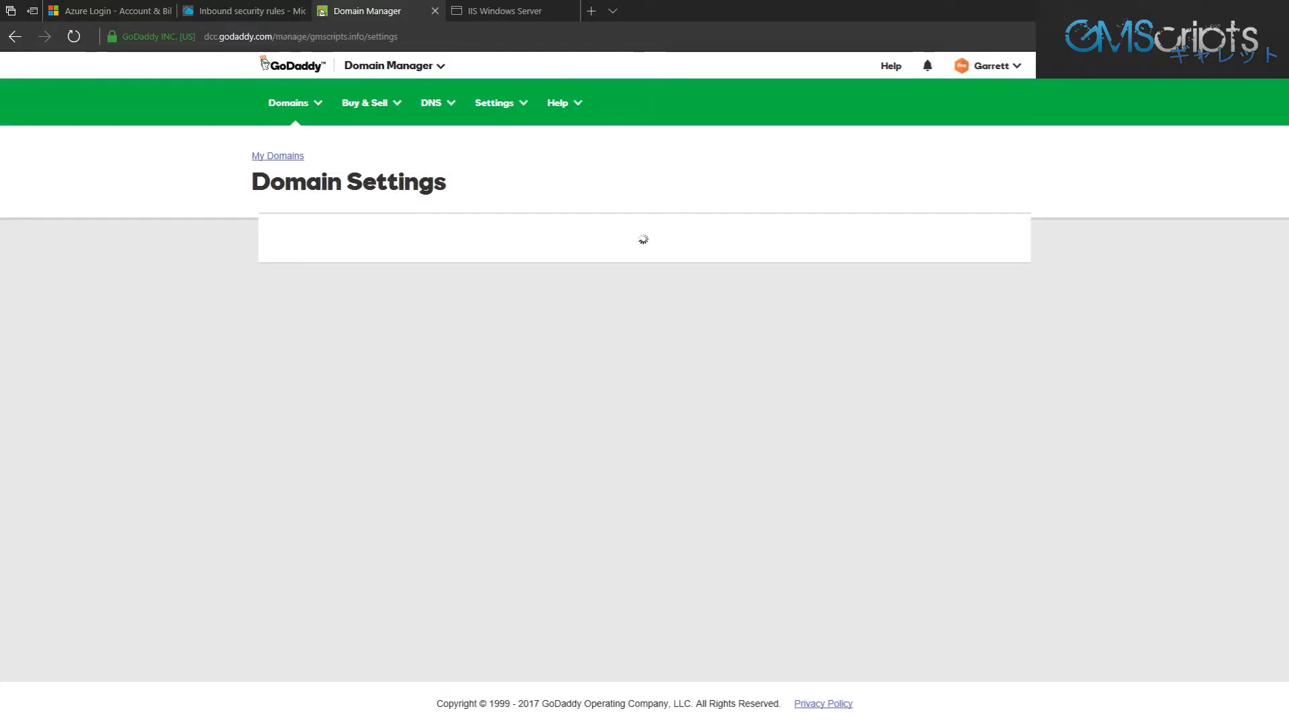
pyautogui.scroll(-5, 644, 388)
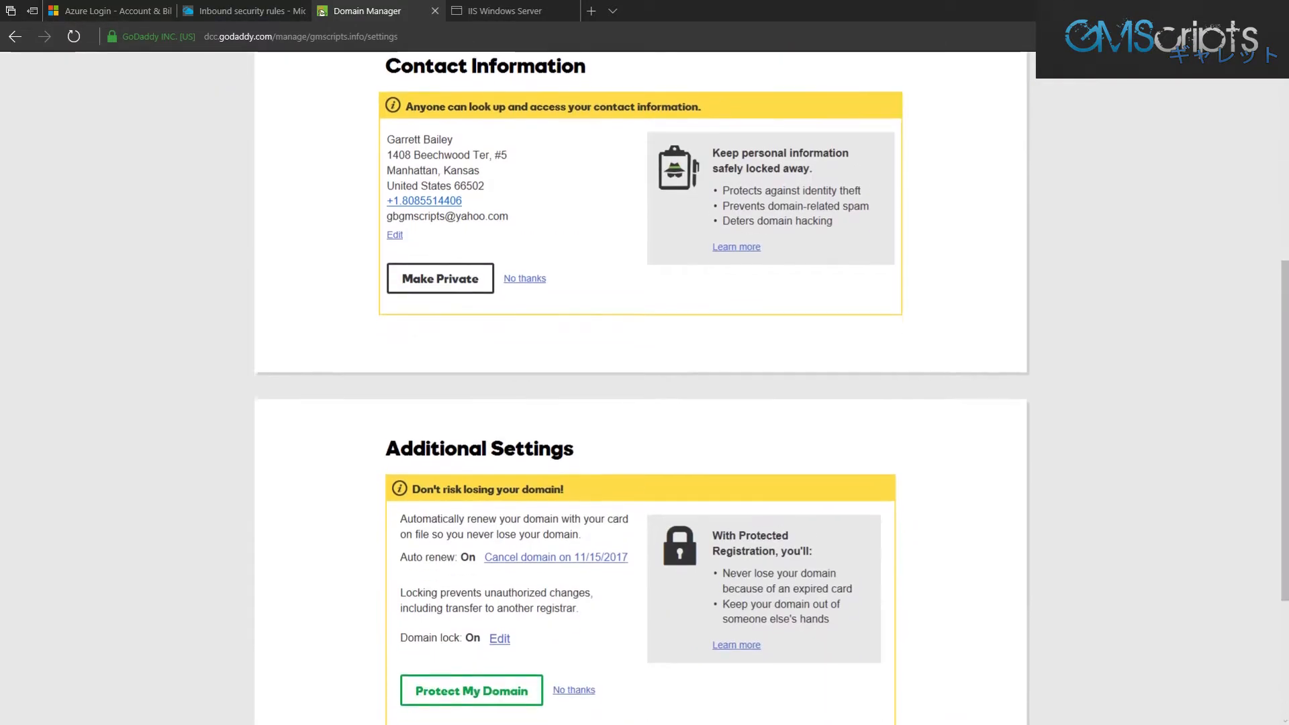
pyautogui.scroll(-3, 643, 388)
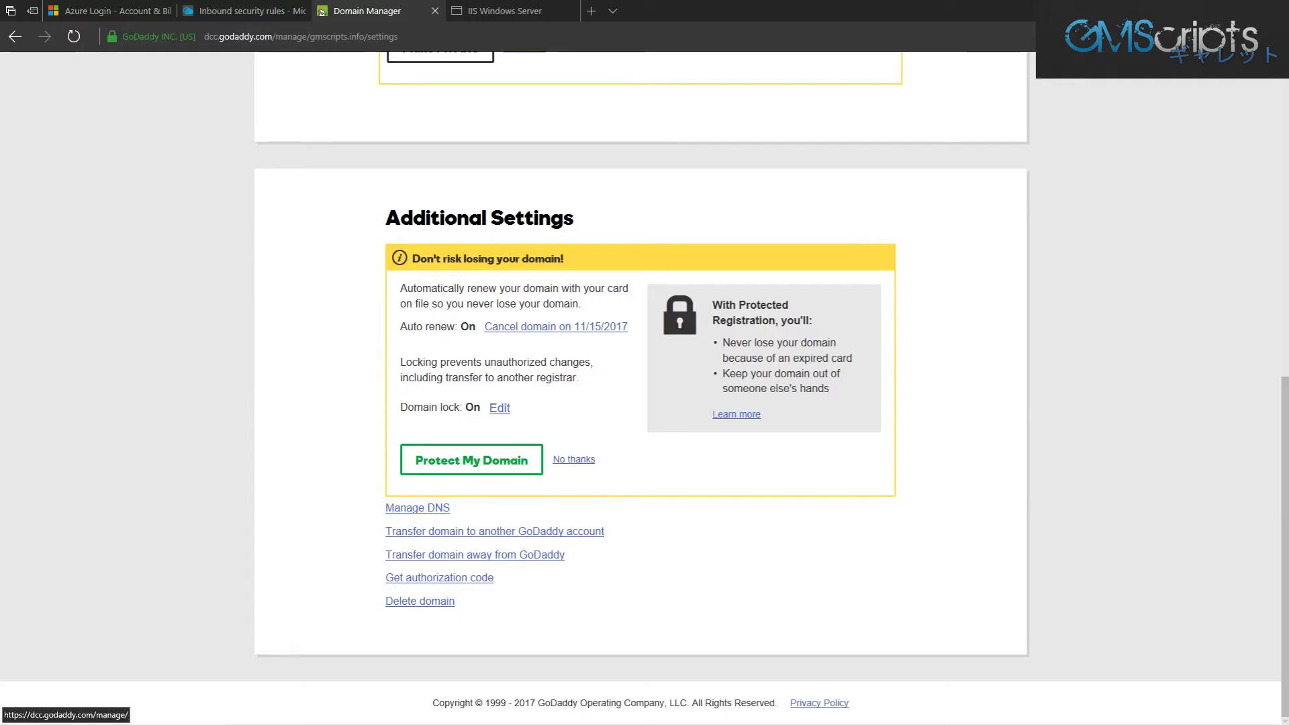
pyautogui.click(418, 508)
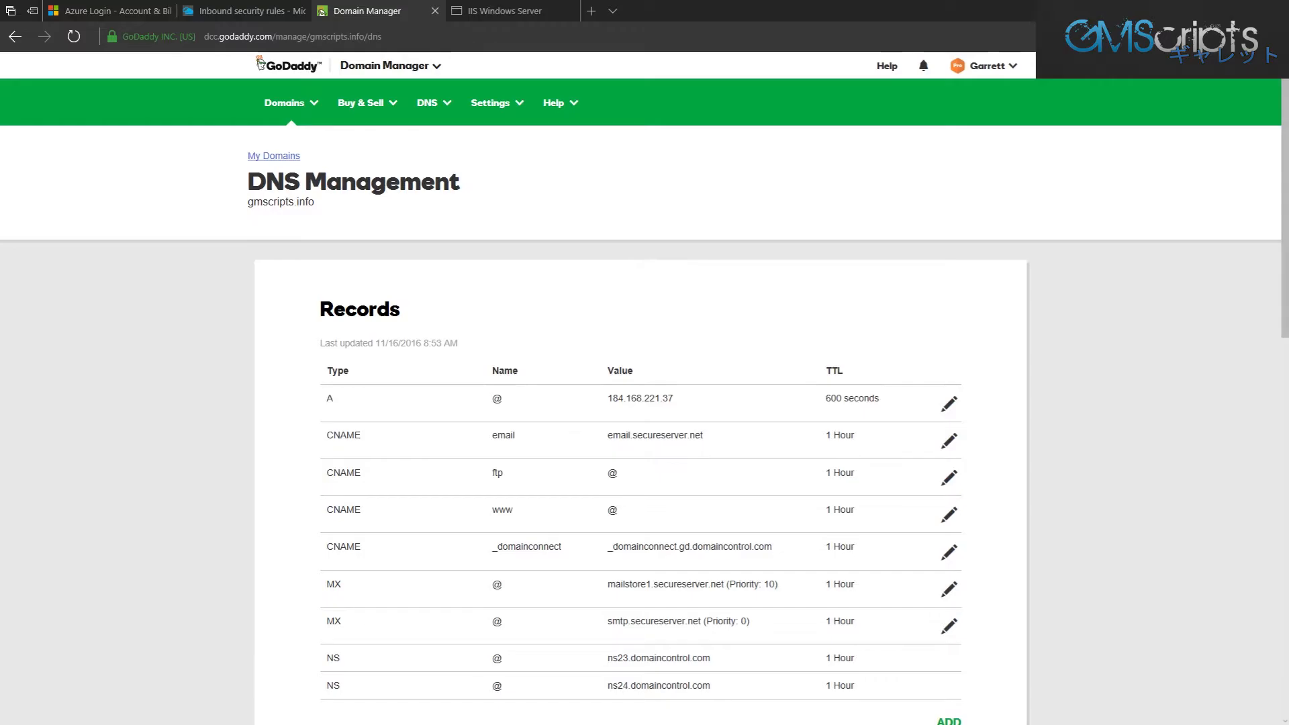
# Review the gmscripts.info DNS records and nameservers, then open the domain's host names page
pyautogui.scroll(-2, 641, 403)
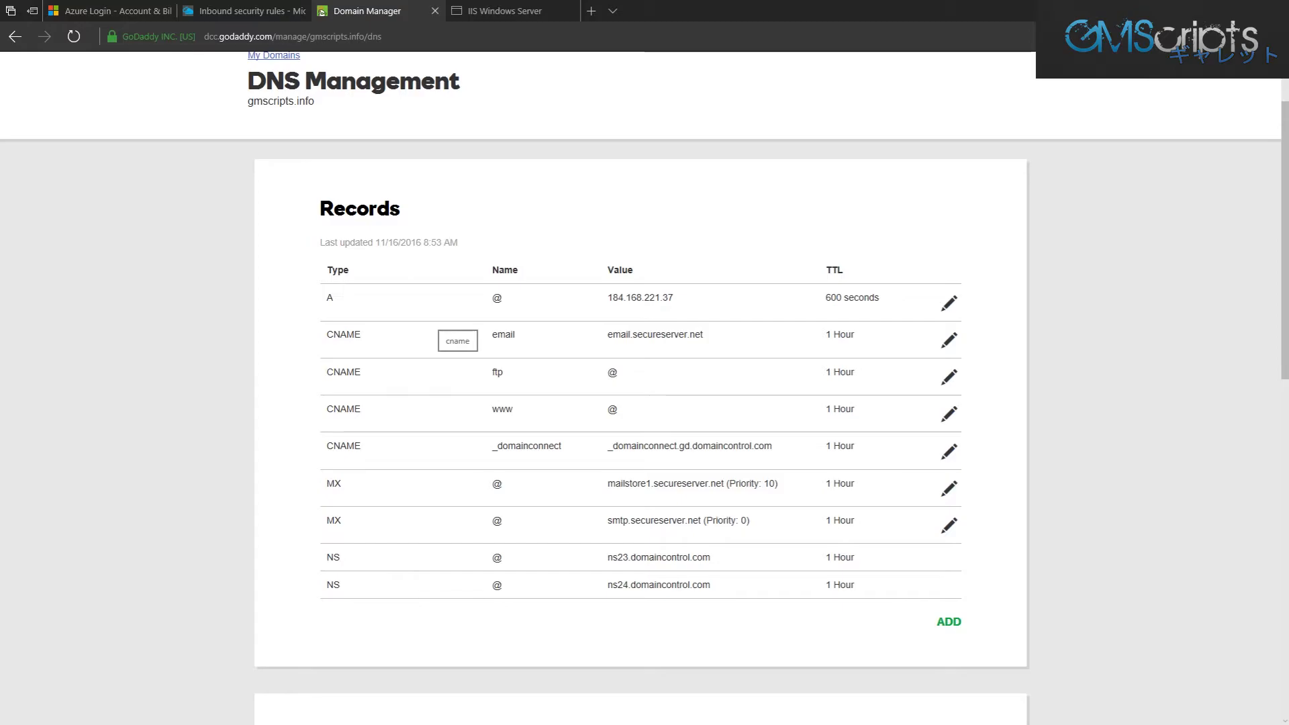
pyautogui.scroll(-9, 641, 403)
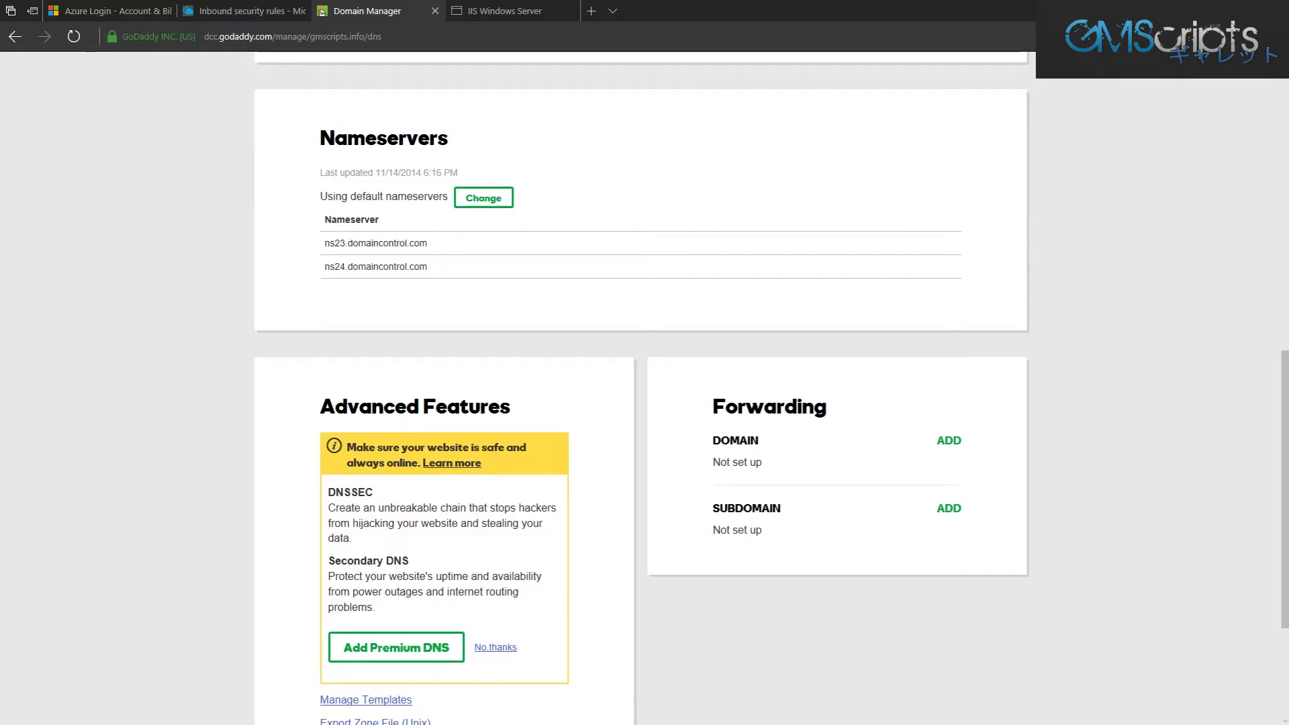
pyautogui.scroll(-3, 349, 602)
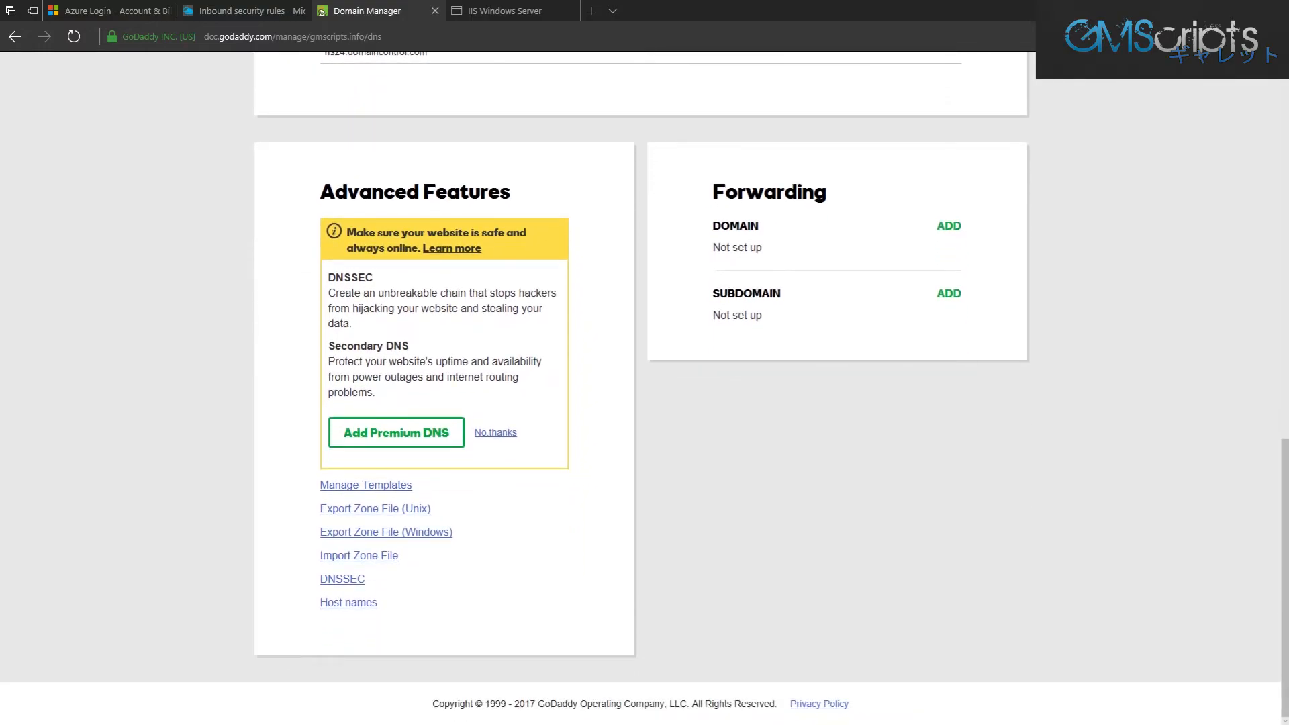
pyautogui.click(348, 602)
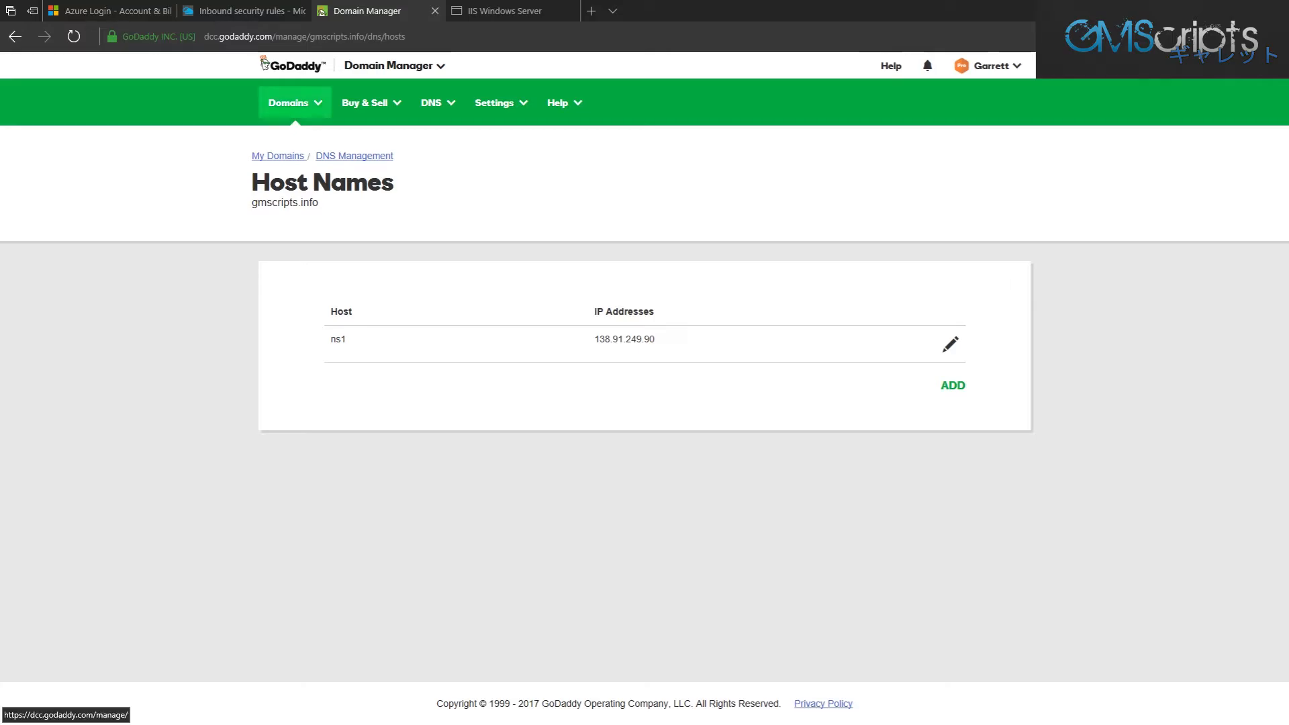
# Close the security rules in the Azure portal, check the 2016AzureDNS public IP address, and return to the GoDaddy host names page
pyautogui.click(242, 11)
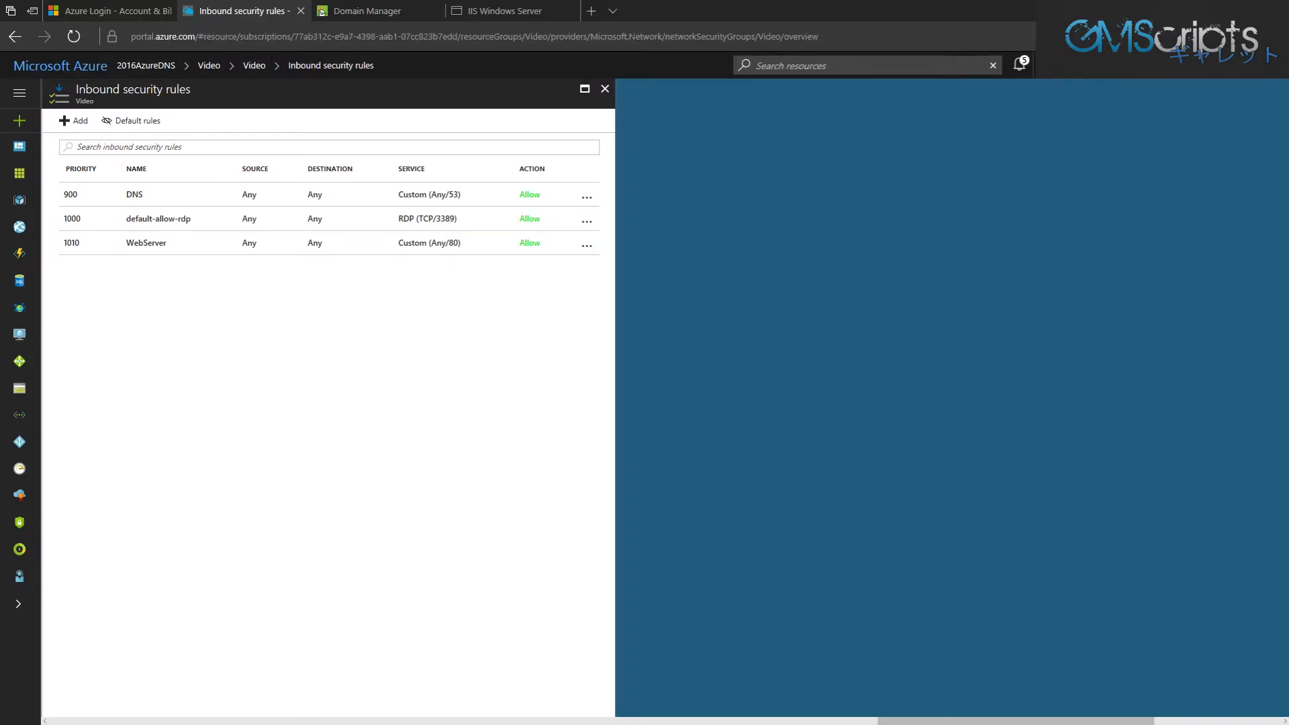
pyautogui.click(605, 89)
pyautogui.click(1279, 88)
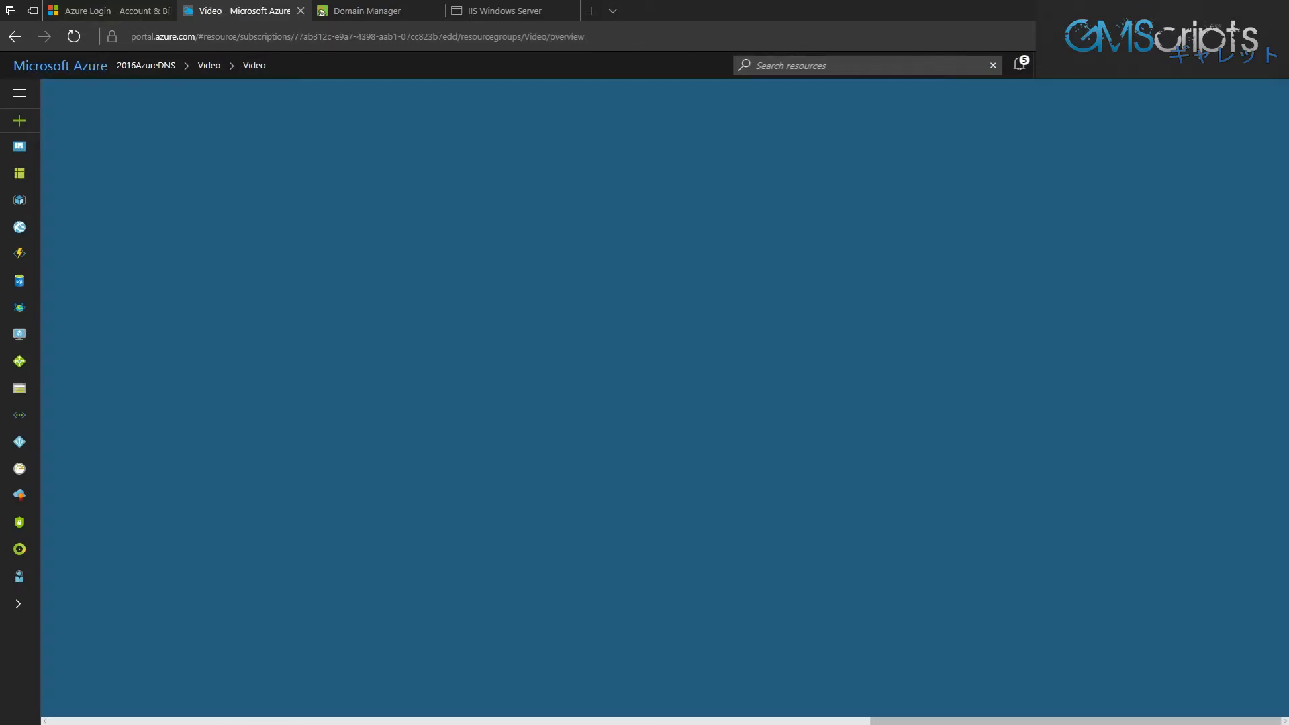
pyautogui.click(1279, 89)
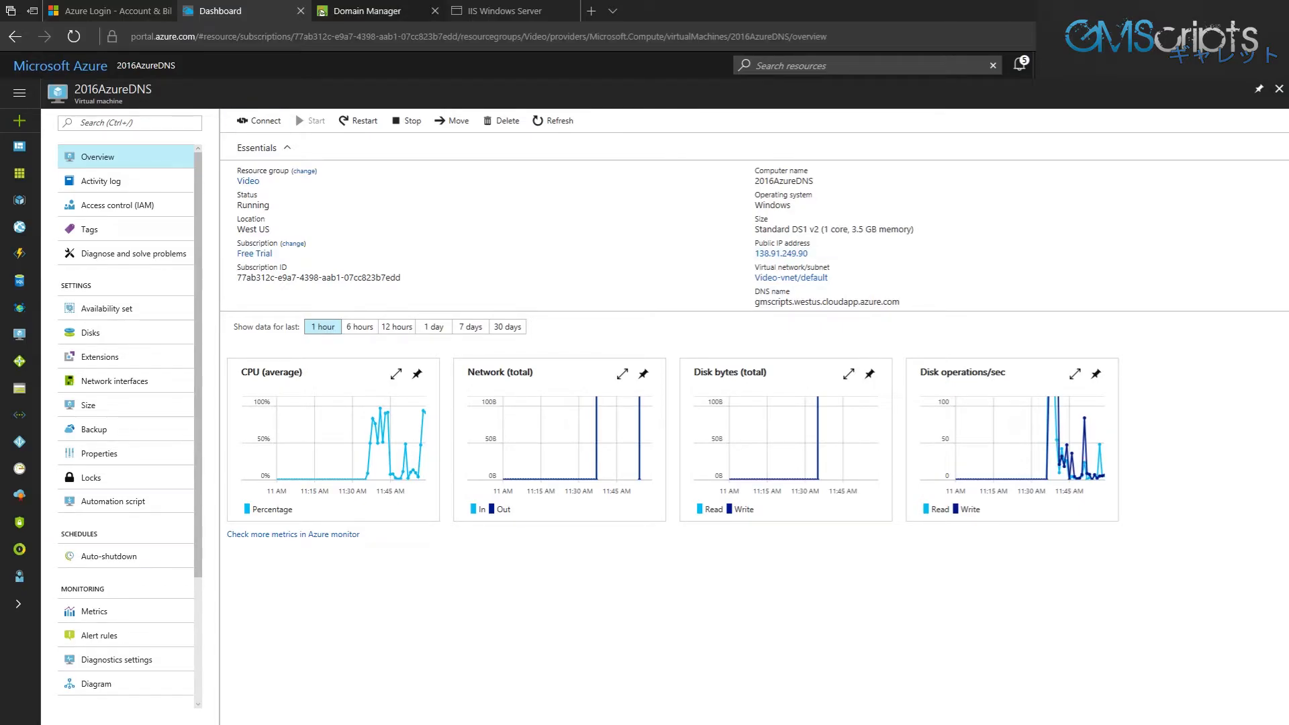
pyautogui.click(367, 10)
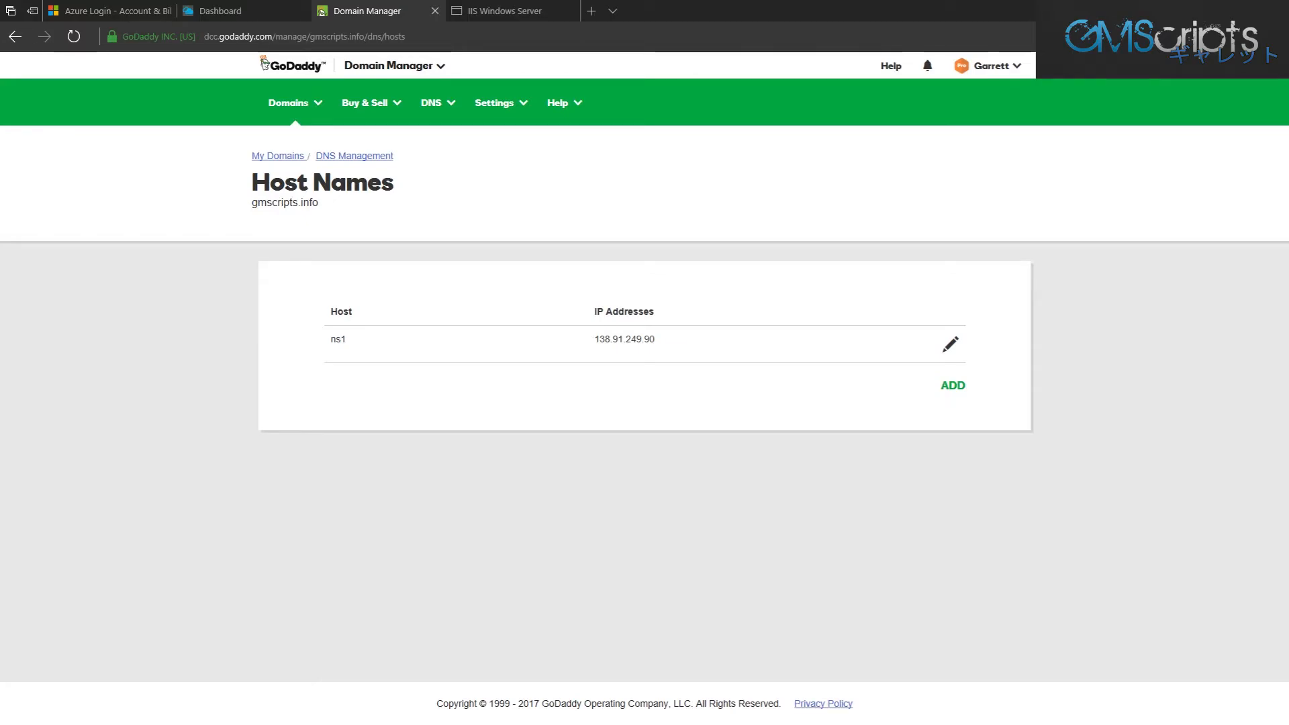
# Open DNS management for gmscripts.info and change the nameservers to Custom, with ns1.gmscripts.info as the first nameserver
pyautogui.click(355, 155)
pyautogui.scroll(-10, 645, 403)
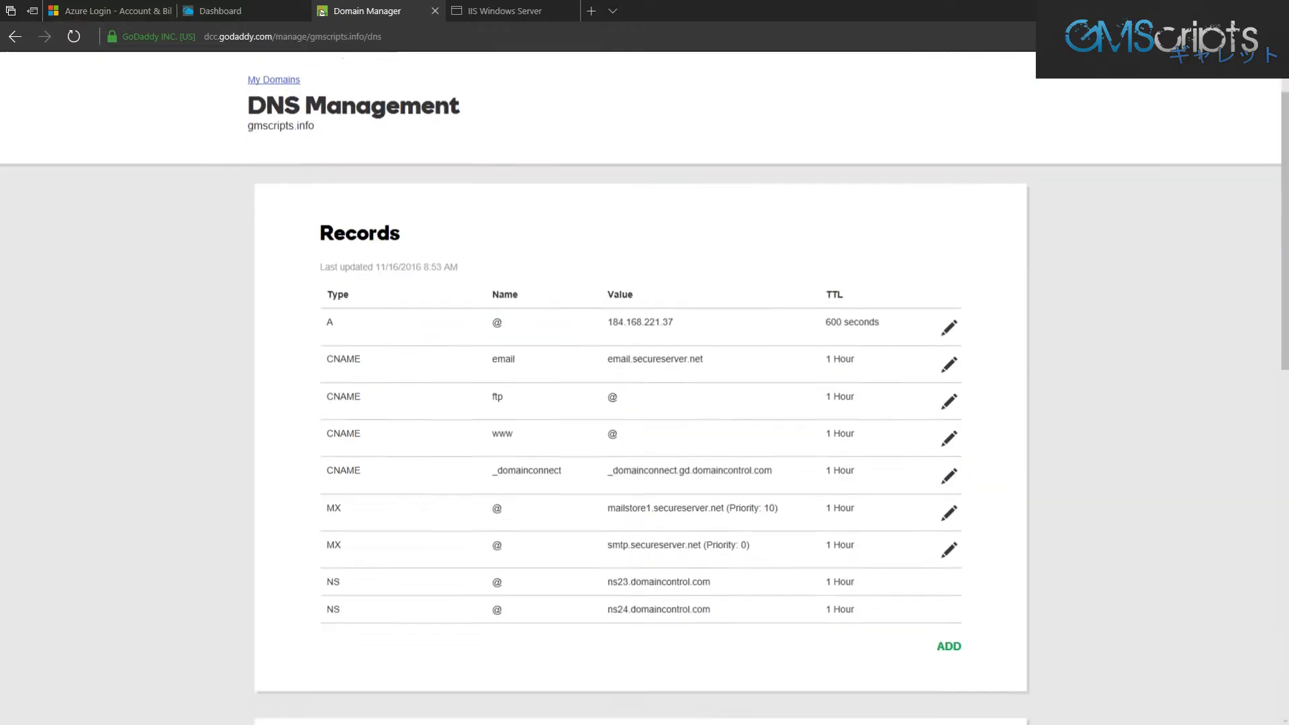
pyautogui.click(483, 198)
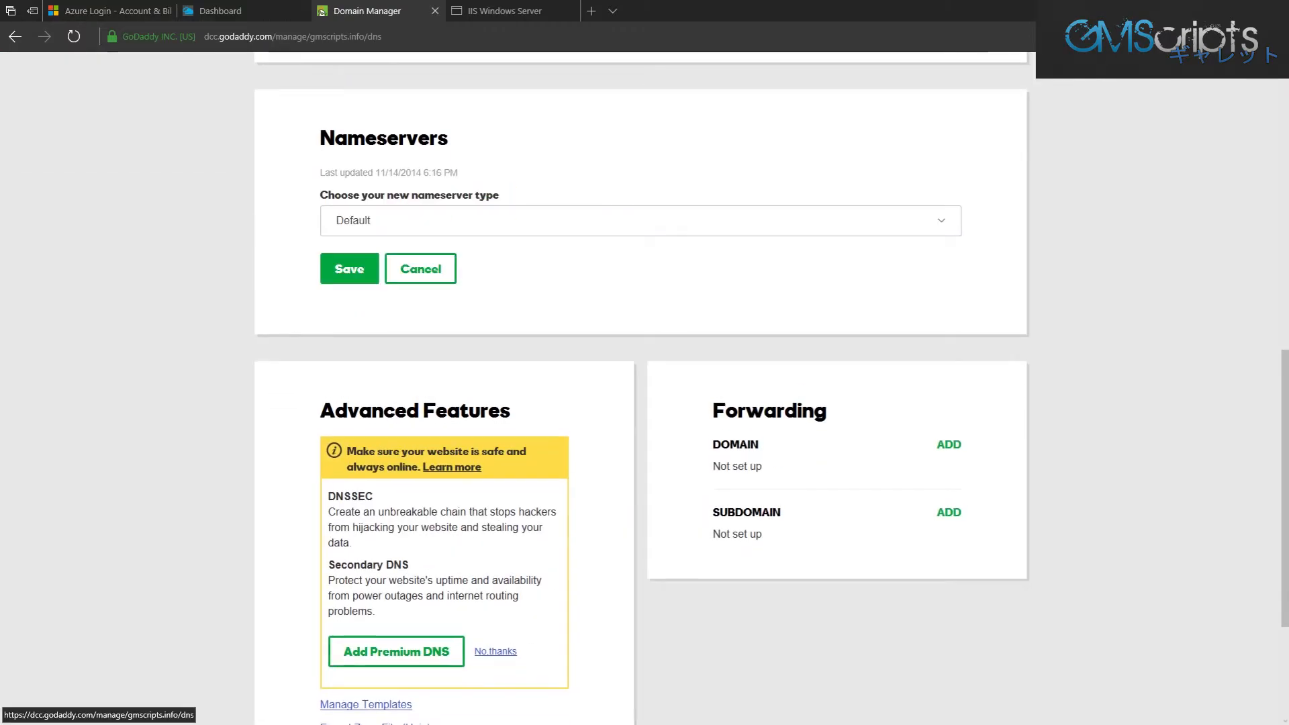
pyautogui.click(483, 221)
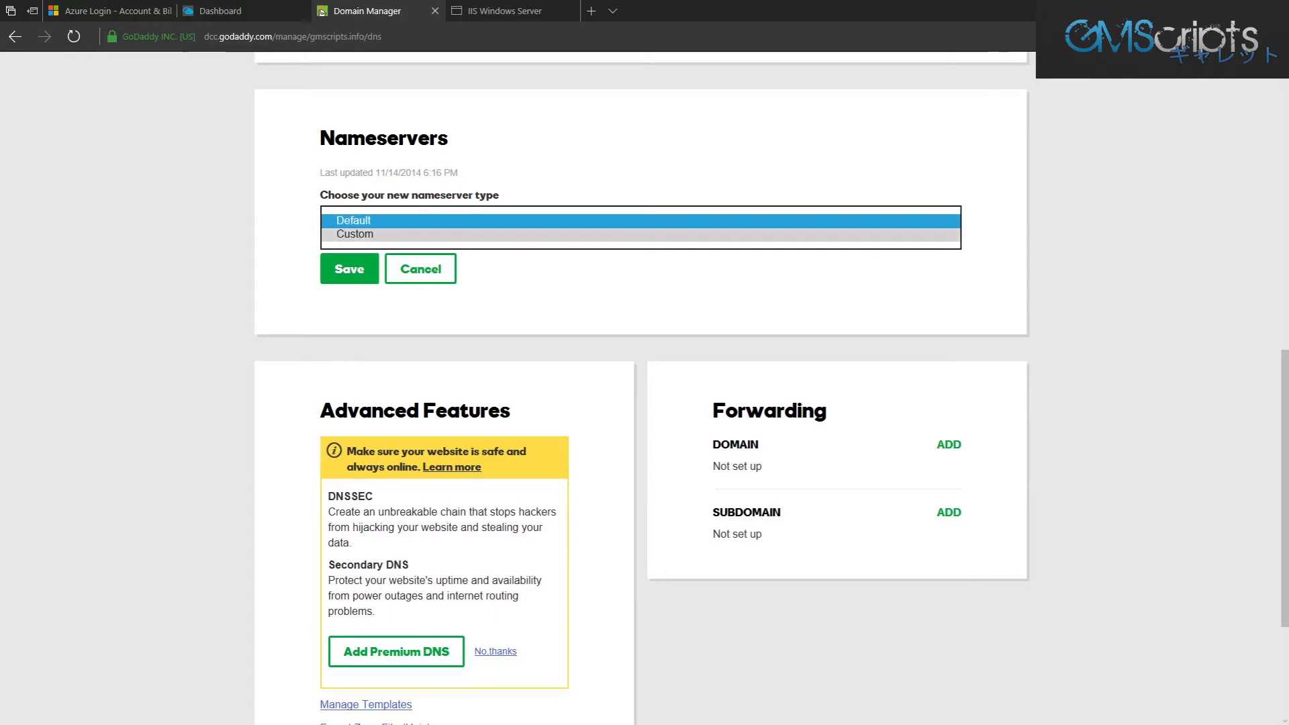
pyautogui.click(483, 234)
pyautogui.click(483, 296)
pyautogui.write('ns1.gms')
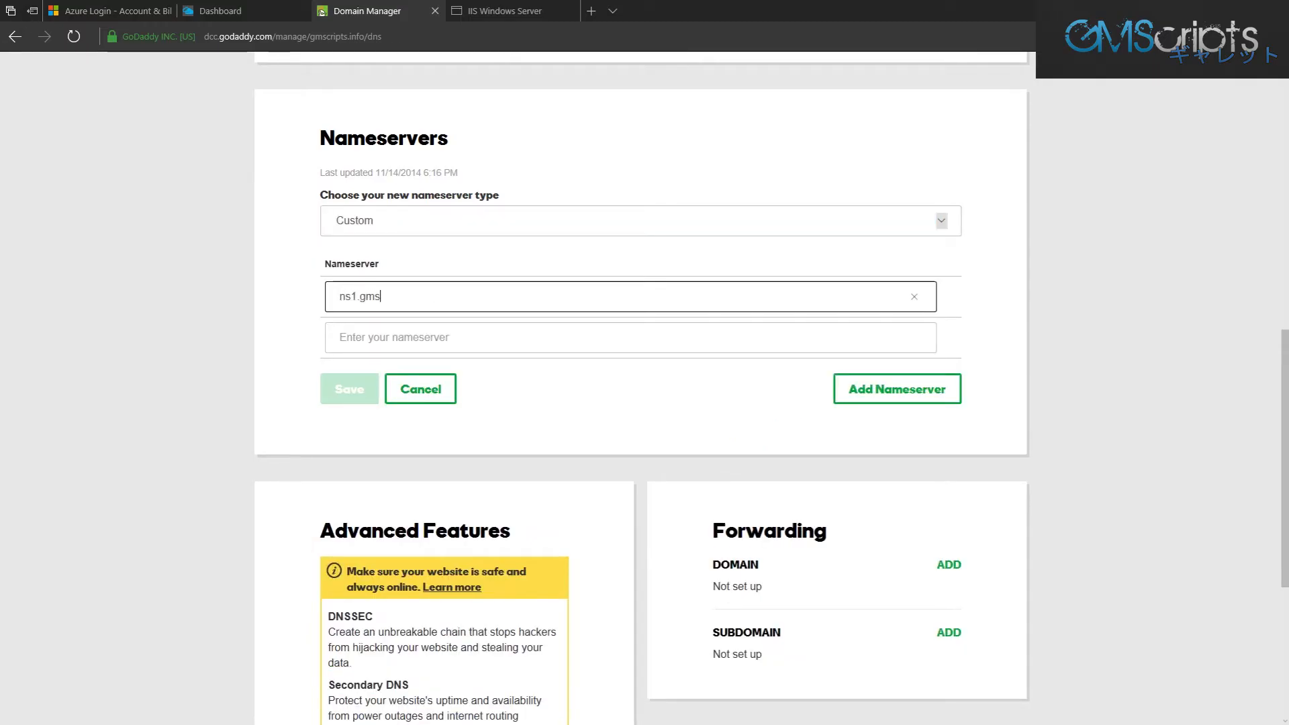
pyautogui.write('cripts.info')
pyautogui.press('BackSpace')
pyautogui.press('BackSpace')
pyautogui.press('BackSpace')
pyautogui.press('BackSpace')
pyautogui.write('.info')
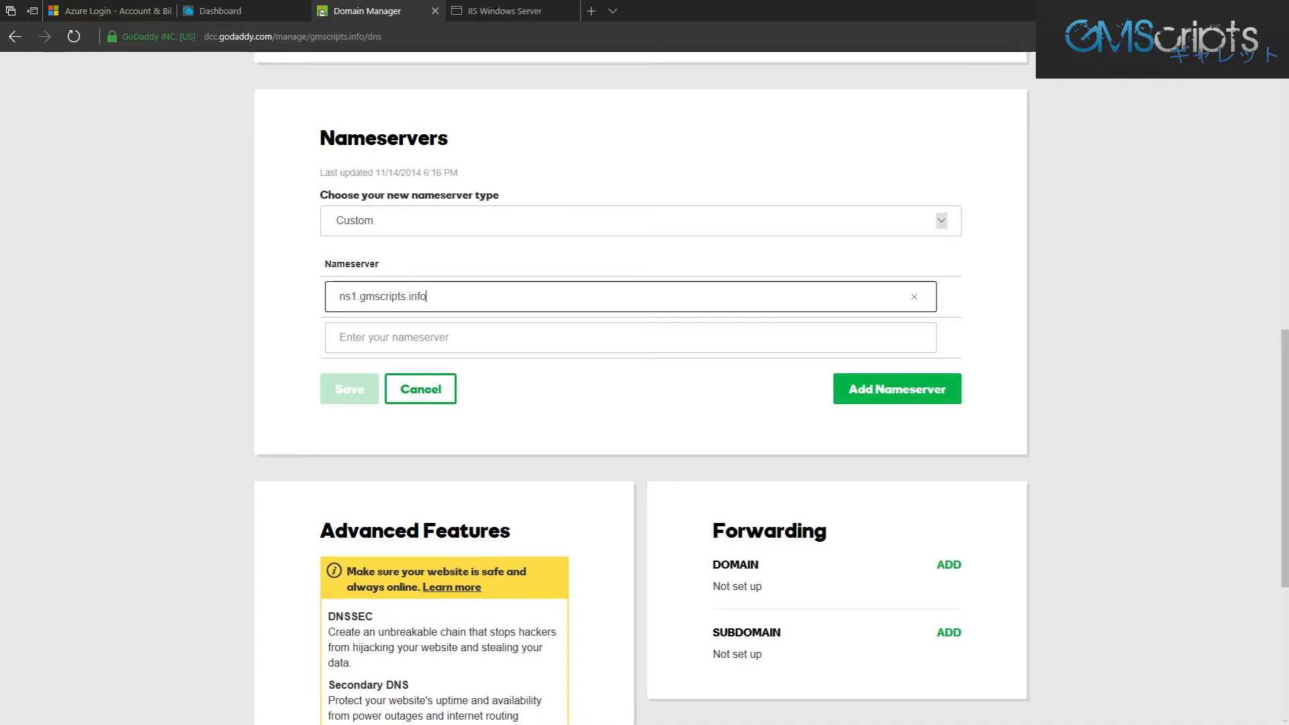
# Try to save ns1.gmscripts.info as the second custom nameserver too, then cancel the nameserver change
pyautogui.click(537, 410)
pyautogui.click(510, 338)
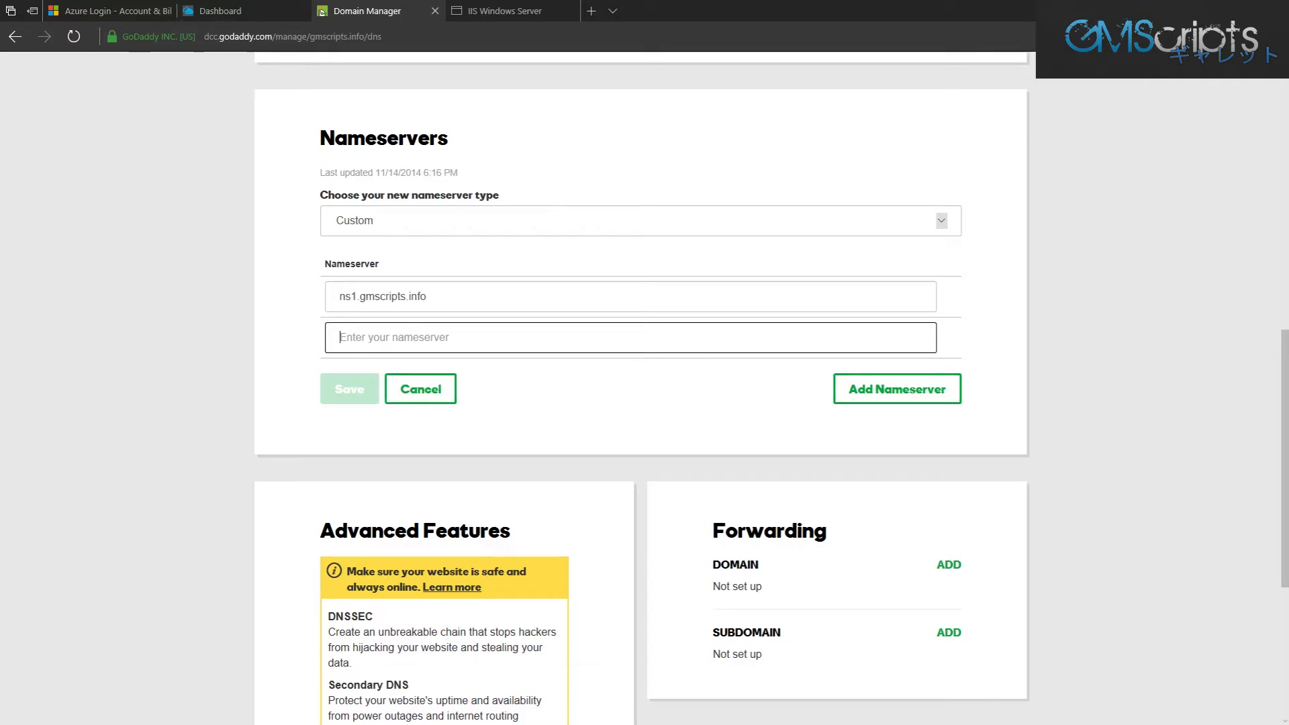
pyautogui.write('ns1.gmscripts.info')
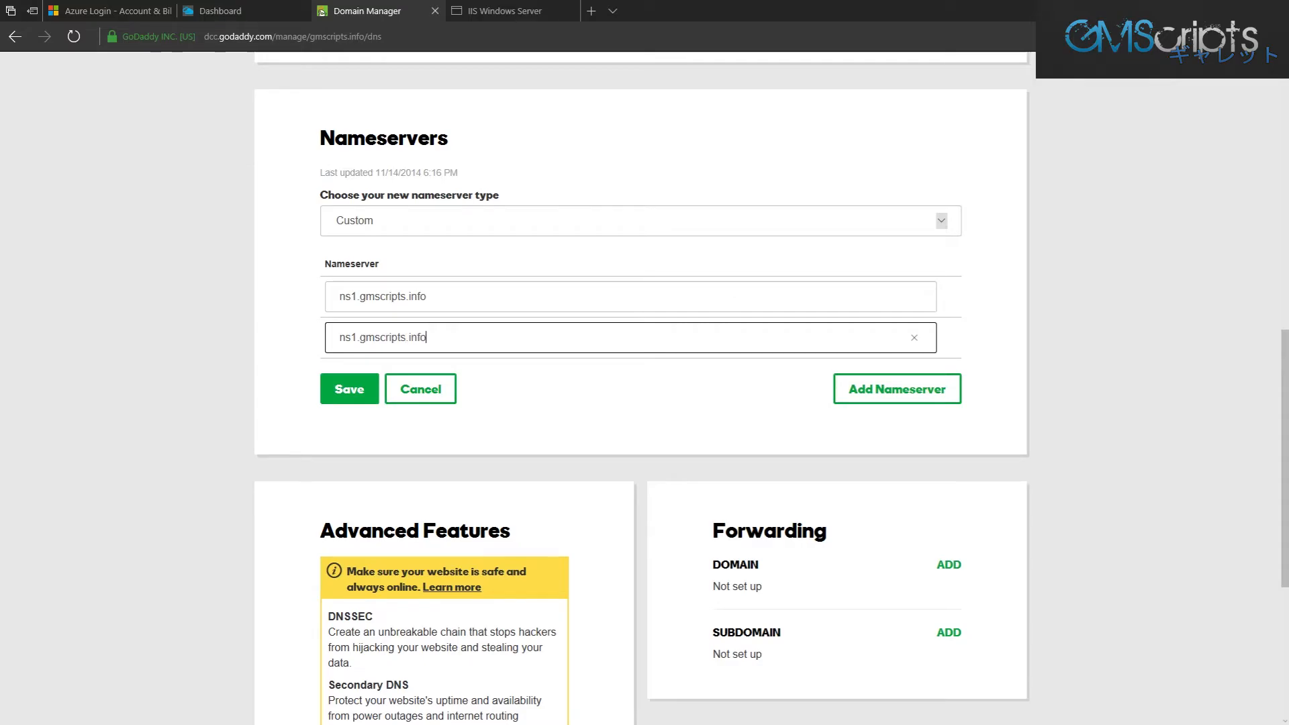
pyautogui.click(349, 389)
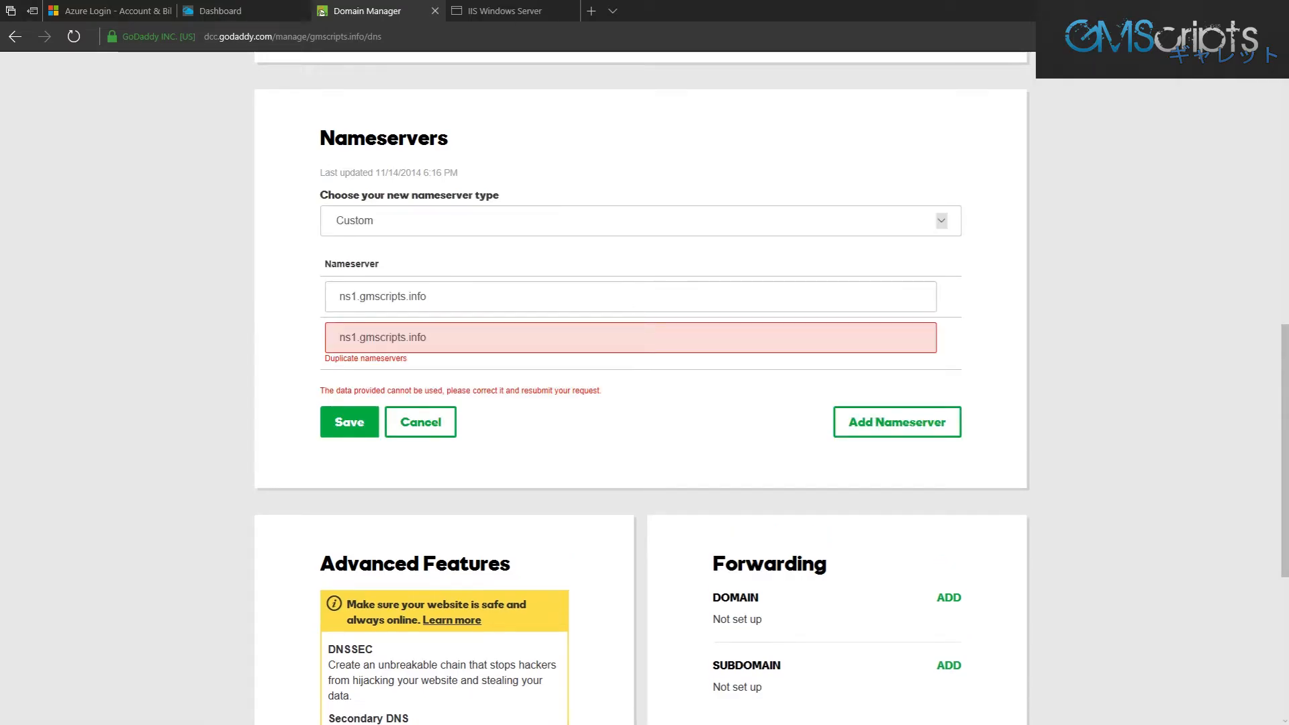
pyautogui.click(420, 422)
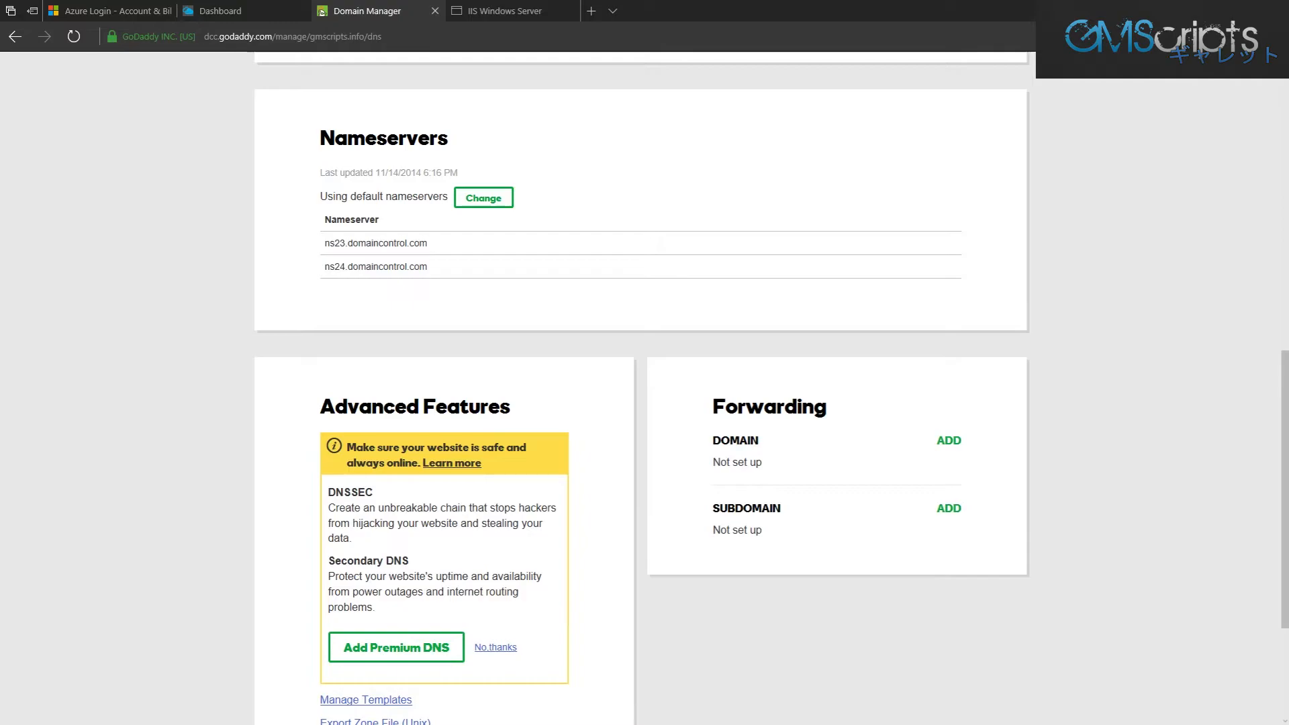
# Copy ns24.domaincontrol.com from the default nameservers, switch to Custom again and paste it as the second nameserver
pyautogui.moveTo(427, 266); pyautogui.dragTo(325, 266)
pyautogui.hotkey('ctrl', 'c')
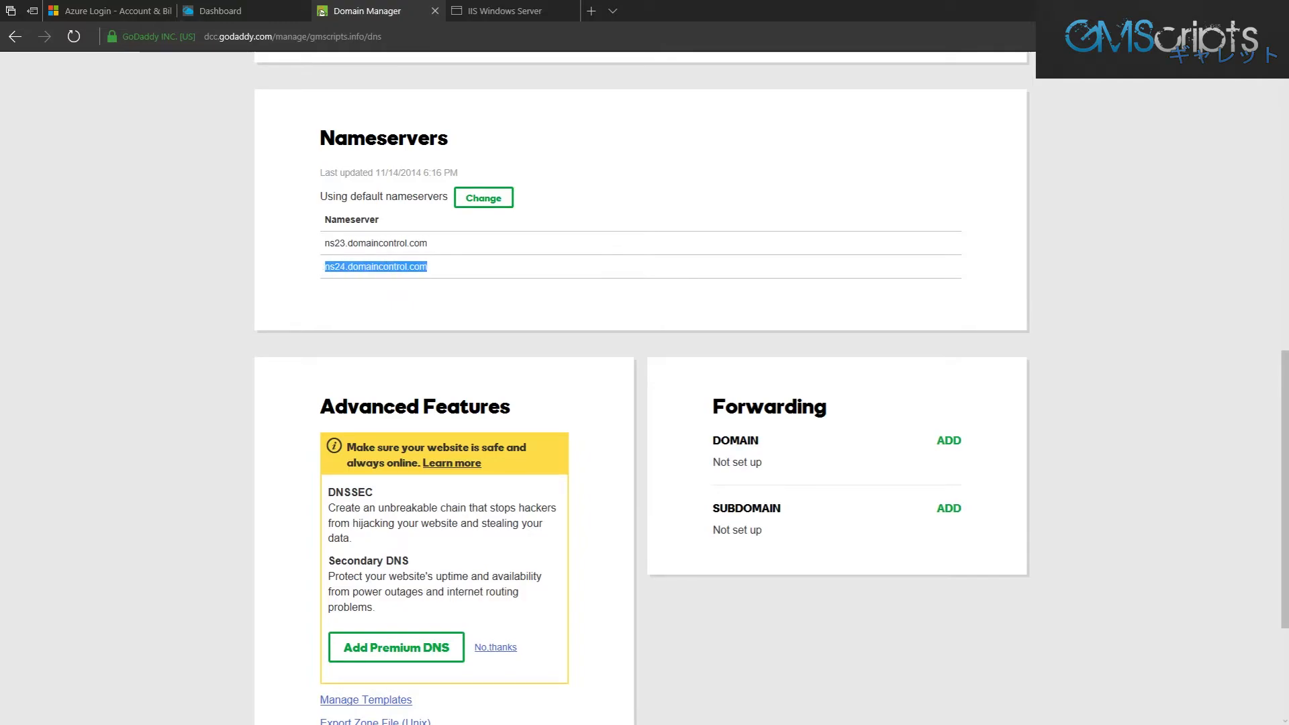
pyautogui.click(484, 197)
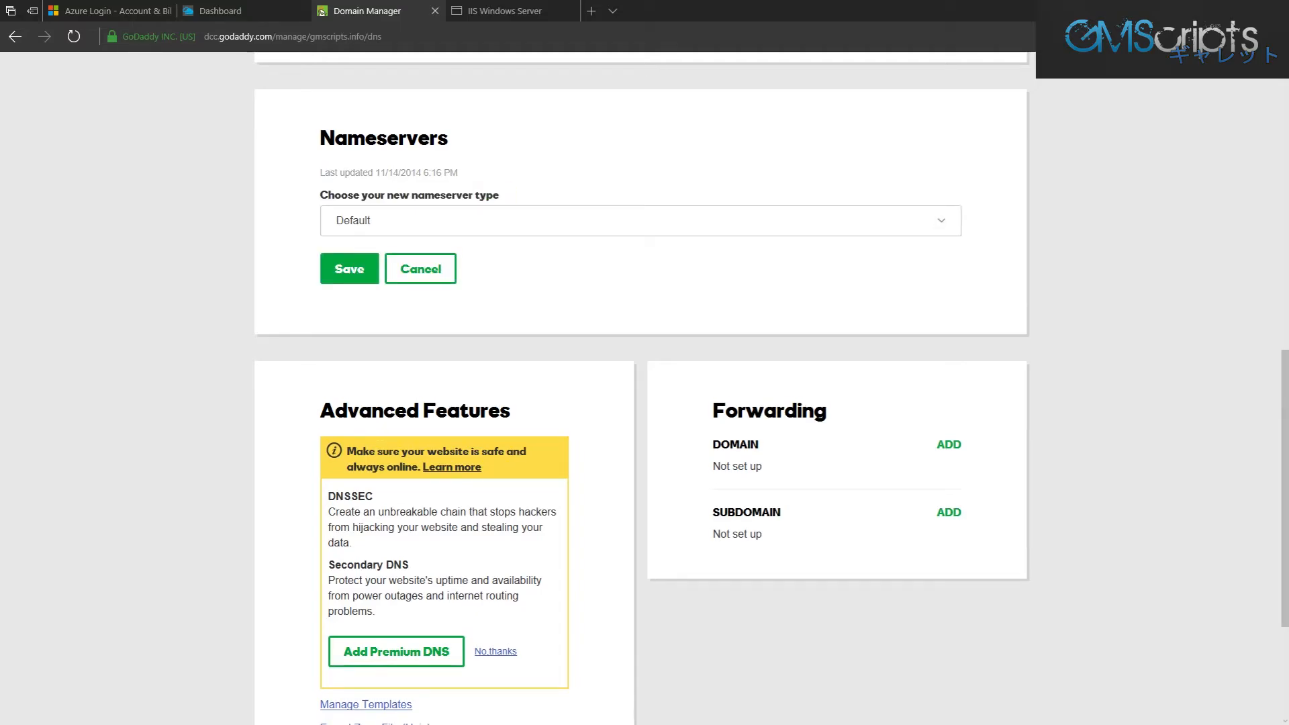
pyautogui.click(483, 221)
pyautogui.click(430, 234)
pyautogui.click(430, 336)
pyautogui.hotkey('ctrl', 'v')
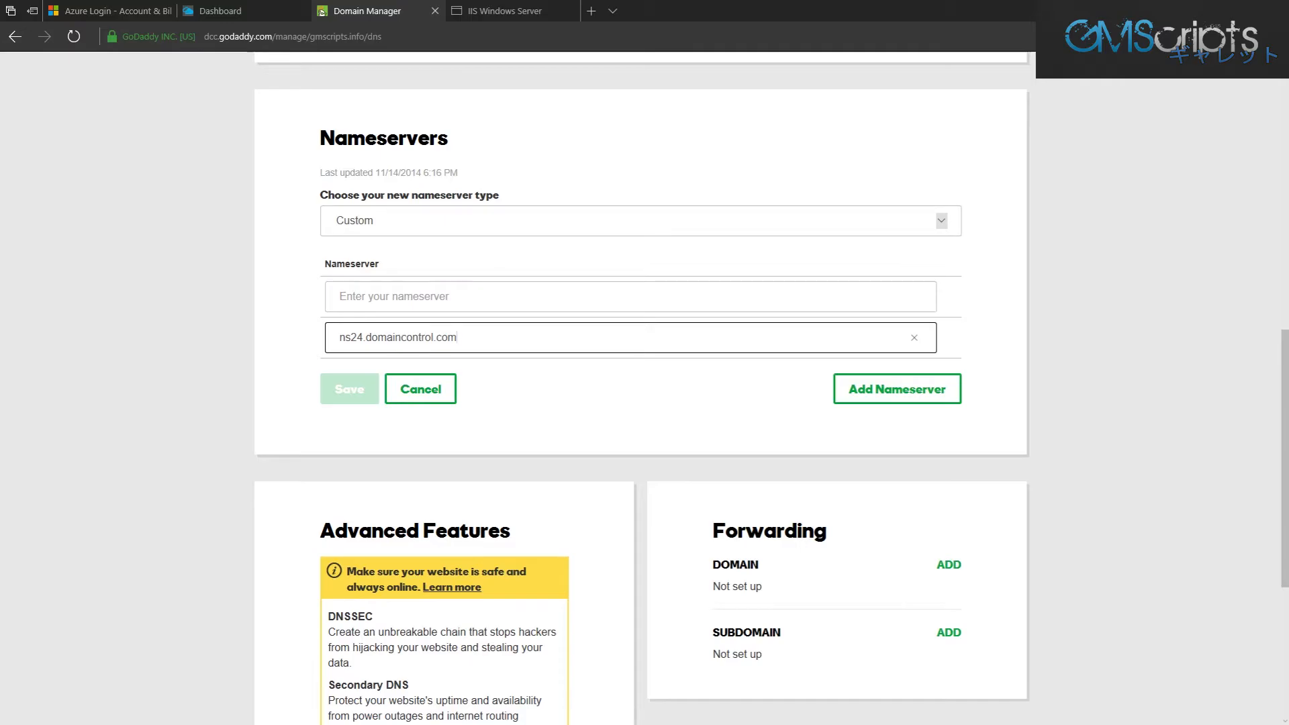
# Try to save ns1.gmscripts.info as the first custom nameserver above ns24.domaincontrol.com, then cancel the change
pyautogui.scroll(-5, 642, 390)
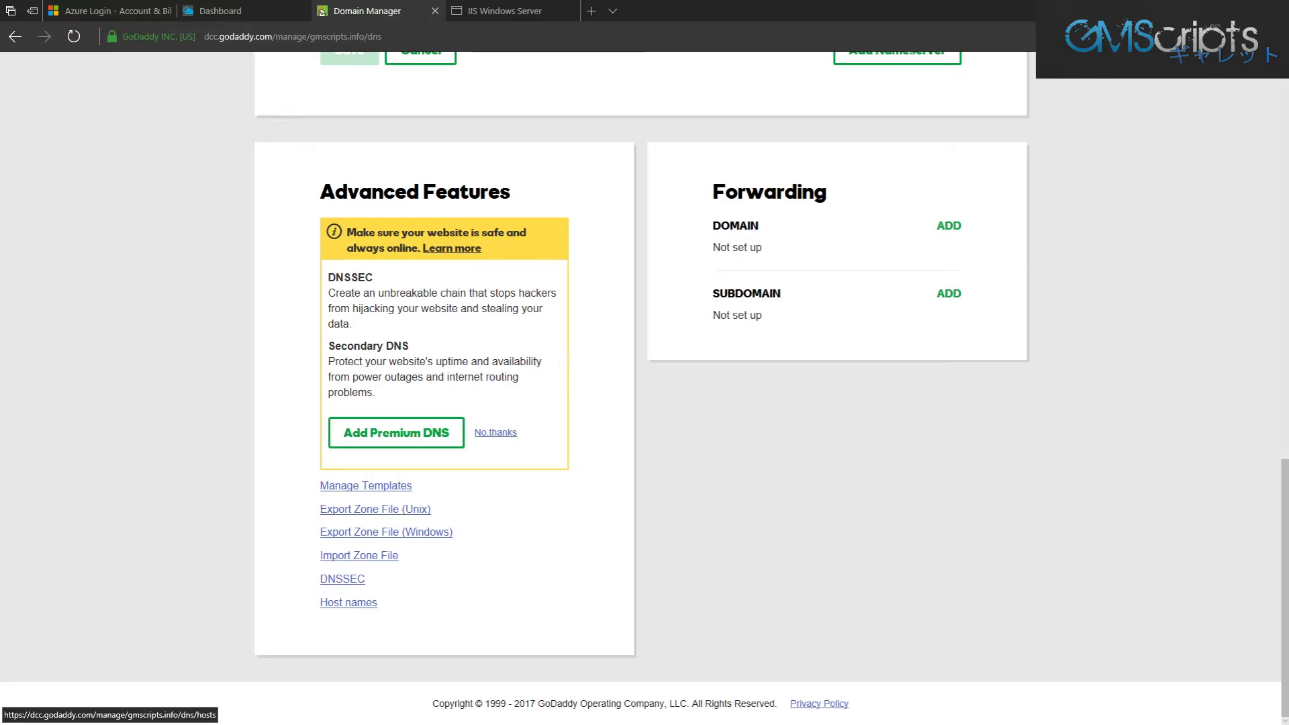
pyautogui.scroll(4, 641, 363)
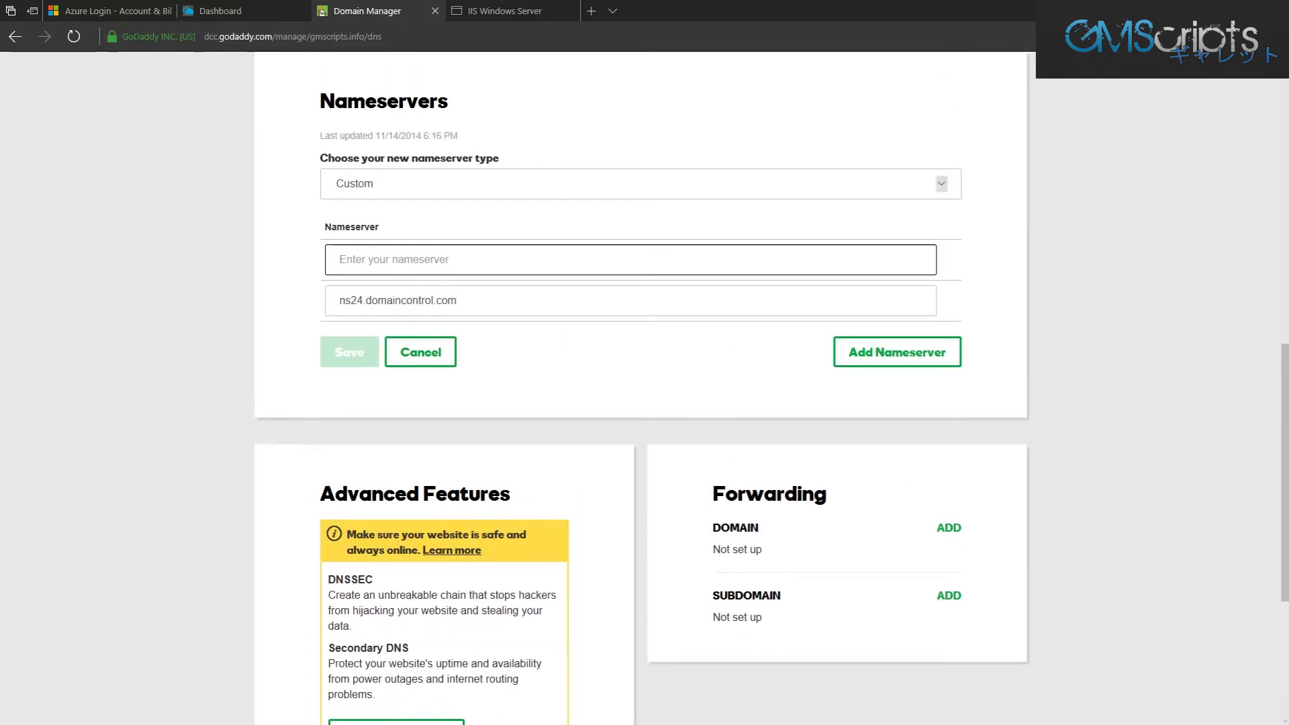
pyautogui.write('ns1.gmsc')
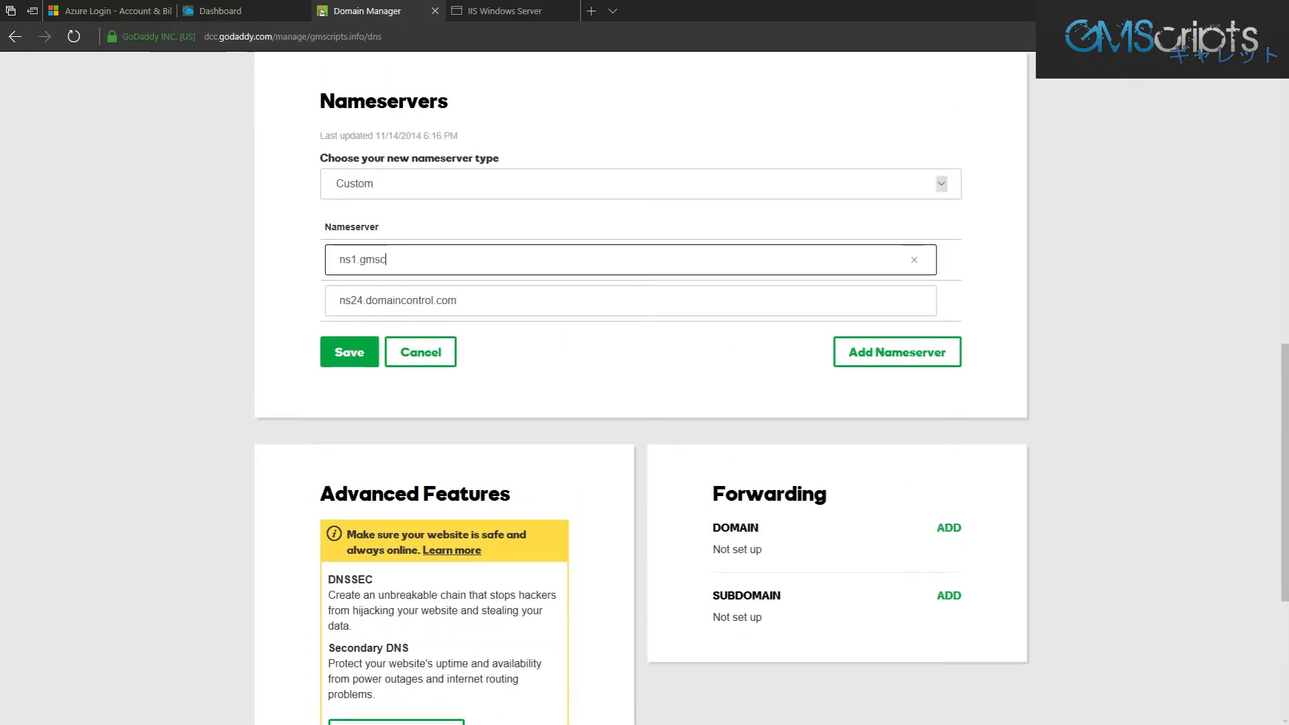
pyautogui.write('ripts.info')
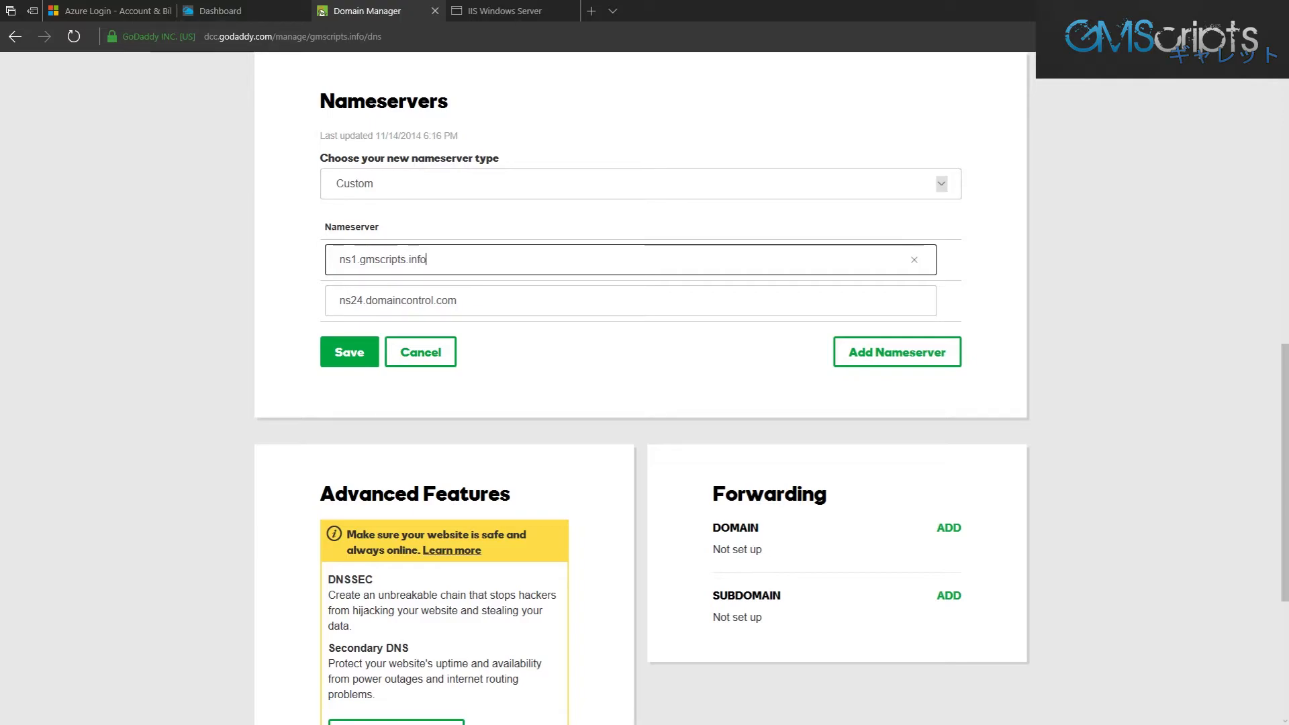
pyautogui.press('Return')
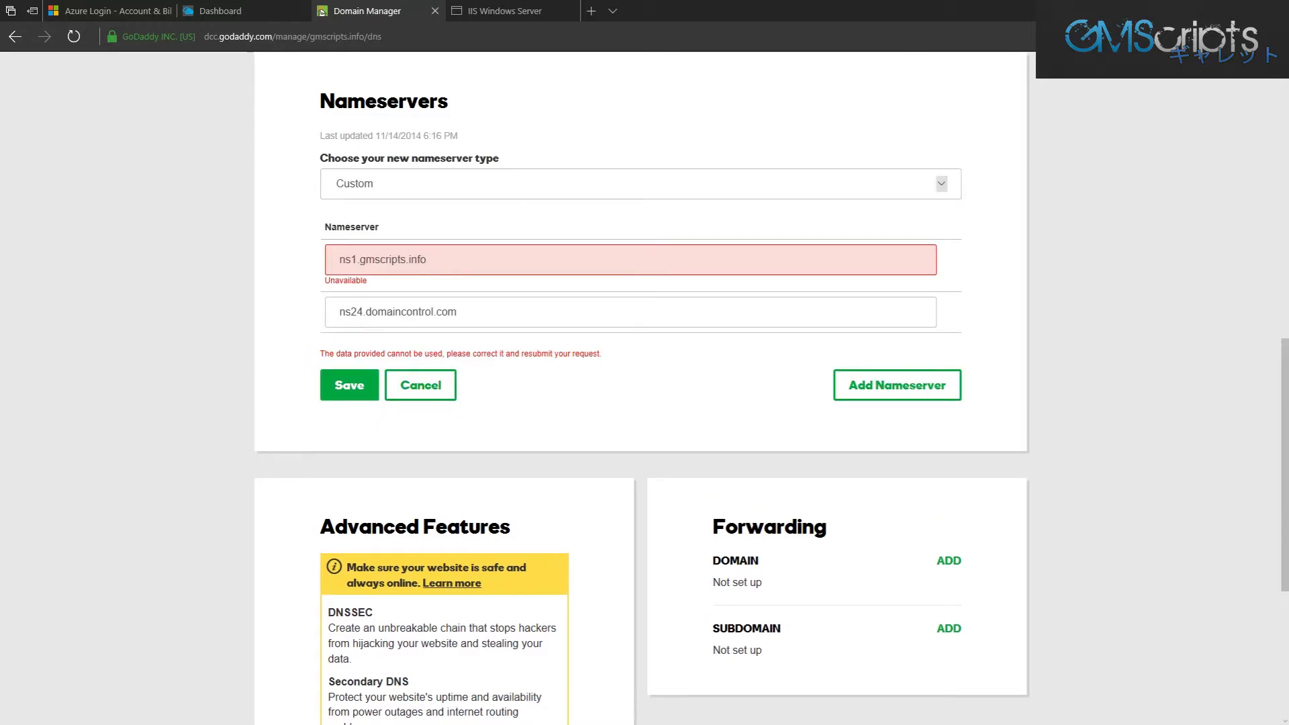
pyautogui.click(429, 260)
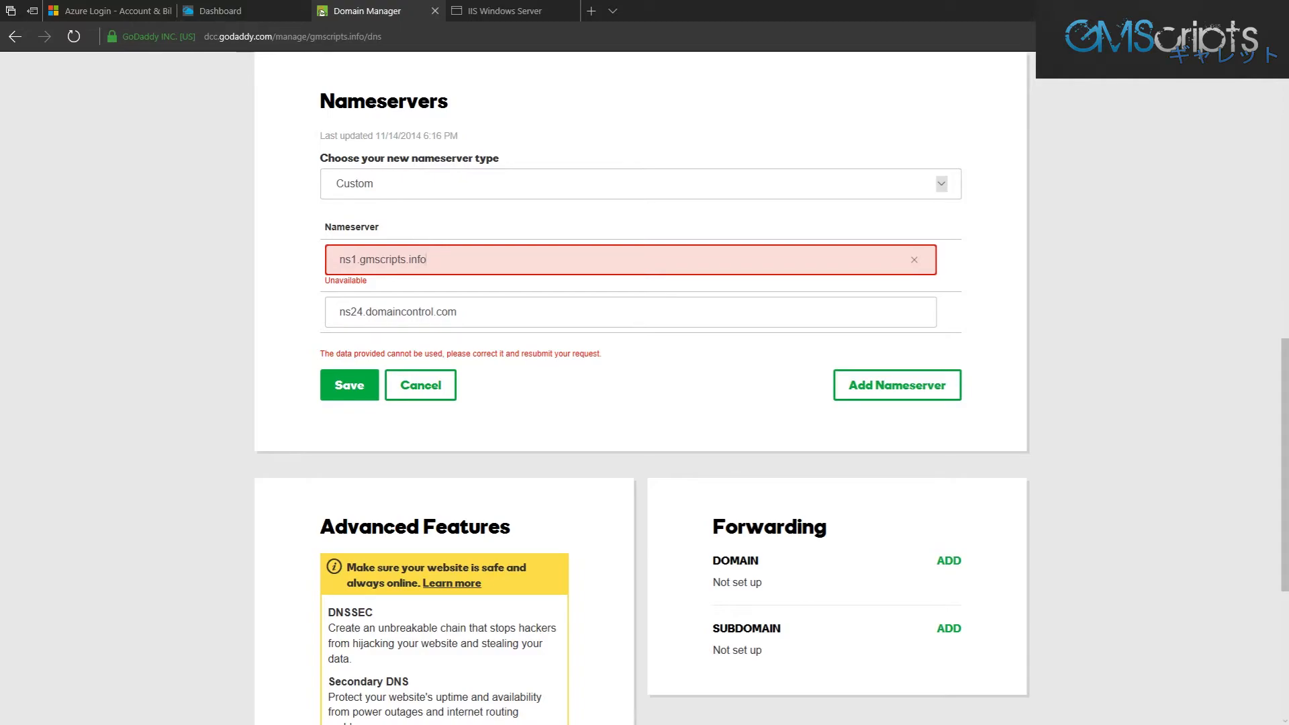
pyautogui.hotkey('ctrl', 'a')
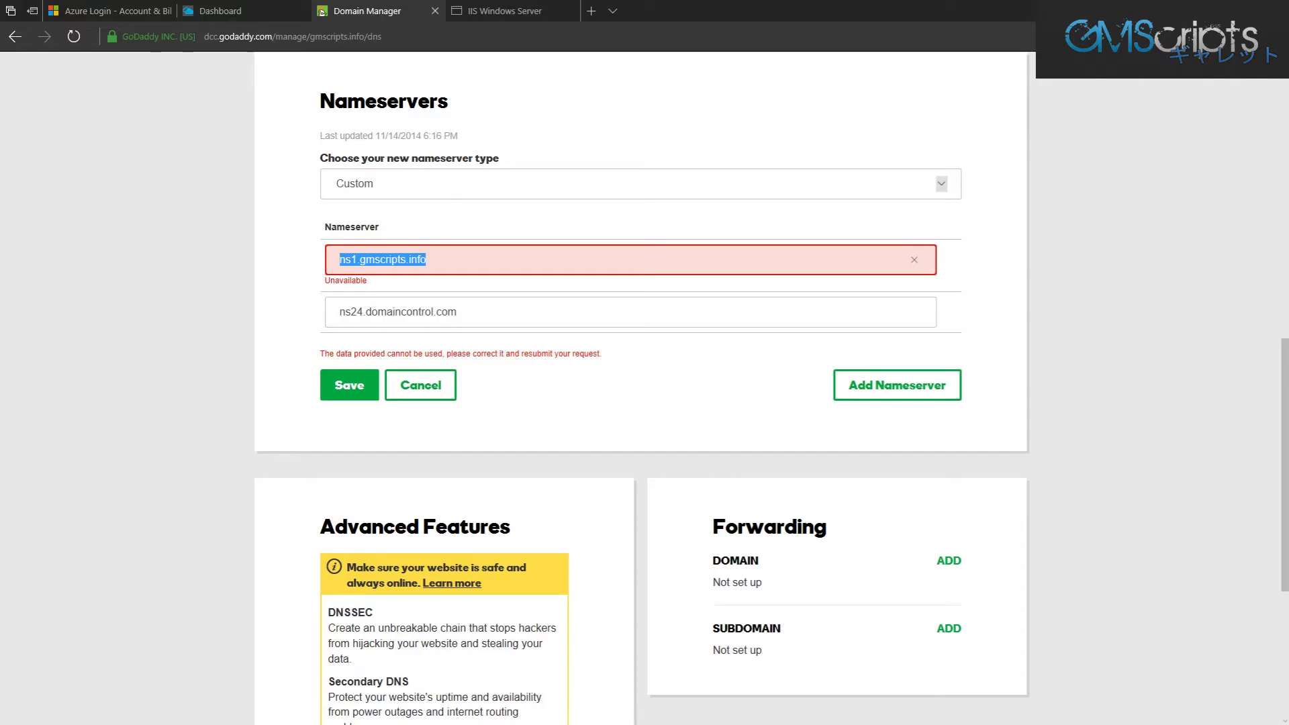
pyautogui.click(420, 385)
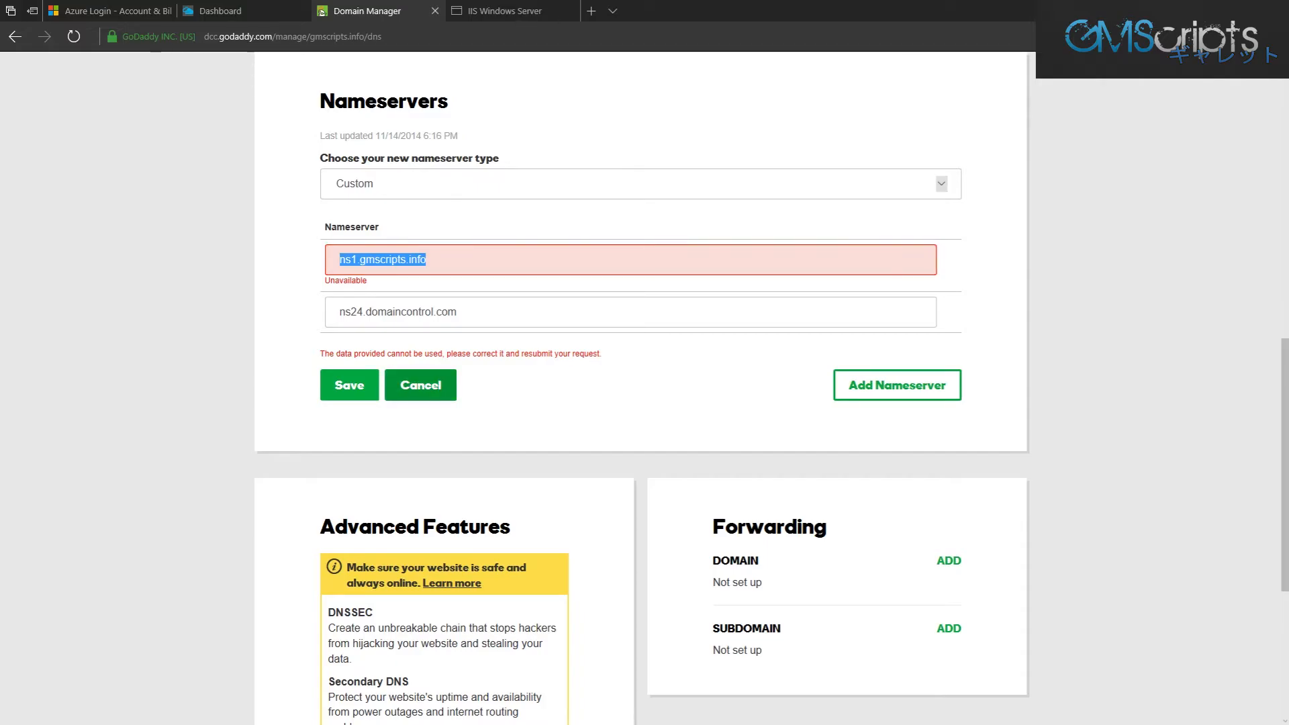
# Open the gmscripts.info host names page and inspect the ns1 entry's editing fields, including its option for an extra IP address
pyautogui.scroll(-3, 420, 385)
pyautogui.click(349, 602)
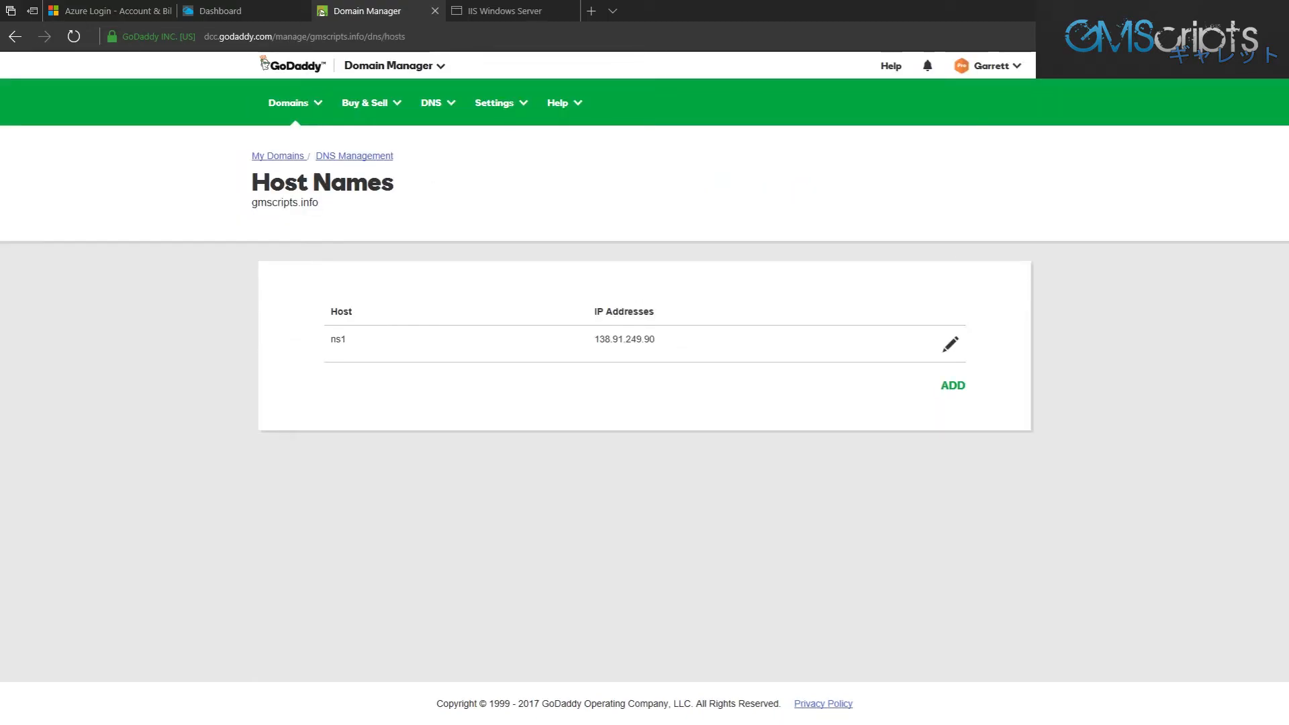
pyautogui.click(951, 344)
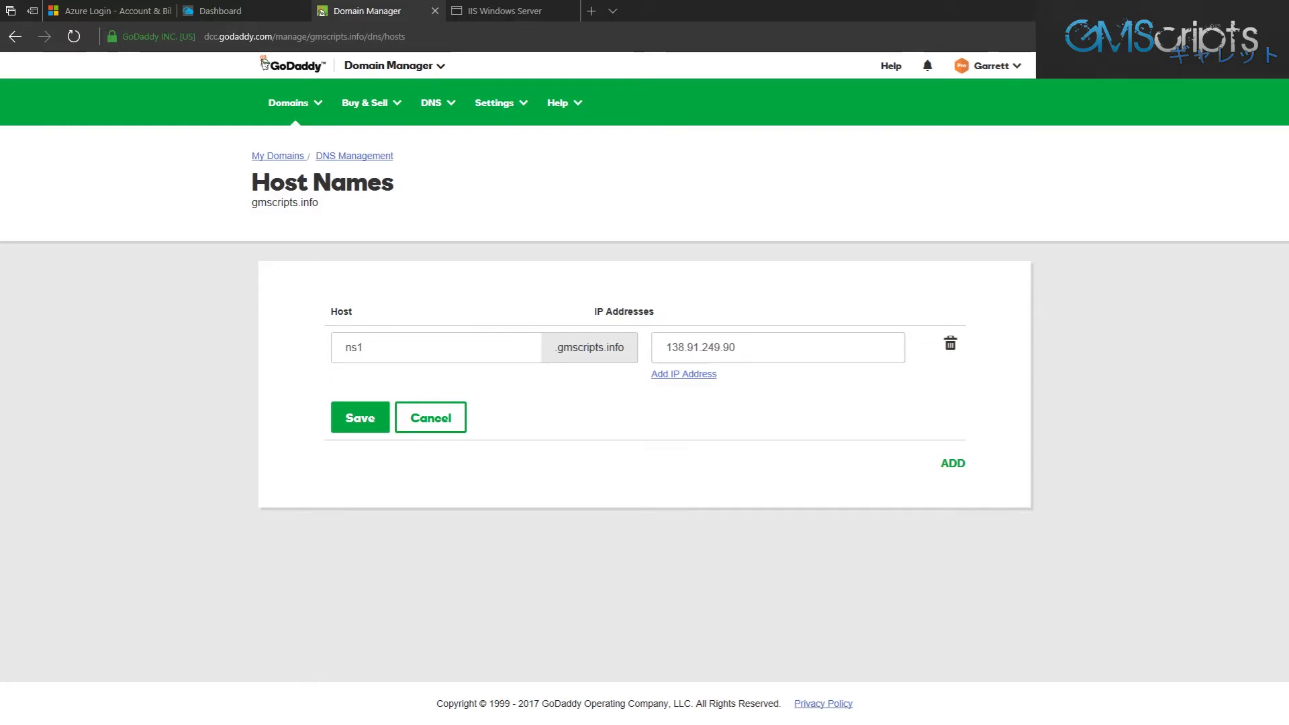
pyautogui.click(684, 374)
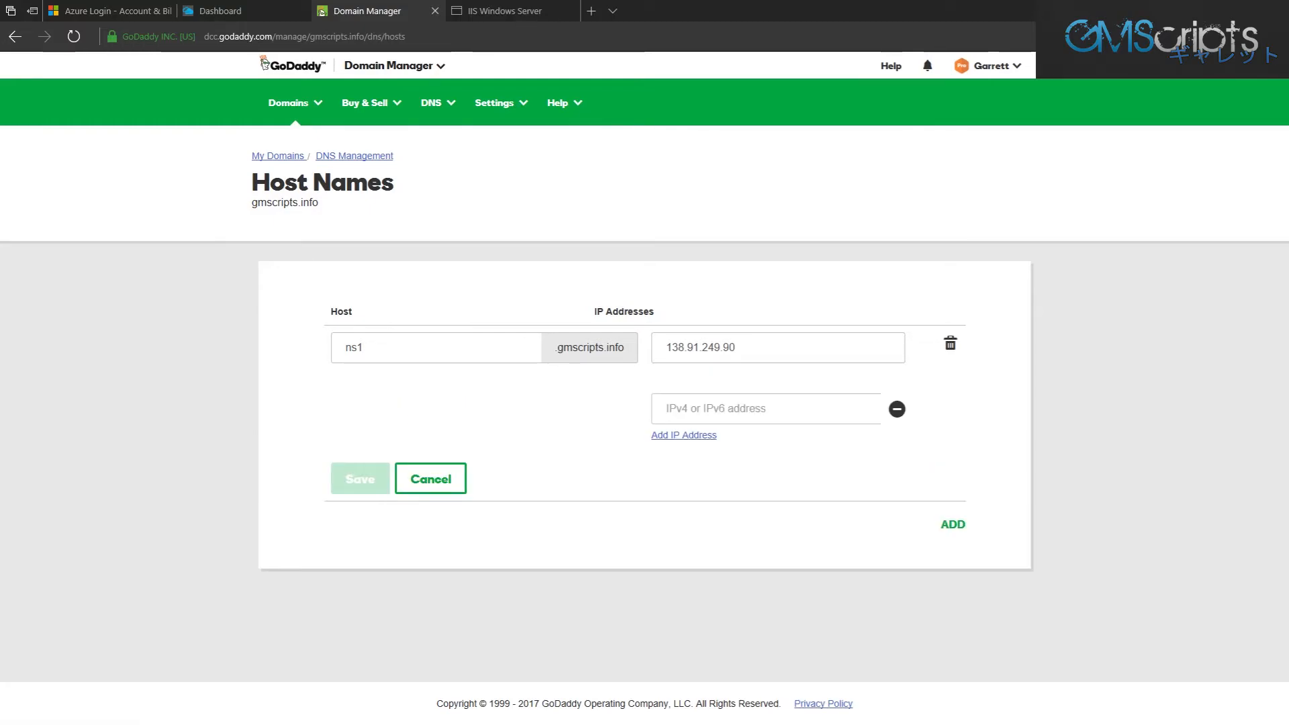
pyautogui.click(897, 410)
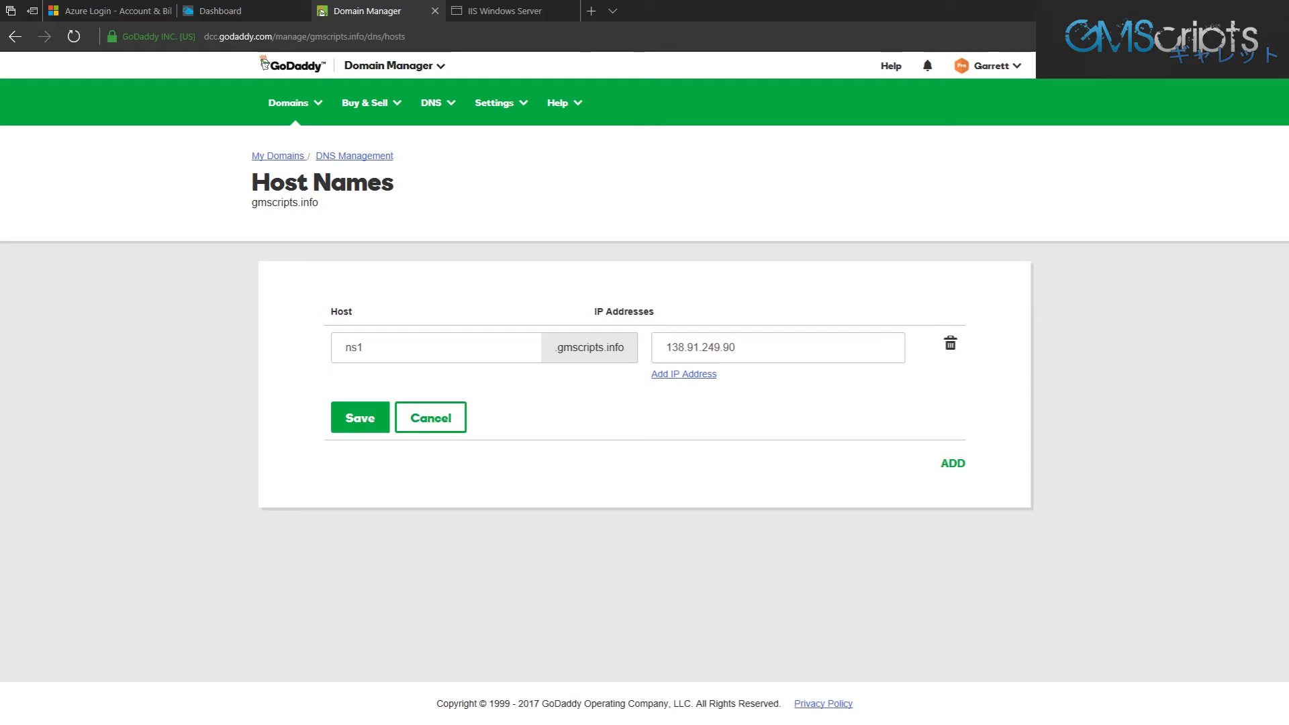
# Add and save a second host name ns2 for gmscripts.info with the IP address 138.91.249.90
pyautogui.click(952, 463)
pyautogui.click(436, 385)
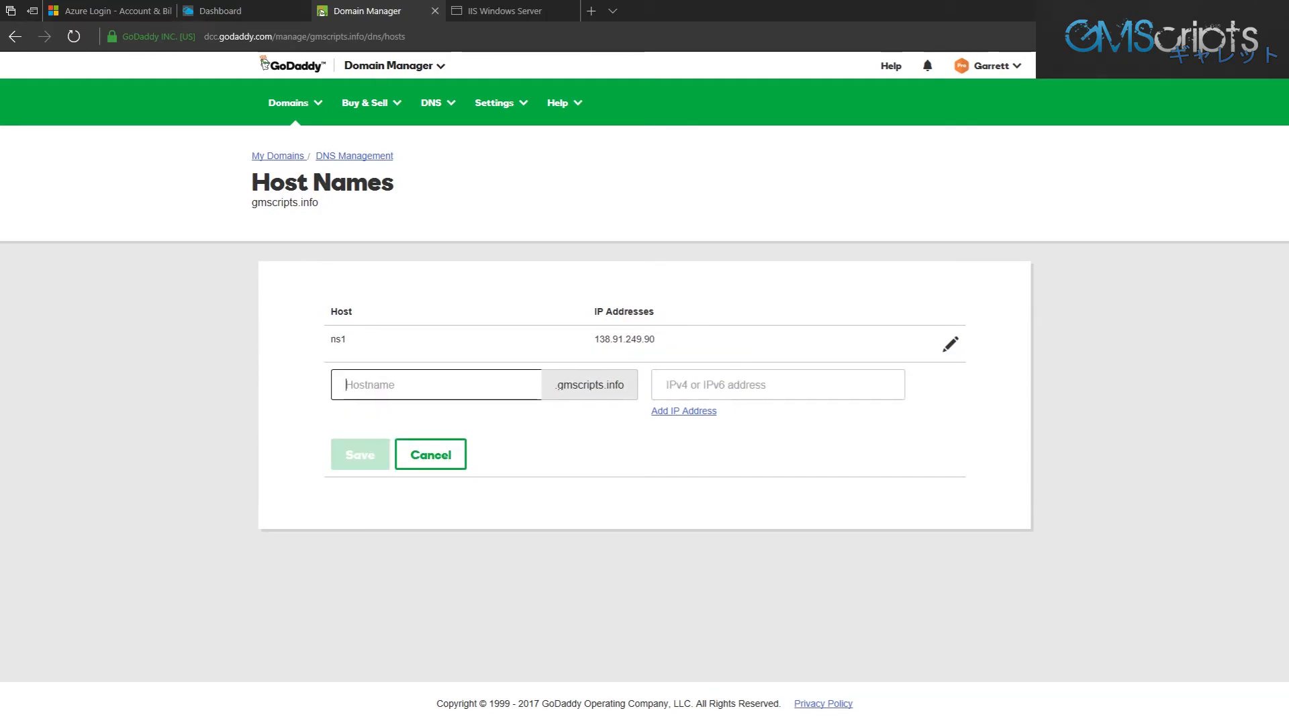
pyautogui.write('ns2.g')
pyautogui.press('BackSpace')
pyautogui.press('Tab')
pyautogui.hotkey('shift', 'Tab')
pyautogui.press('Right')
pyautogui.press('BackSpace')
pyautogui.press('Tab')
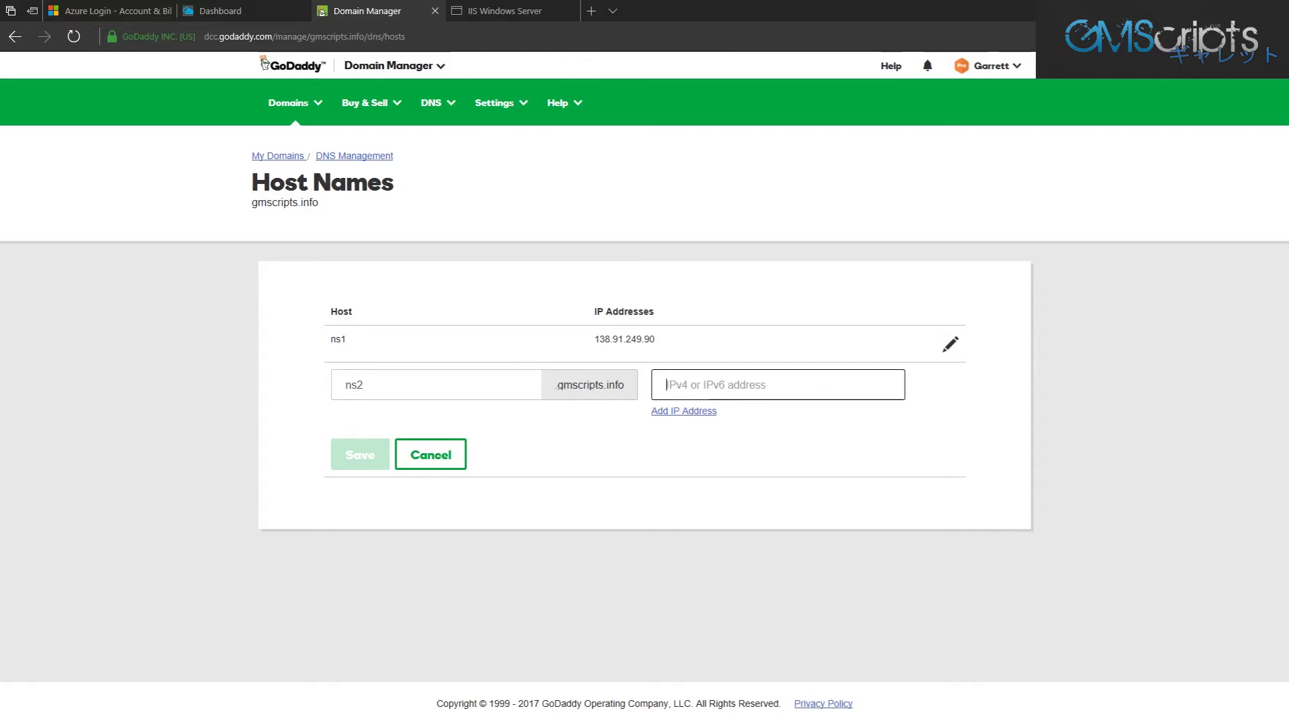
pyautogui.write('138.9')
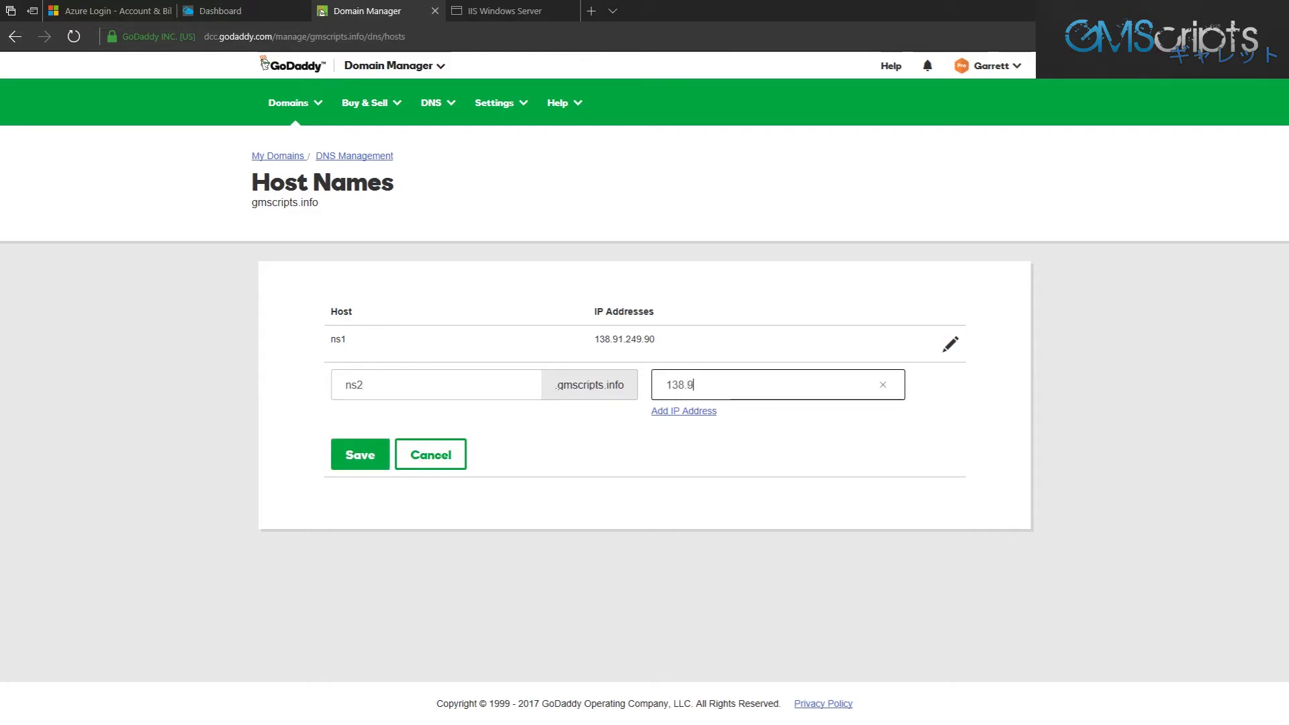
pyautogui.write('1.249.90')
pyautogui.press('Return')
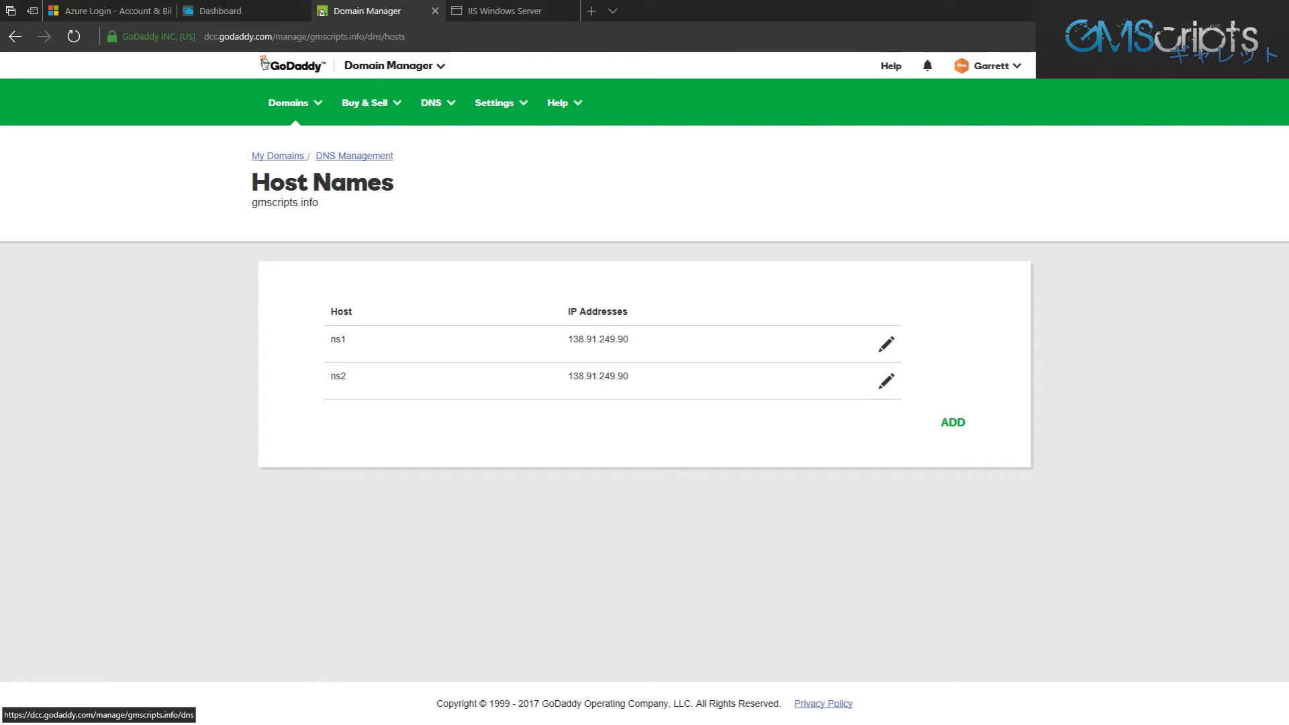
# Switch to the 2016AzureDNS overview in the Azure portal and bring the PowerShell window with the nslookup queries in front of it
pyautogui.click(222, 11)
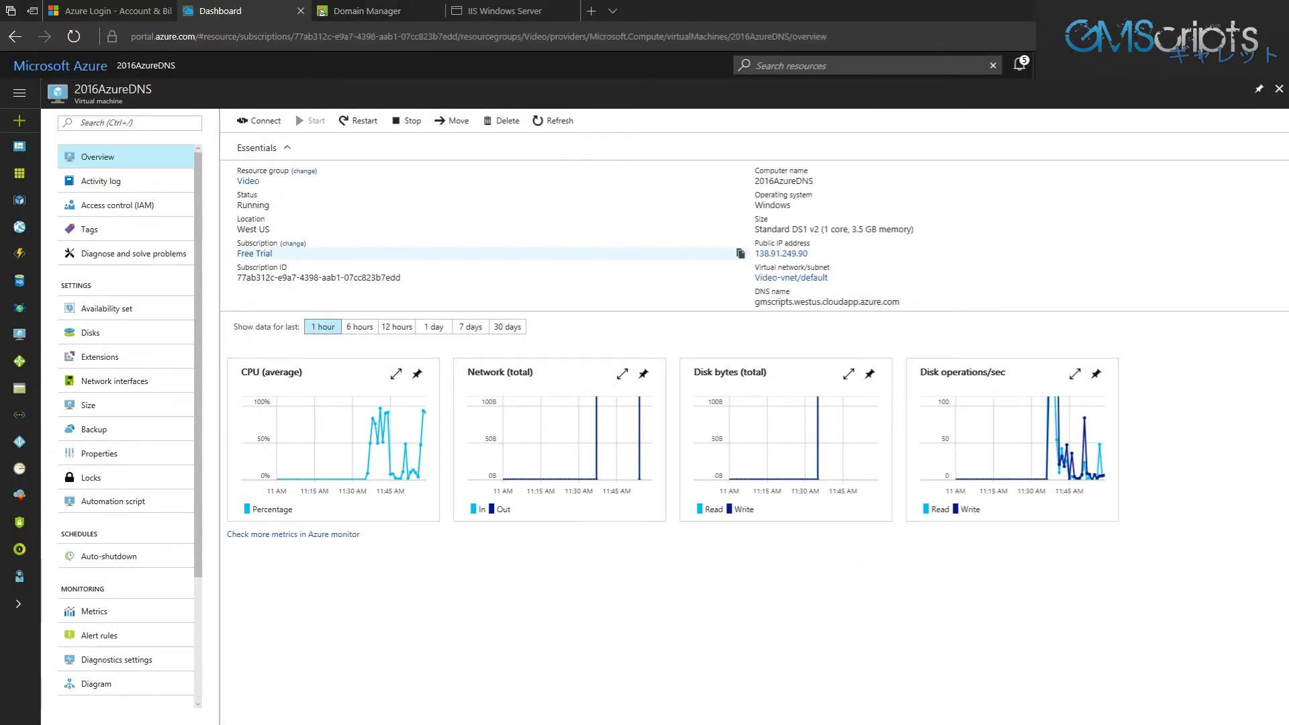
pyautogui.hotkey('alt', 'Tab')
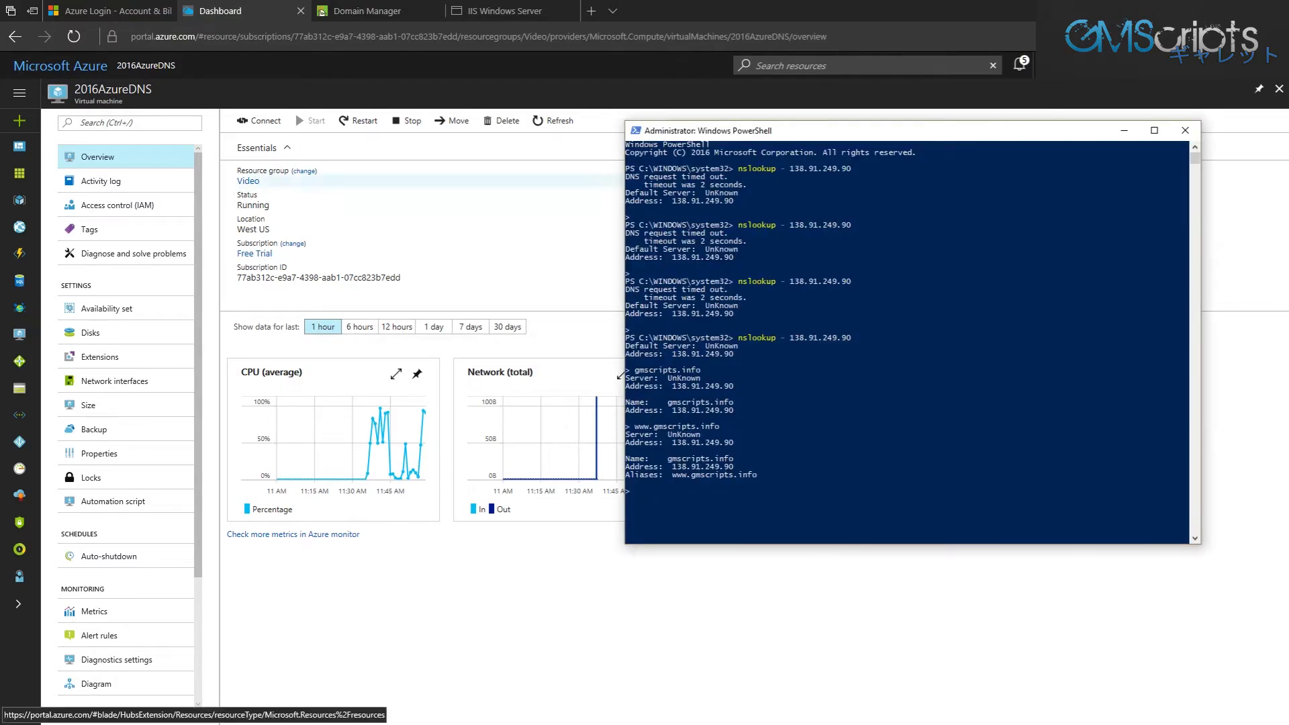
pyautogui.moveTo(912, 137); pyautogui.dragTo(975, 189)
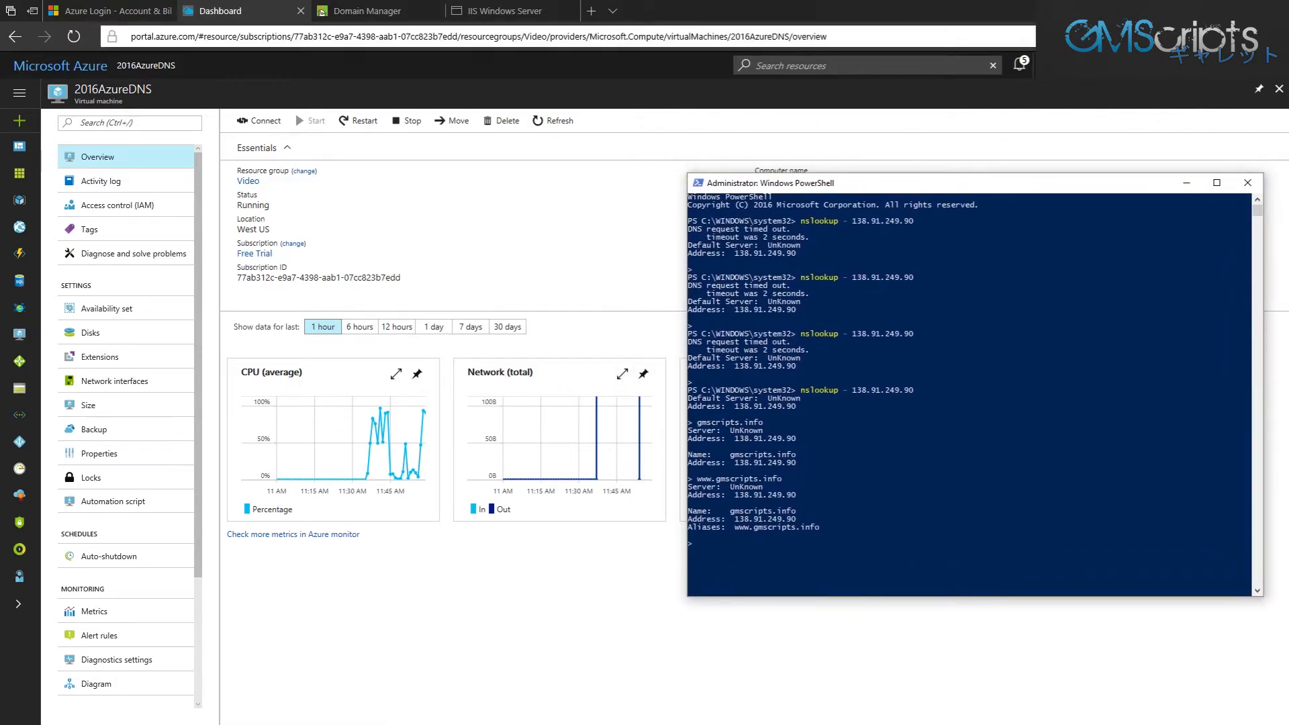
# Switch to the 2016AzureDNS remote desktop session and shrink its window so it sits beside the PowerShell window
pyautogui.hotkey('alt', 'Tab')
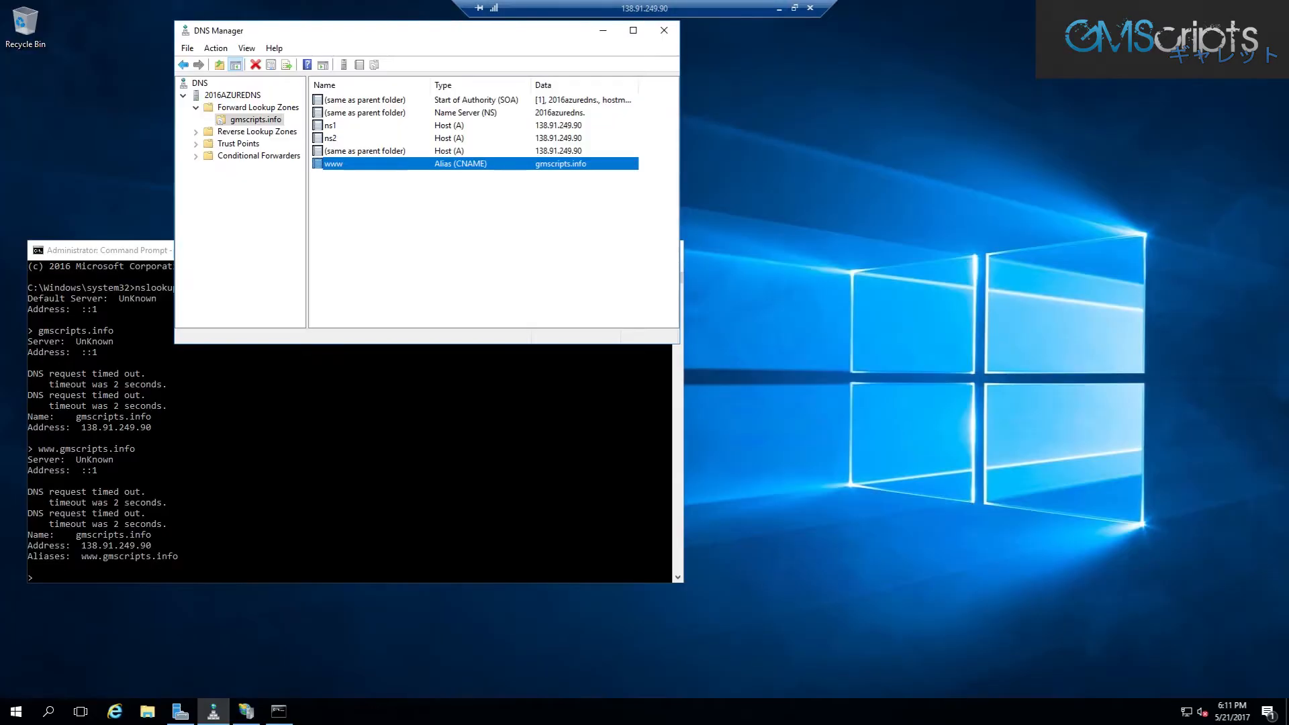
pyautogui.click(806, 6)
pyautogui.moveTo(604, 211); pyautogui.dragTo(209, 63)
# Start a new CNAME alias named haha in the gmscripts.info forward lookup zone
pyautogui.rightClick(386, 275)
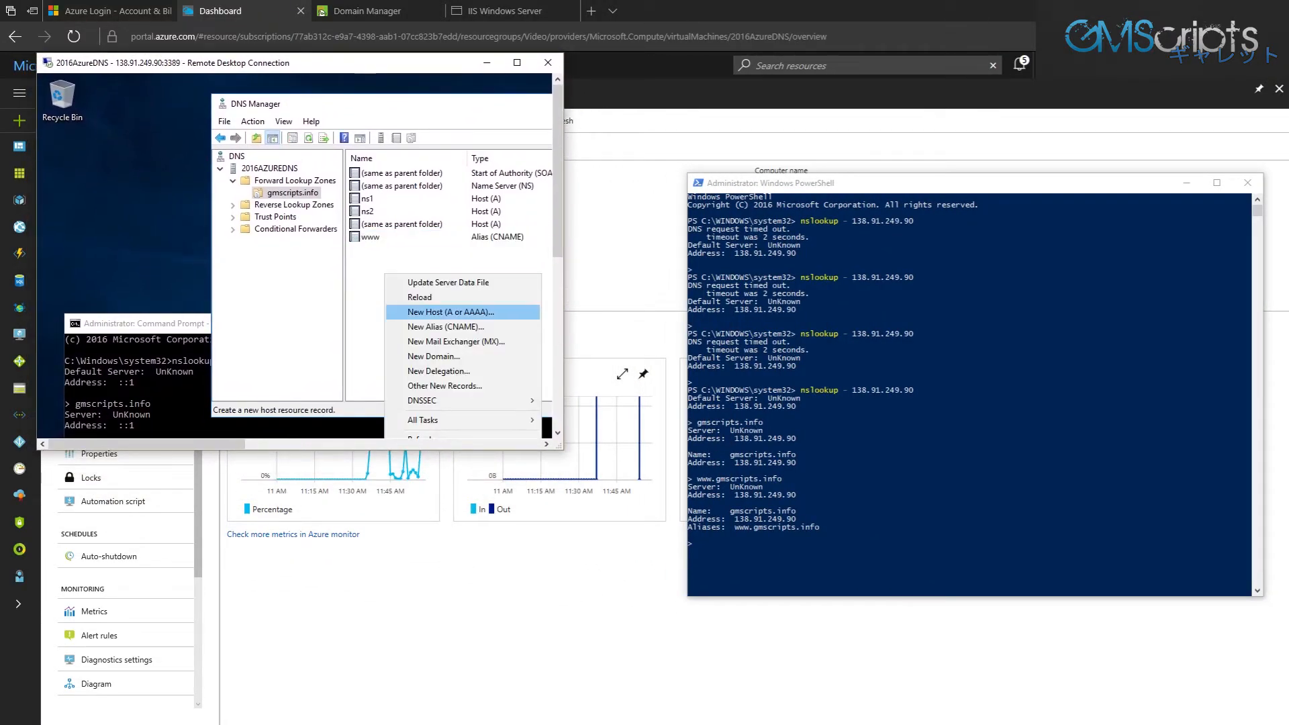
pyautogui.click(446, 327)
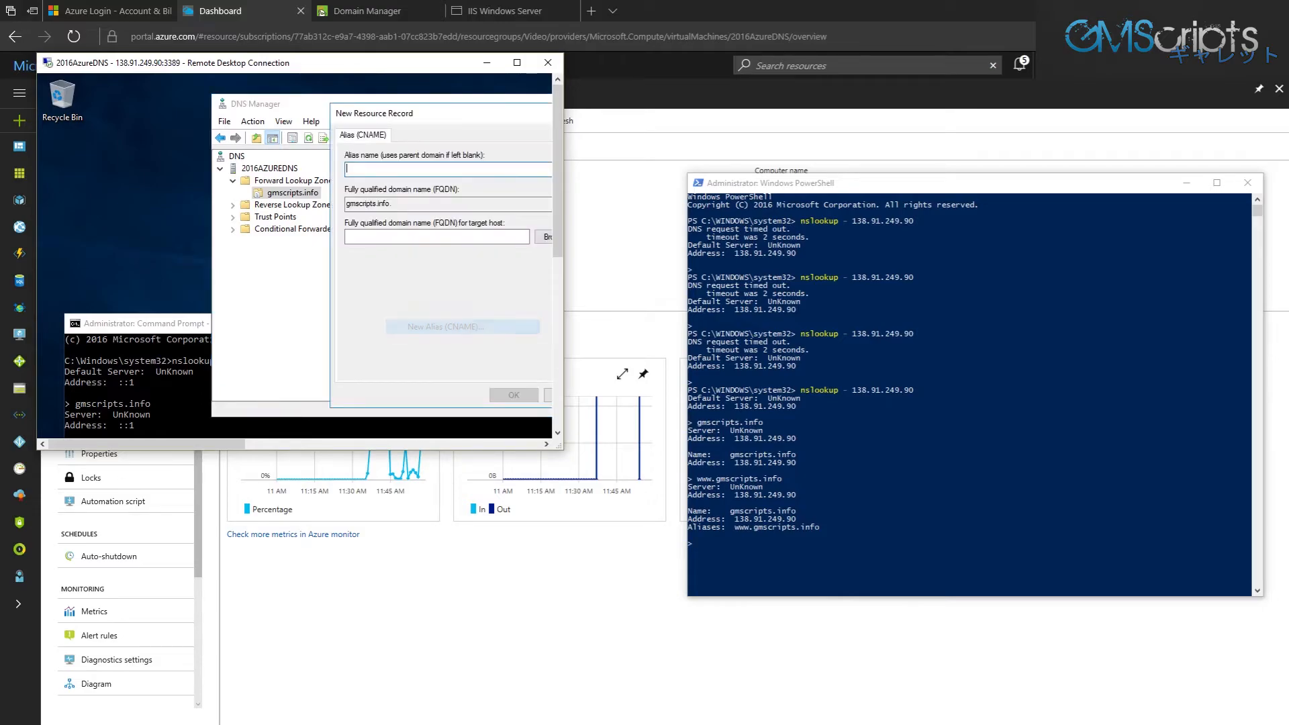
pyautogui.write('ns')
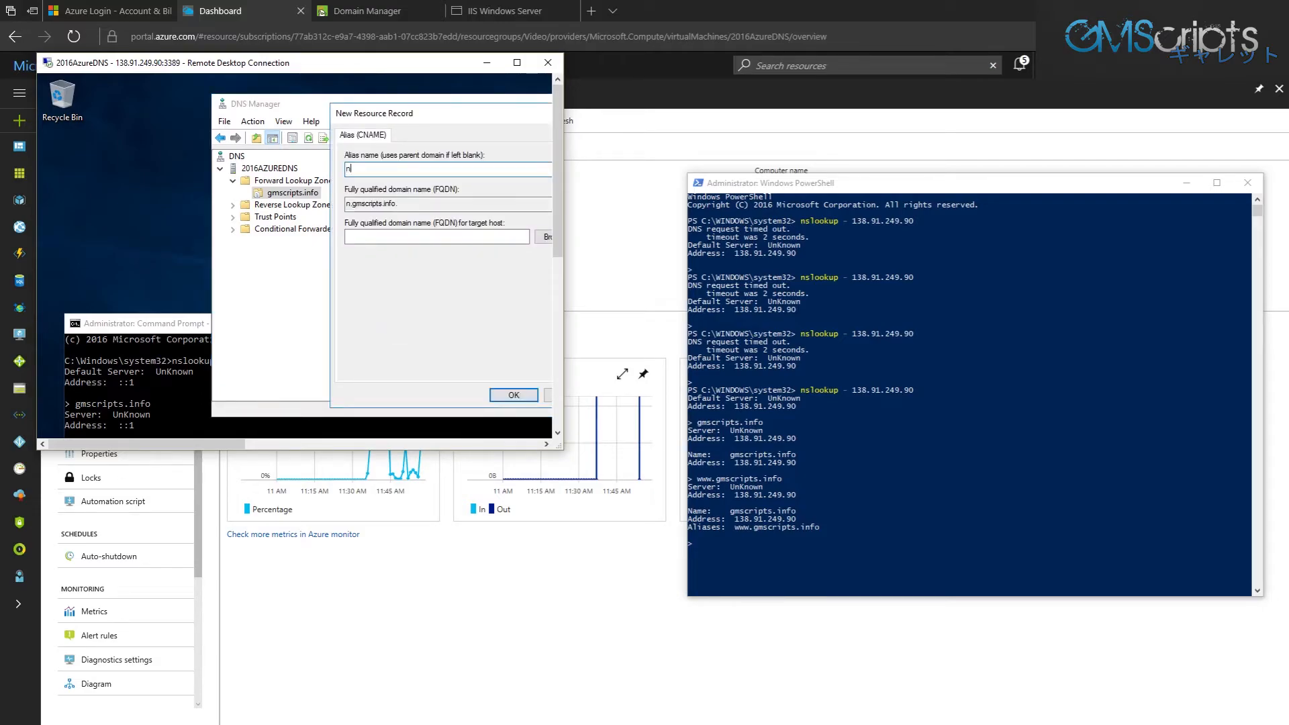
pyautogui.press('BackSpace')
pyautogui.press('BackSpace')
pyautogui.write('haha')
pyautogui.click(437, 237)
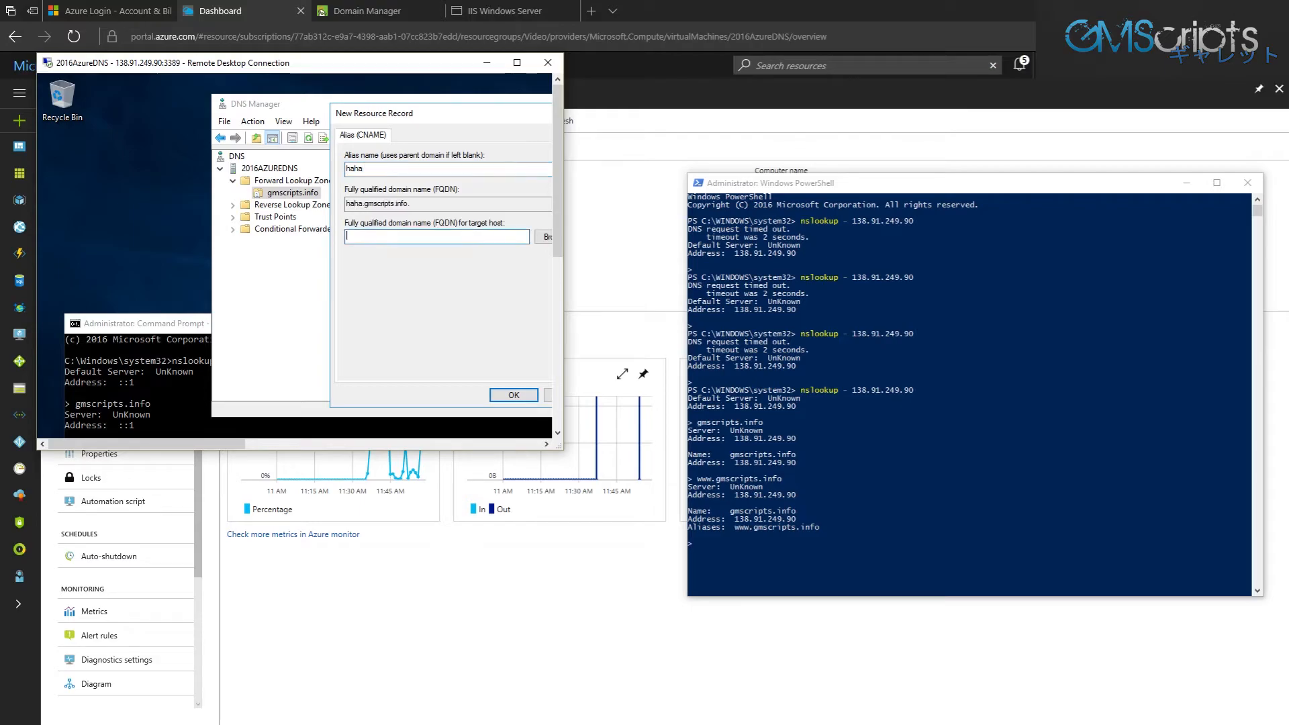
# Browse the gmscripts.info zone for the alias's target host, choose the (same as parent folder) host record and create the alias
pyautogui.write('gmscripts.info')
pyautogui.moveTo(439, 114); pyautogui.dragTo(224, 109)
pyautogui.click(343, 232)
pyautogui.doubleClick(165, 216)
pyautogui.doubleClick(161, 216)
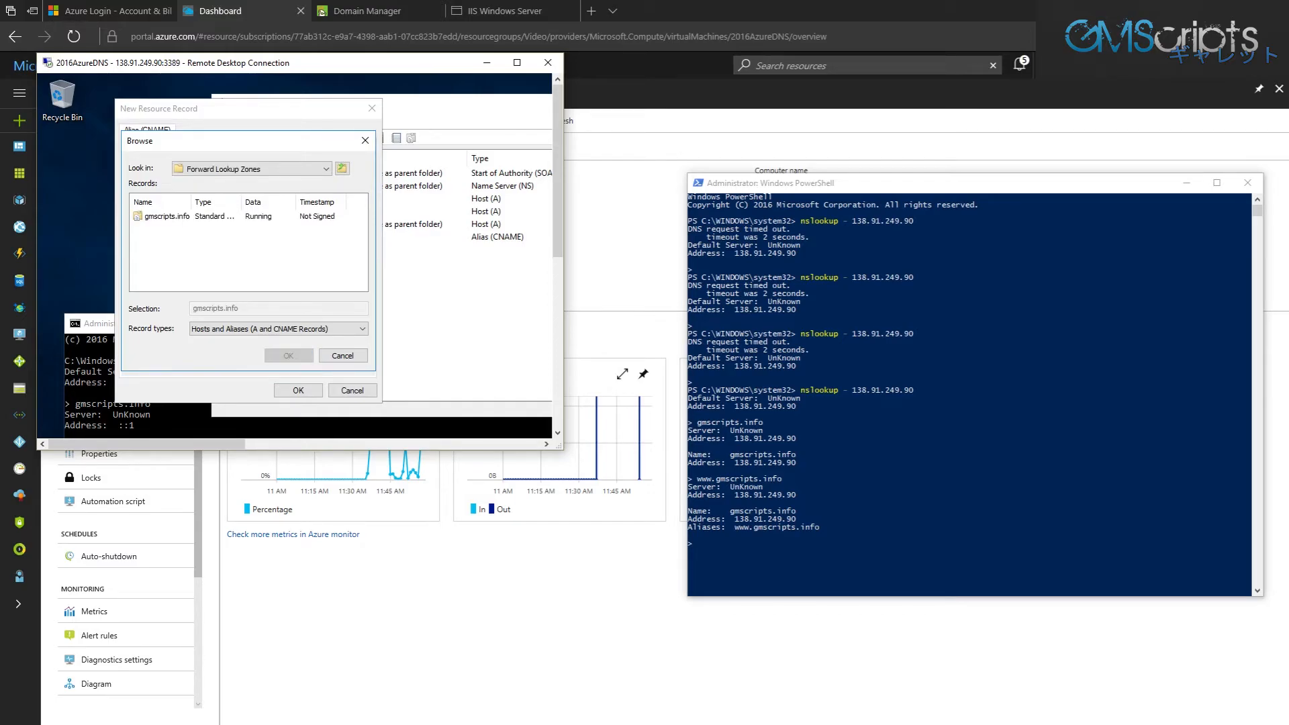
pyautogui.doubleClick(162, 216)
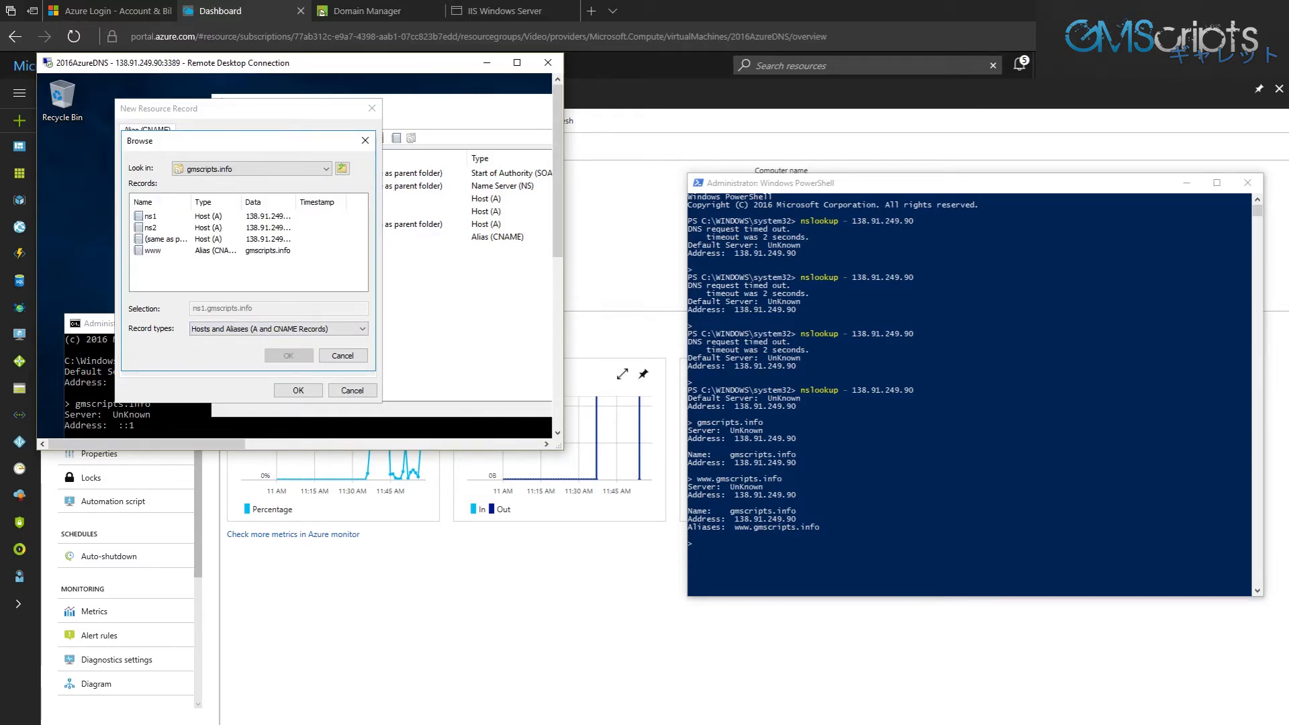
pyautogui.moveTo(191, 202); pyautogui.dragTo(257, 202)
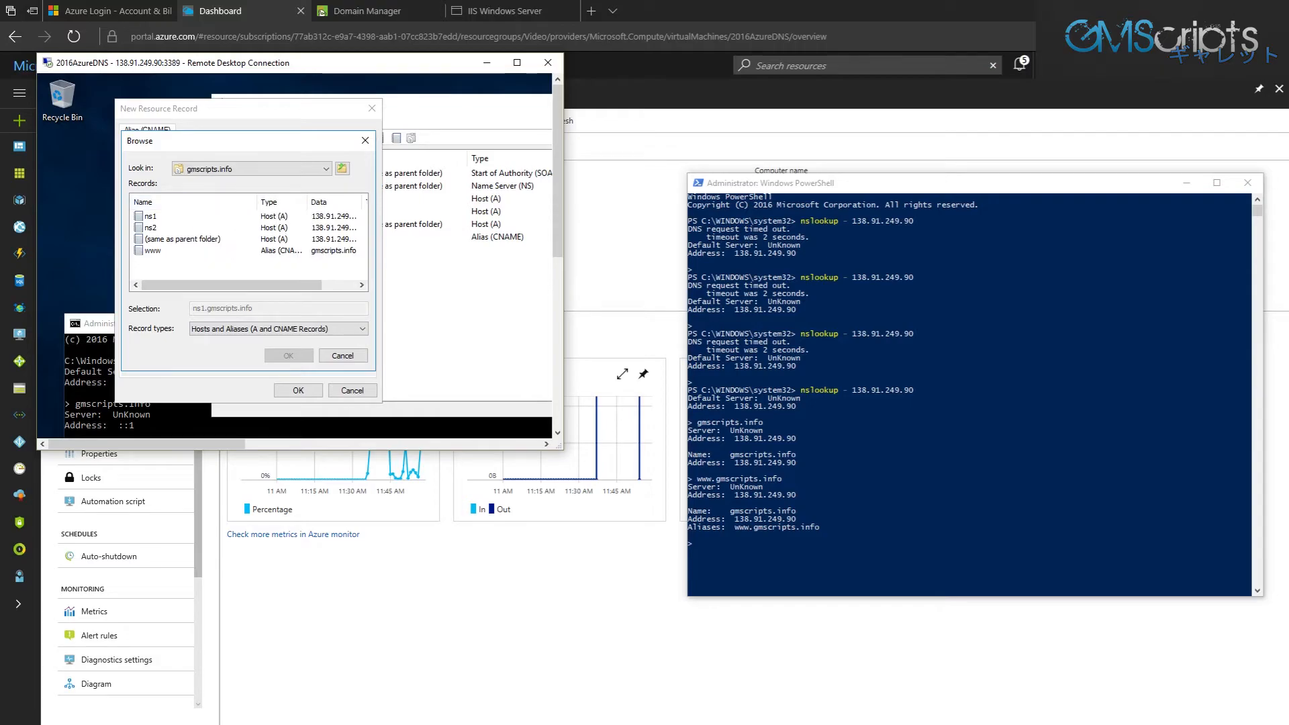
pyautogui.click(182, 238)
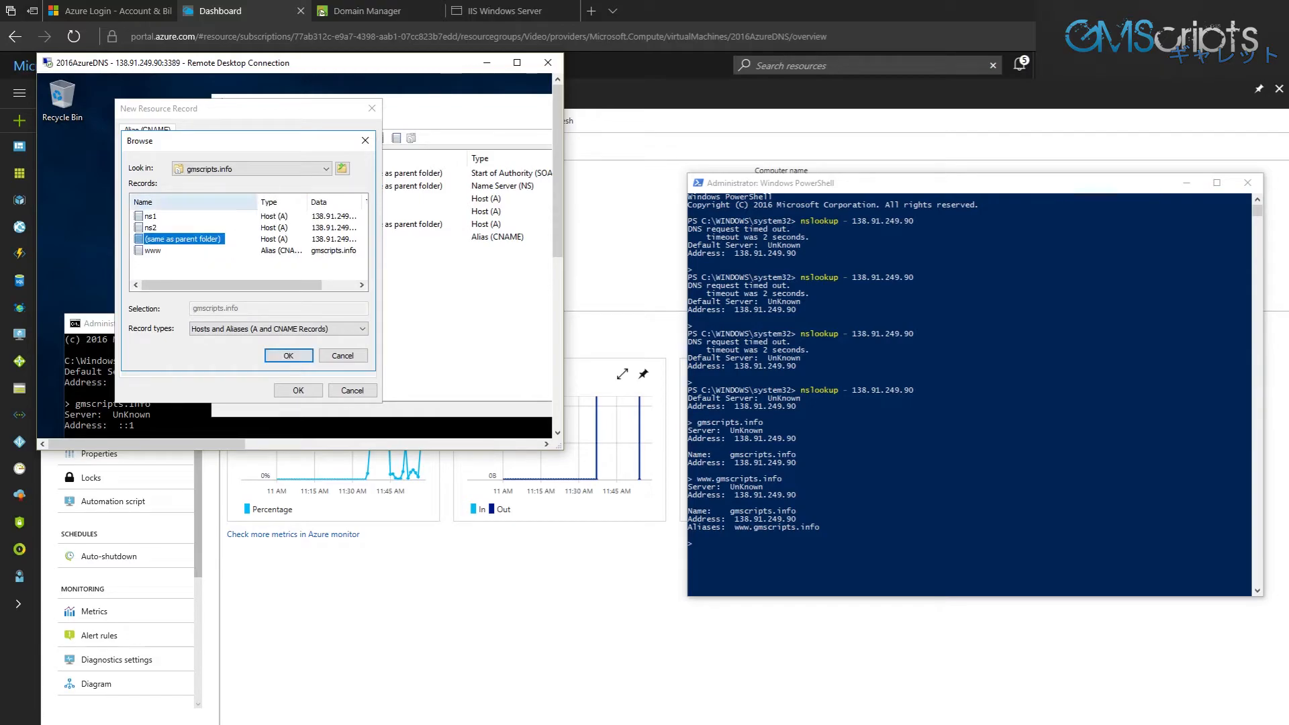
pyautogui.moveTo(257, 202); pyautogui.dragTo(216, 202)
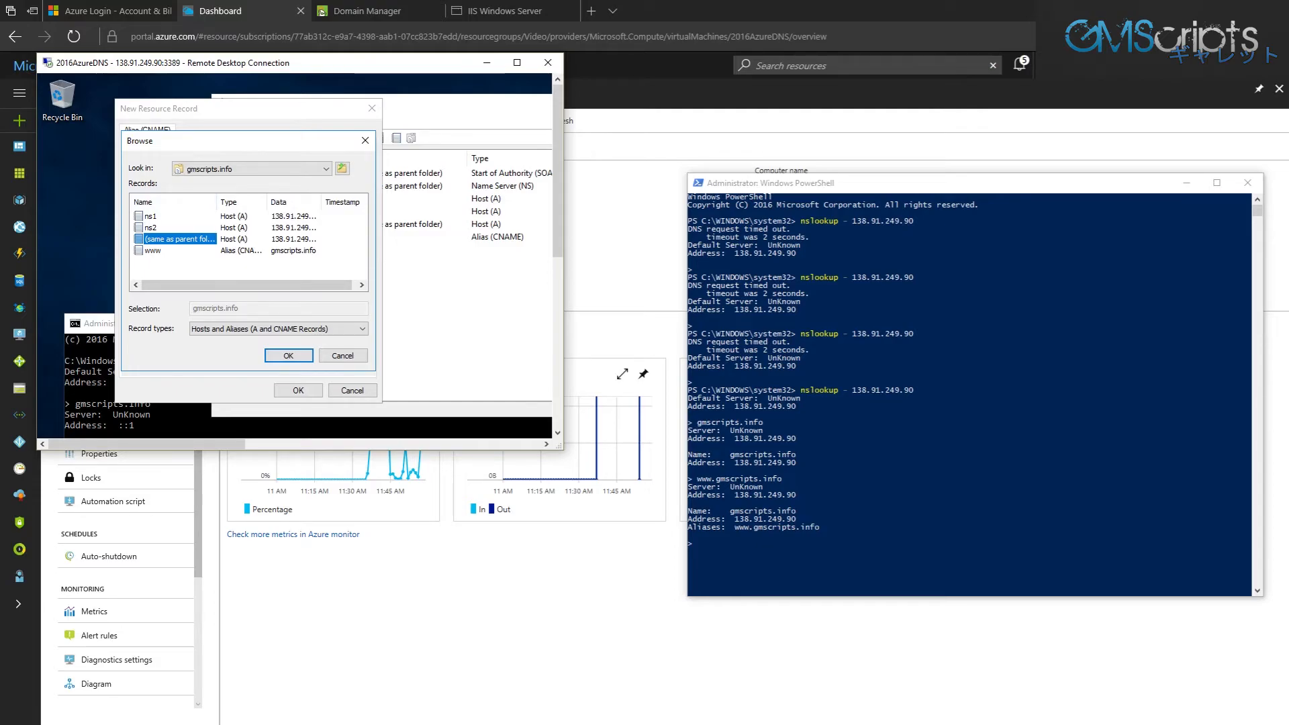
pyautogui.click(288, 355)
pyautogui.press('Return')
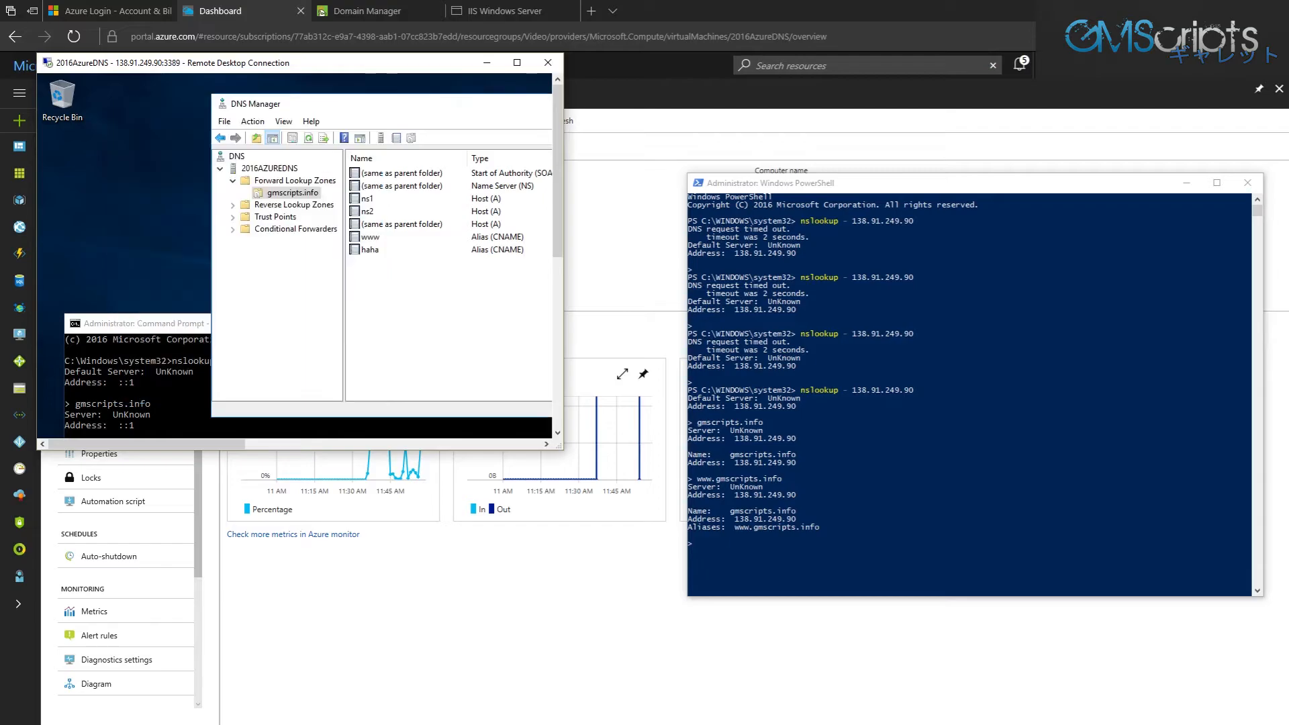
# Look up haha.gmscripts.info in the open nslookup session in PowerShell
pyautogui.click(954, 430)
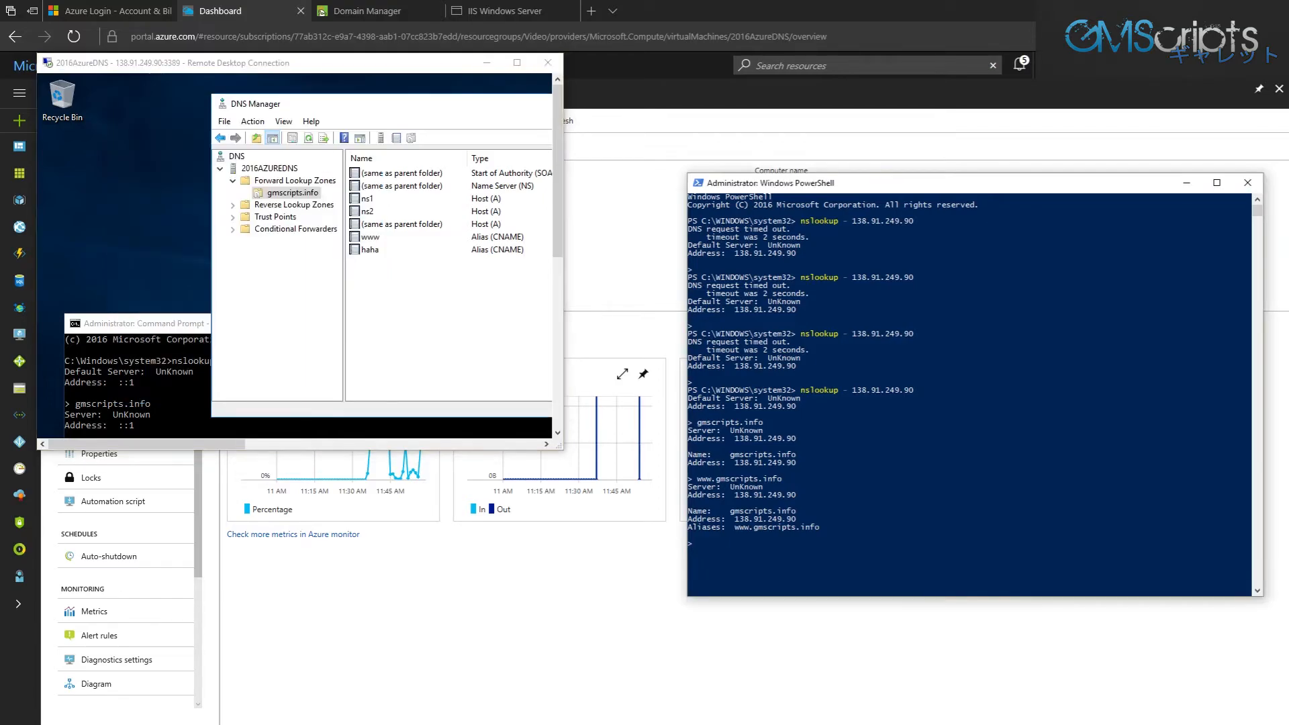
pyautogui.write('haha.gmscripts.info')
pyautogui.press('Return')
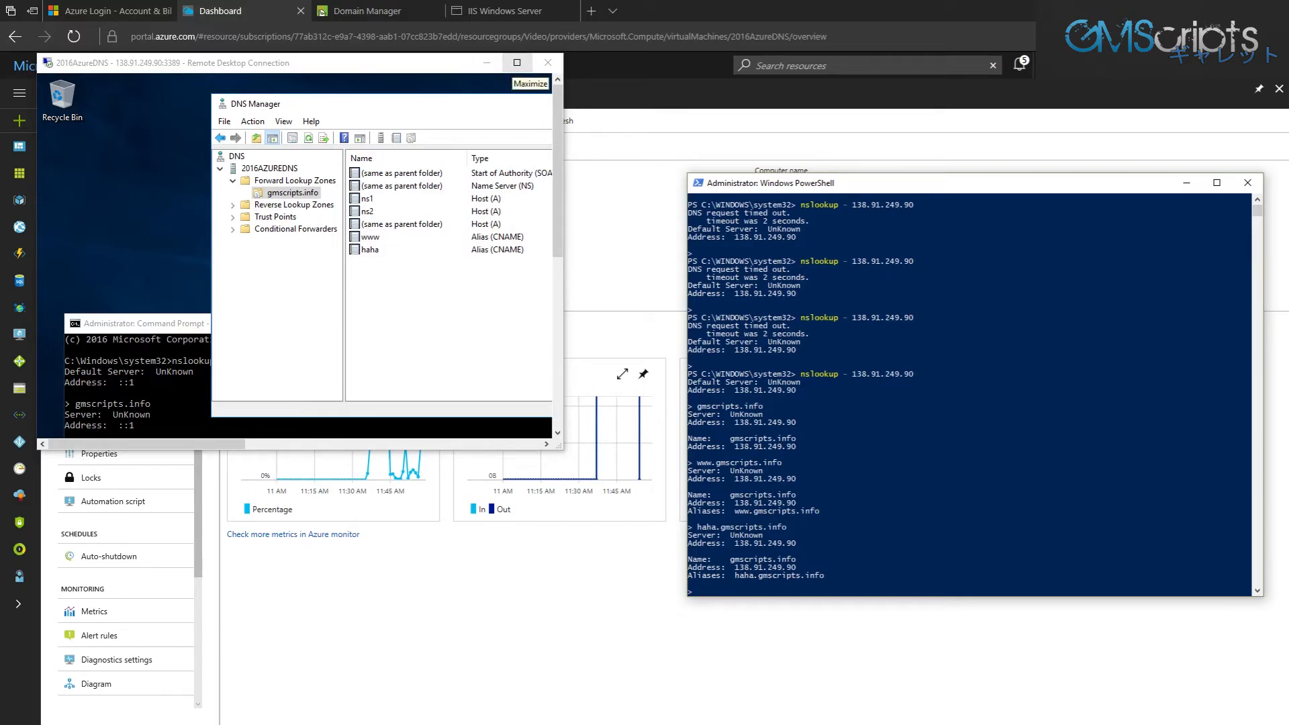
# Return to GoDaddy Domain Manager, open DNS Management for gmscripts.info and set the nameserver type to Custom
pyautogui.click(367, 10)
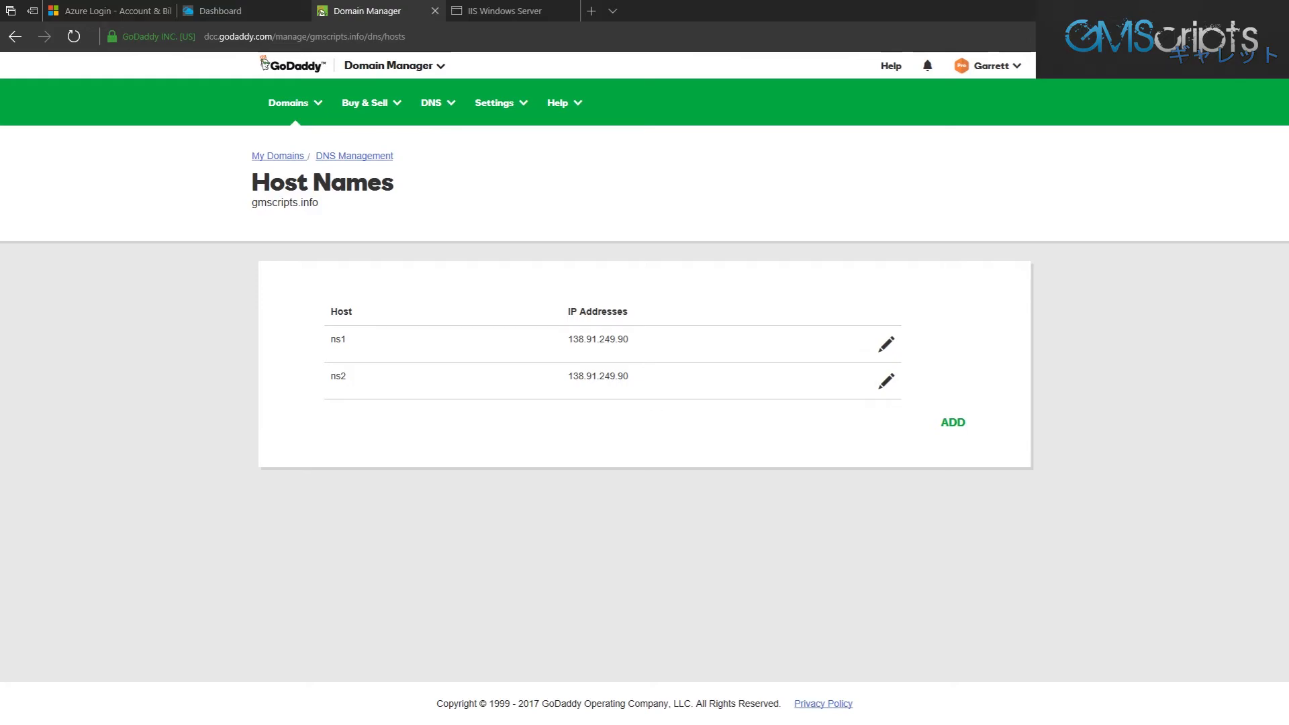
pyautogui.click(354, 156)
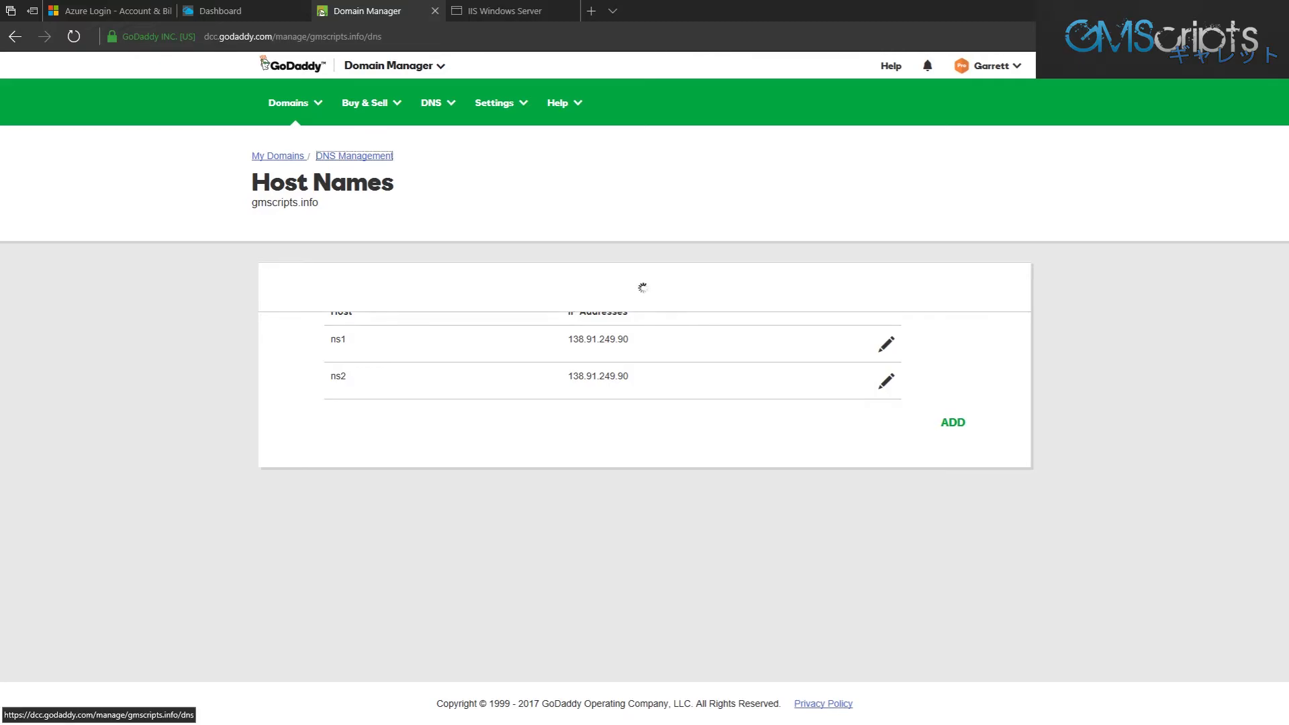
pyautogui.scroll(-10, 483, 197)
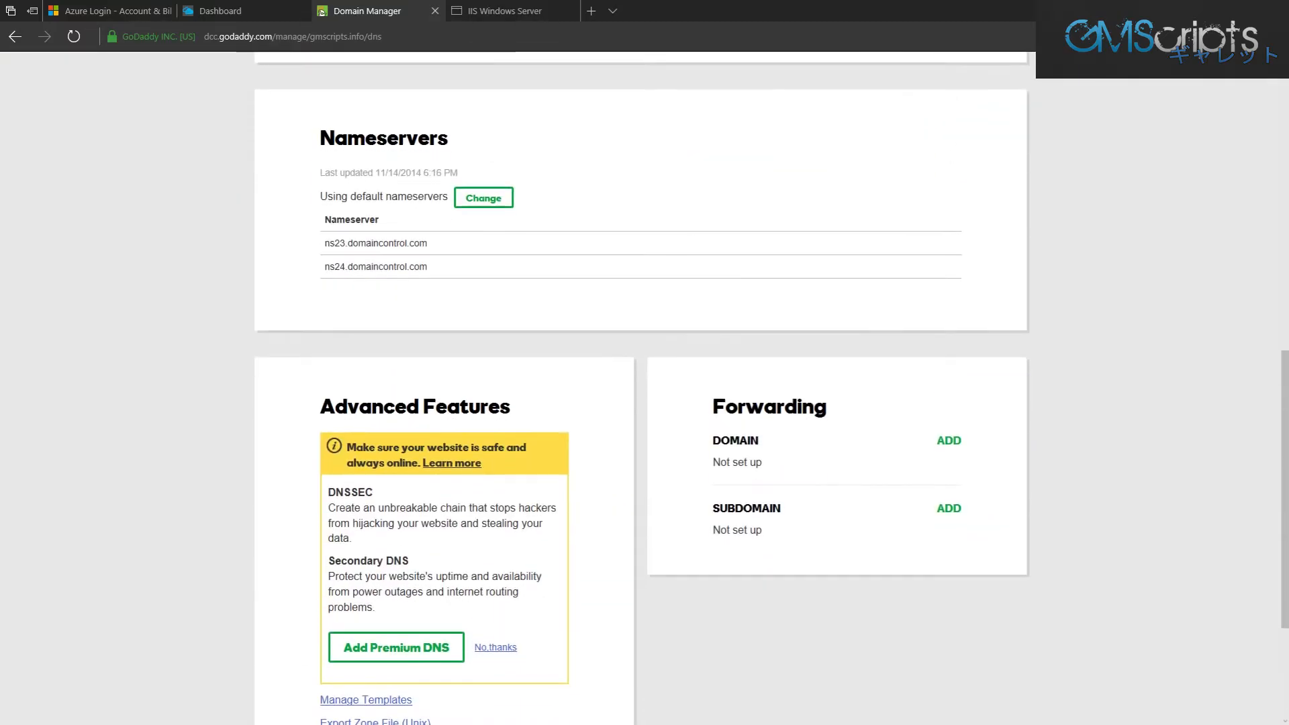
pyautogui.click(483, 197)
pyautogui.click(484, 220)
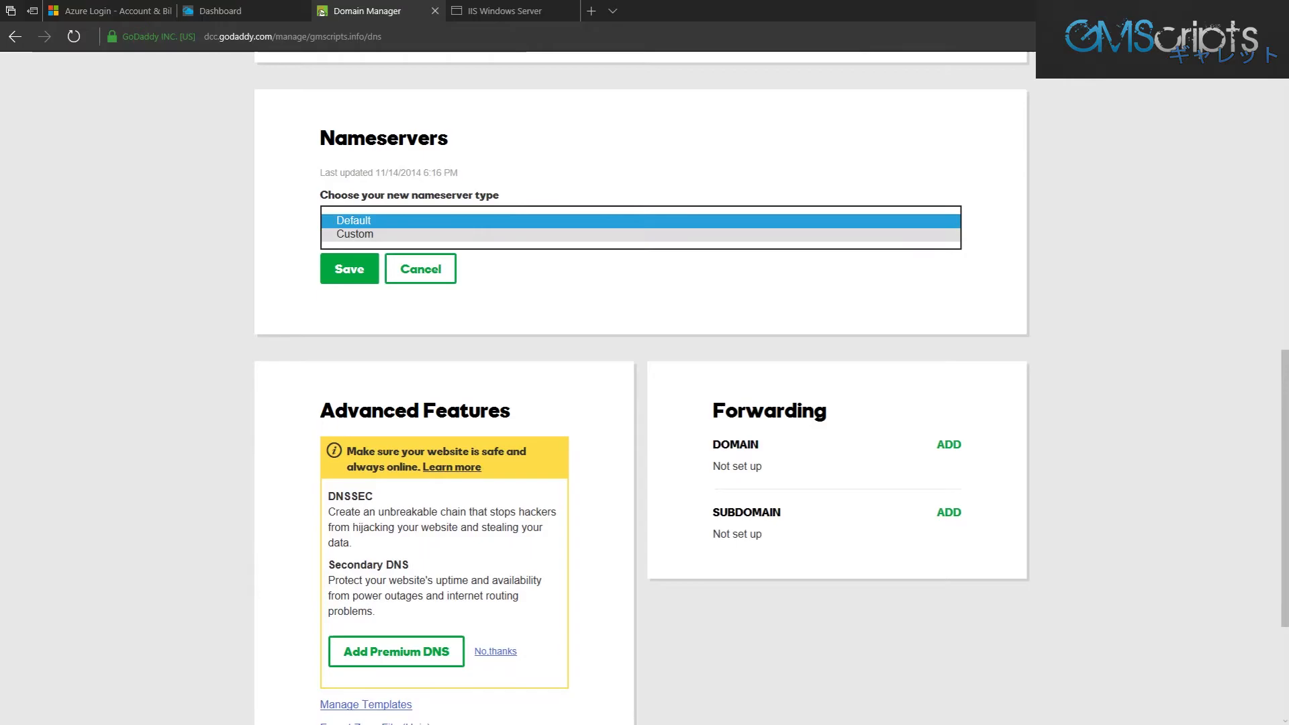
pyautogui.click(483, 234)
# Save ns1.gmscripts.info as the first and ns24.domaincontrol.com as the second custom nameserver, and check the saved nameserver list
pyautogui.rightClick(409, 336)
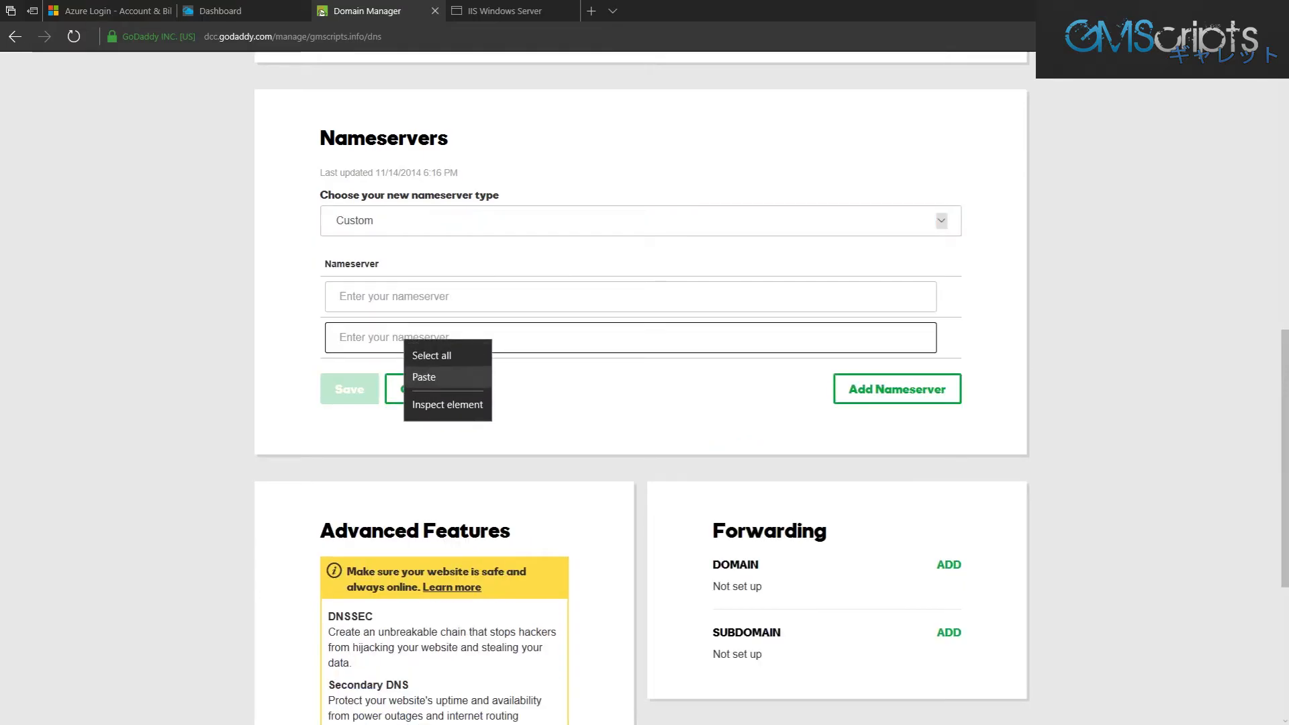
pyautogui.click(425, 371)
pyautogui.click(342, 296)
pyautogui.write('ns')
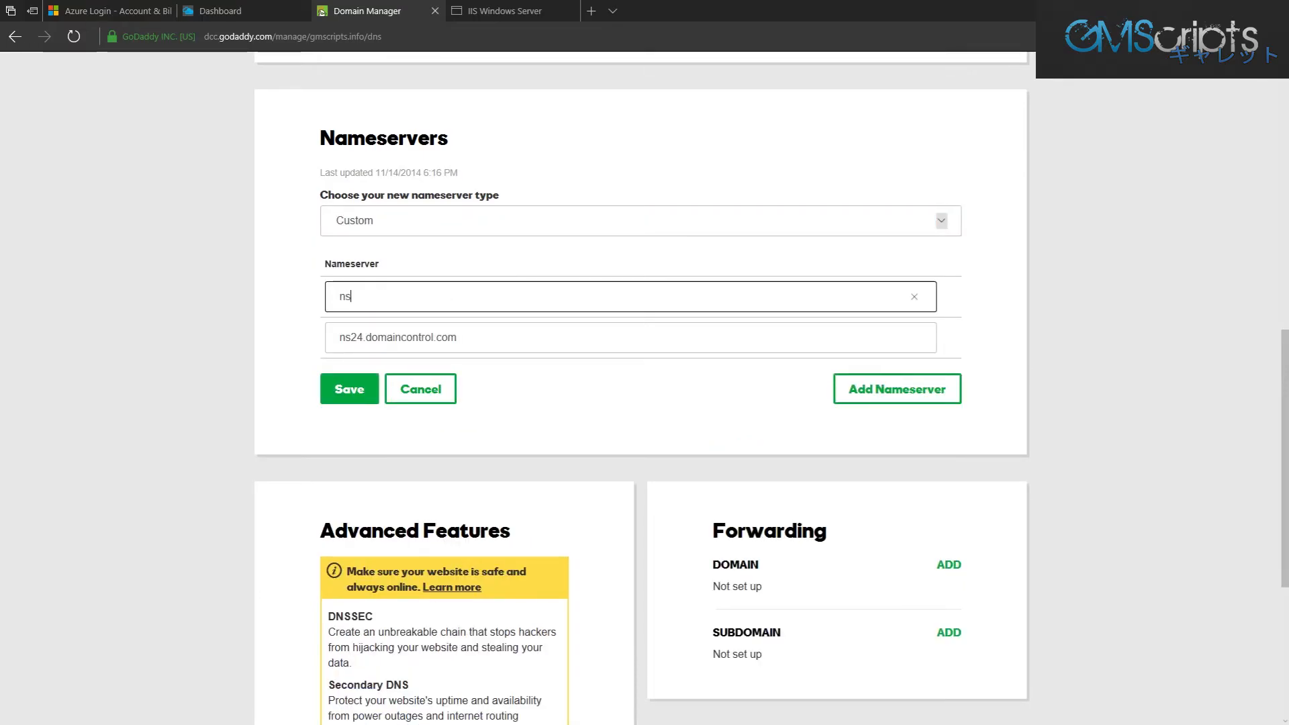
pyautogui.write('1.gmscripts.info')
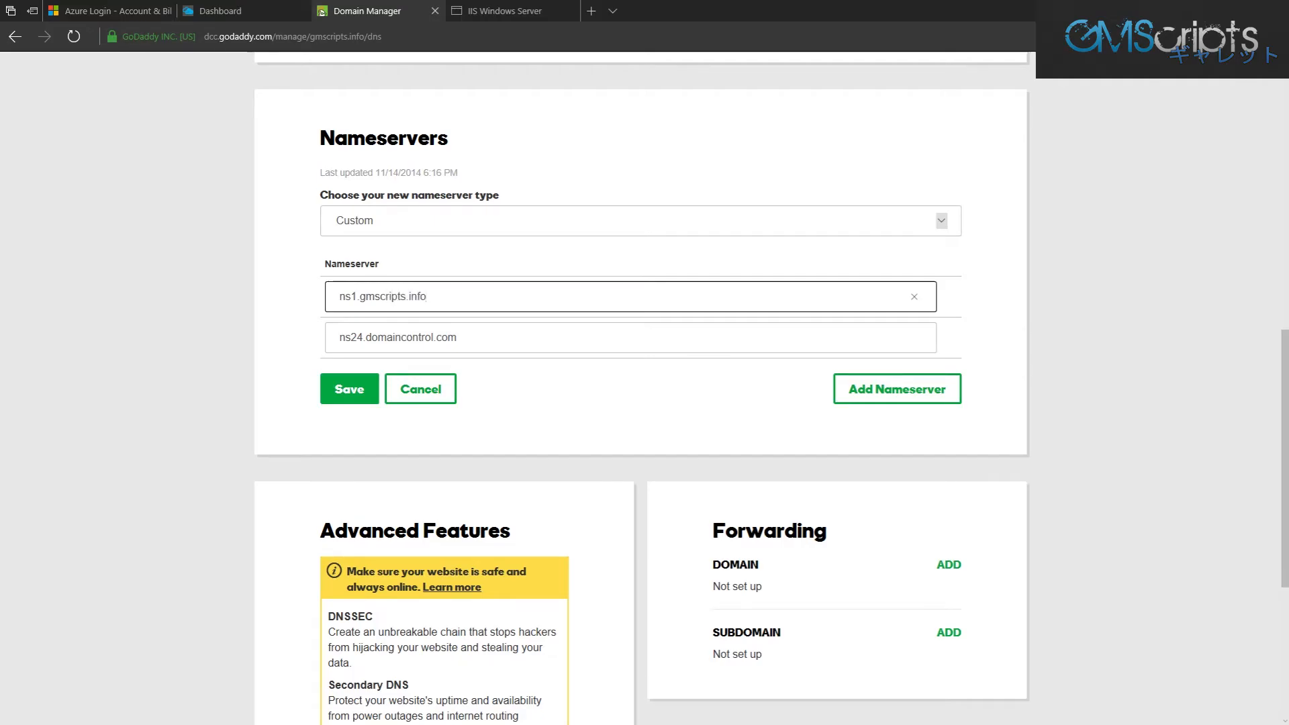
pyautogui.click(349, 389)
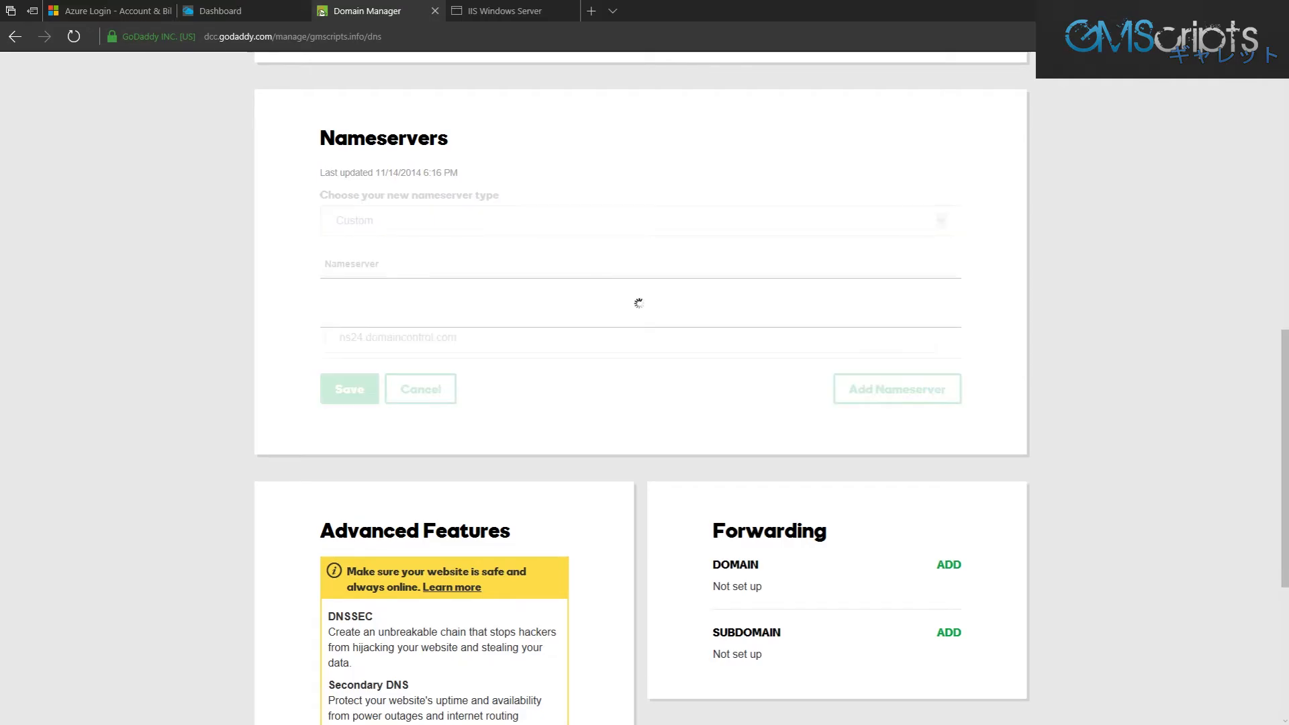
pyautogui.scroll(3, 640, 388)
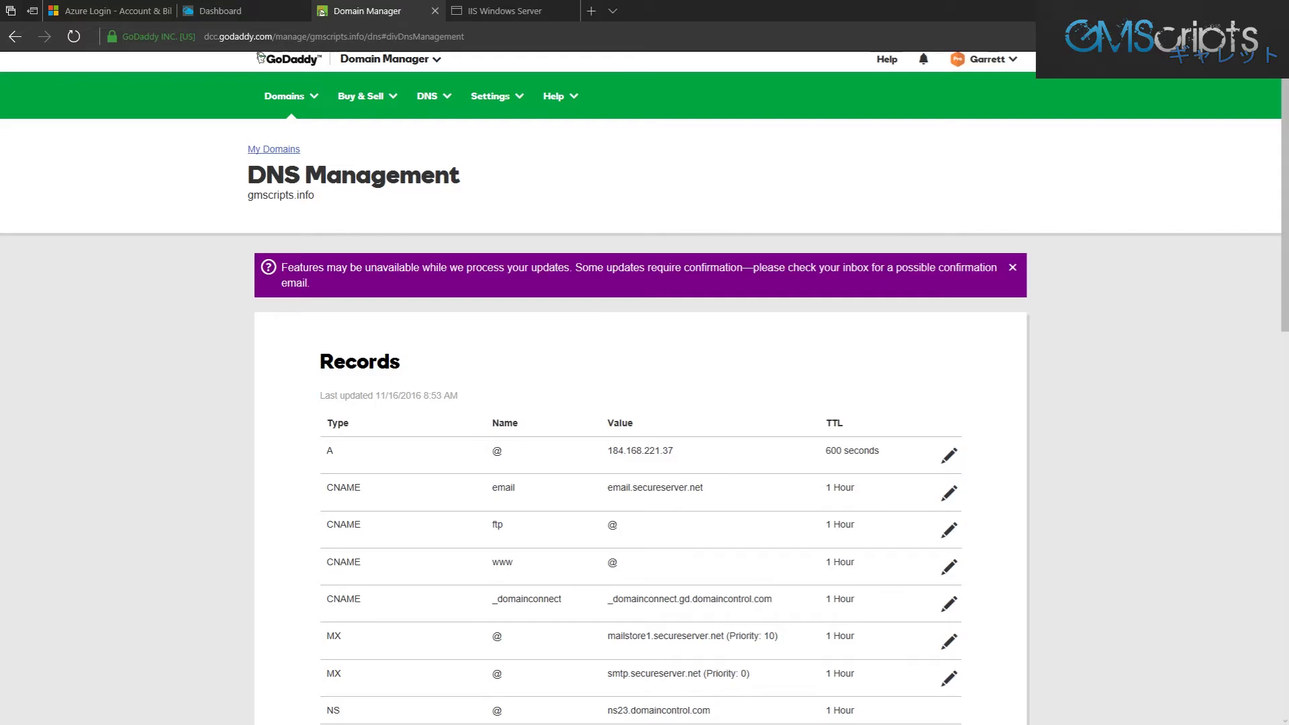
pyautogui.scroll(-10, 261, 57)
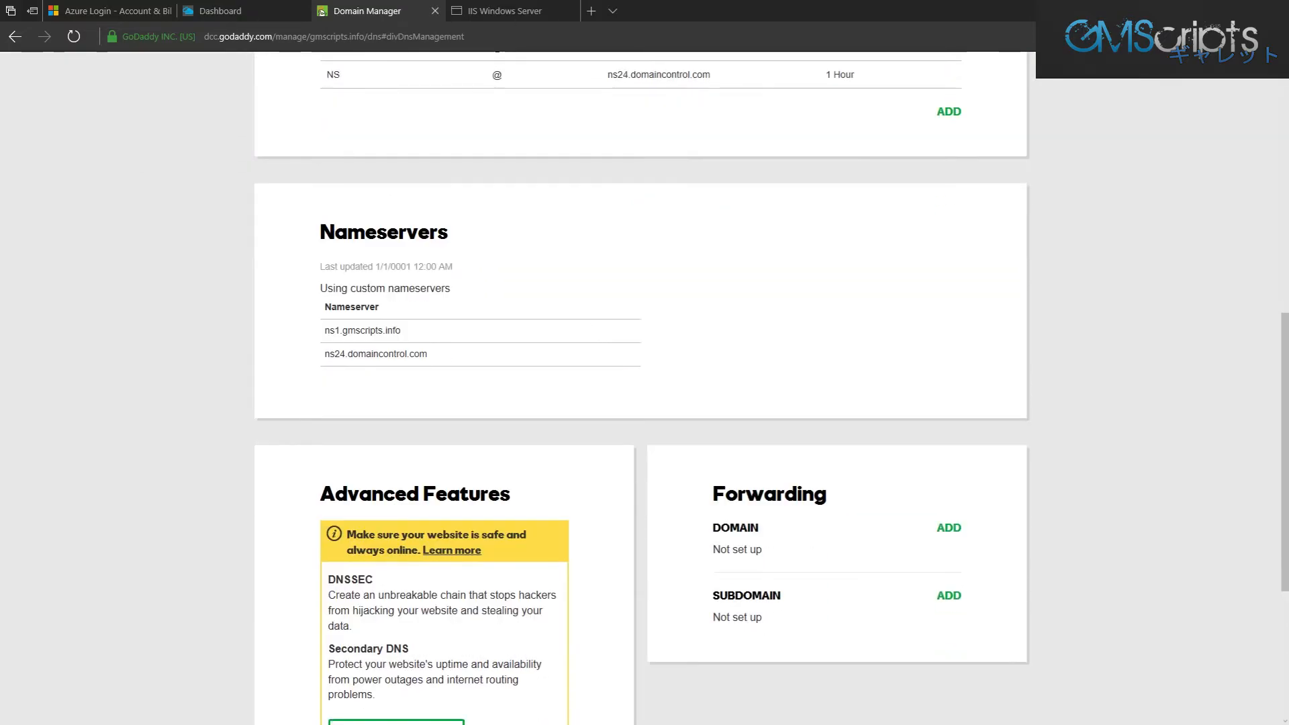
pyautogui.moveTo(325, 331); pyautogui.dragTo(401, 330)
pyautogui.doubleClick(376, 355)
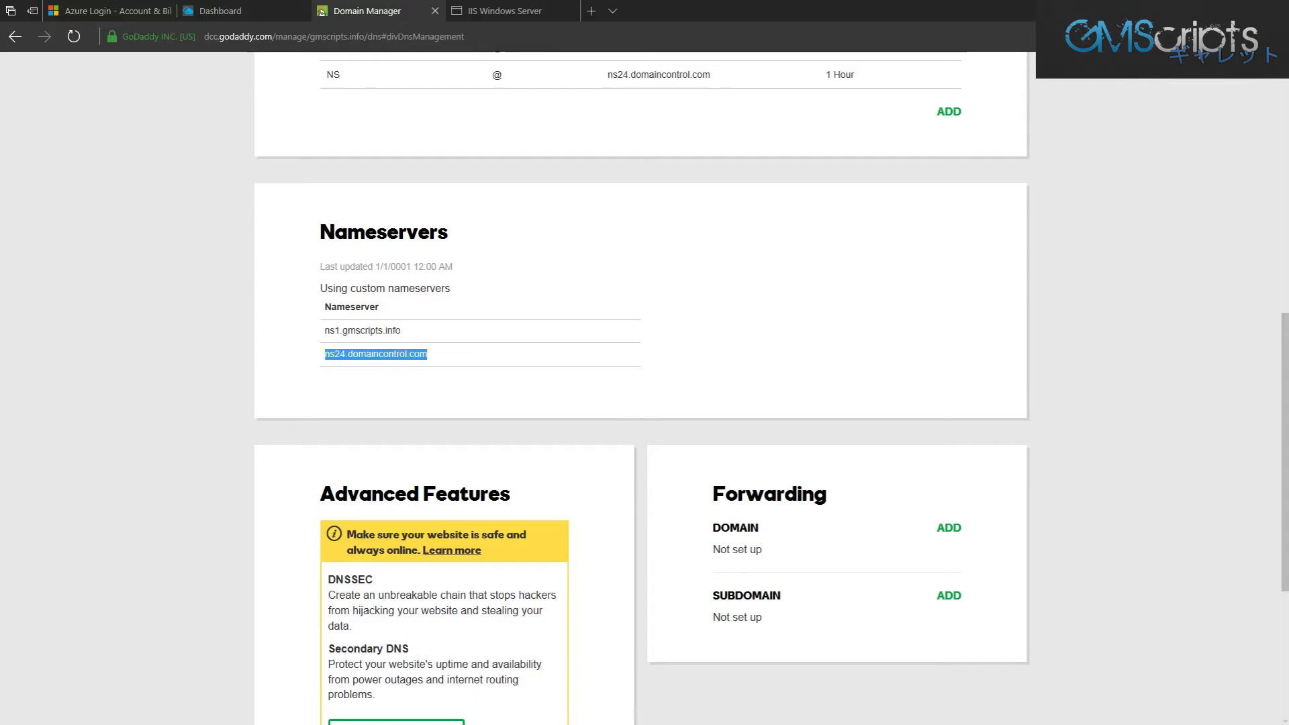
# Point the @ A record of gmscripts.info to 138.91.249.90 and save the record
pyautogui.scroll(5, 376, 354)
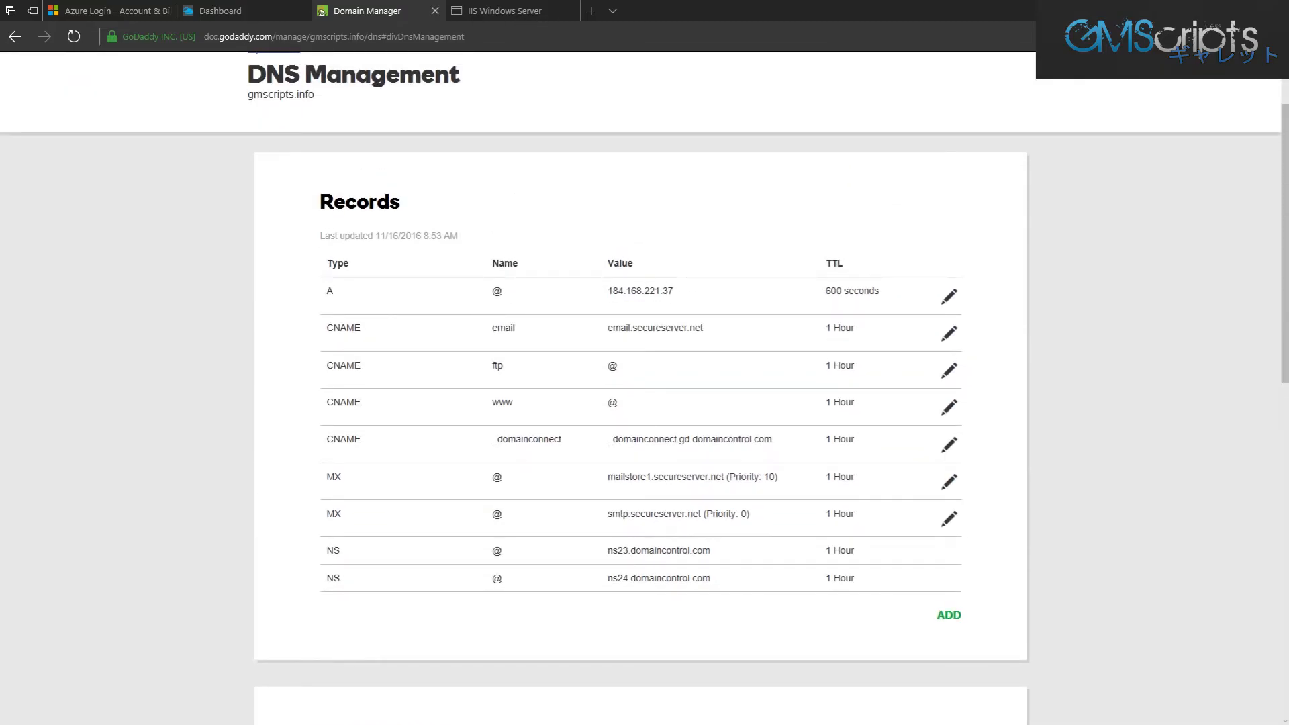
pyautogui.click(950, 297)
pyautogui.doubleClick(590, 365)
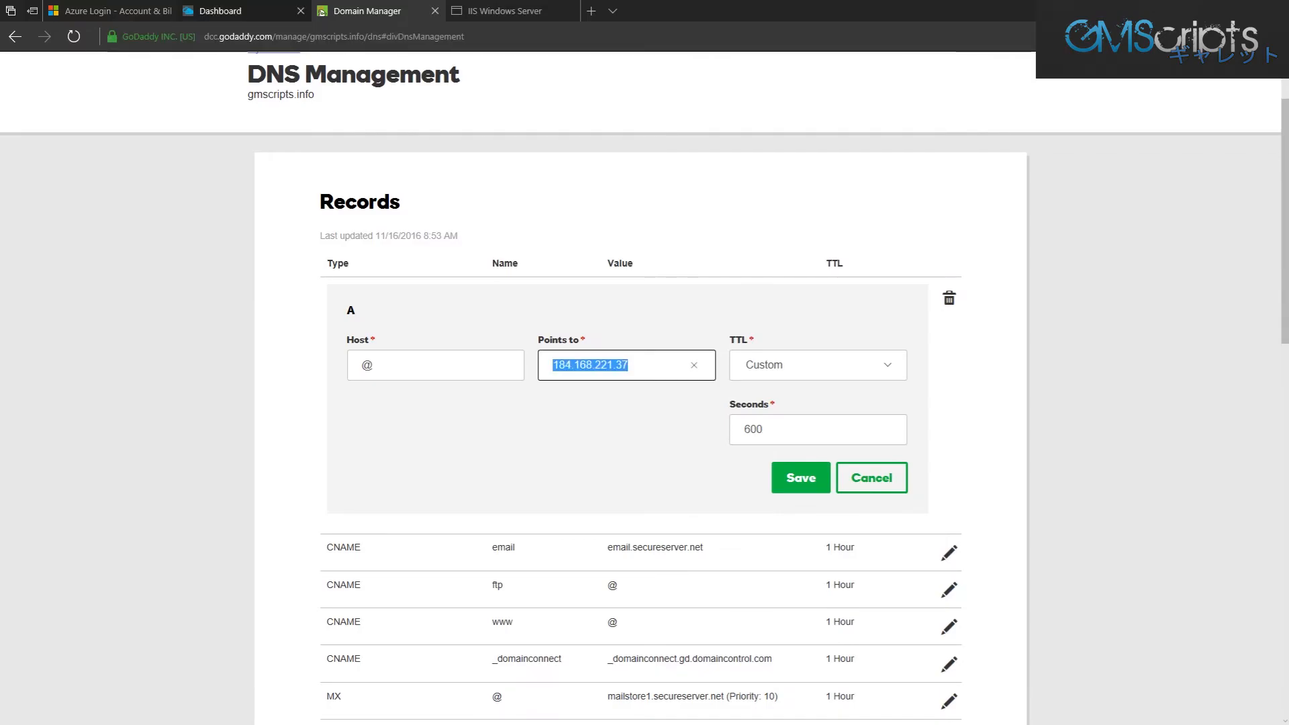
pyautogui.hotkey('alt', 'Tab')
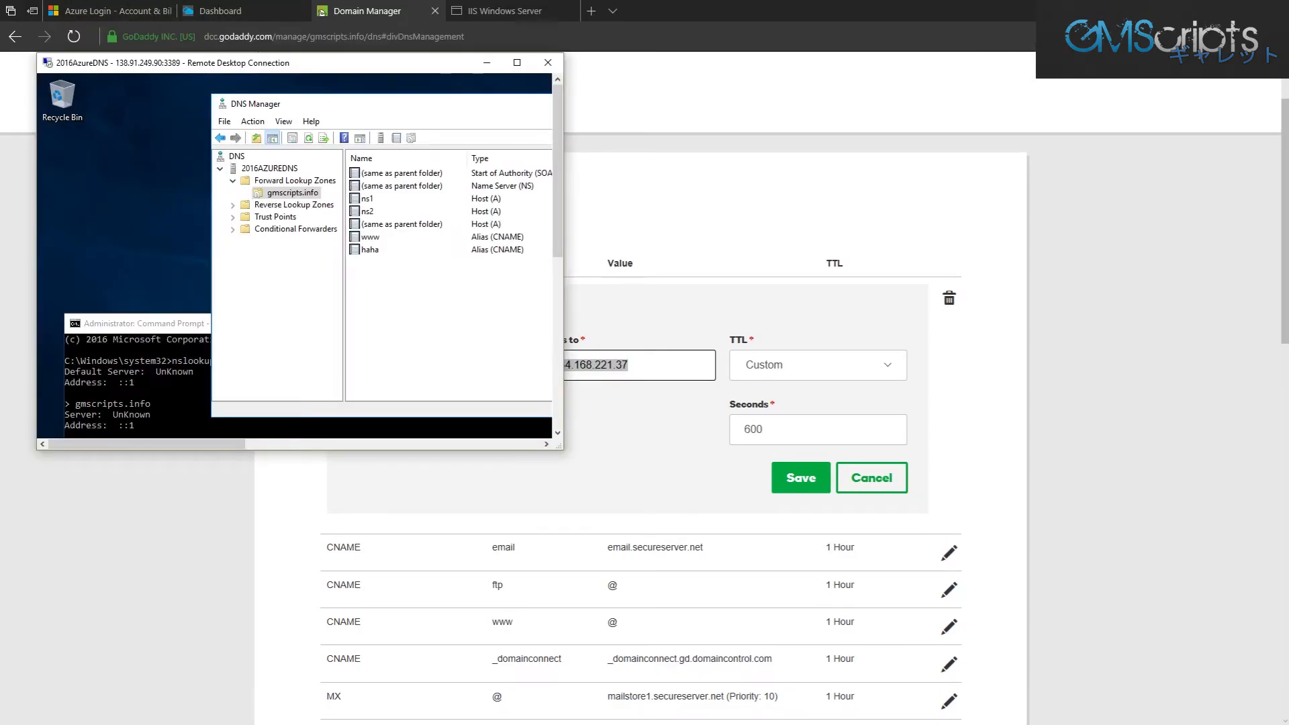
pyautogui.hotkey('alt', 'Tab')
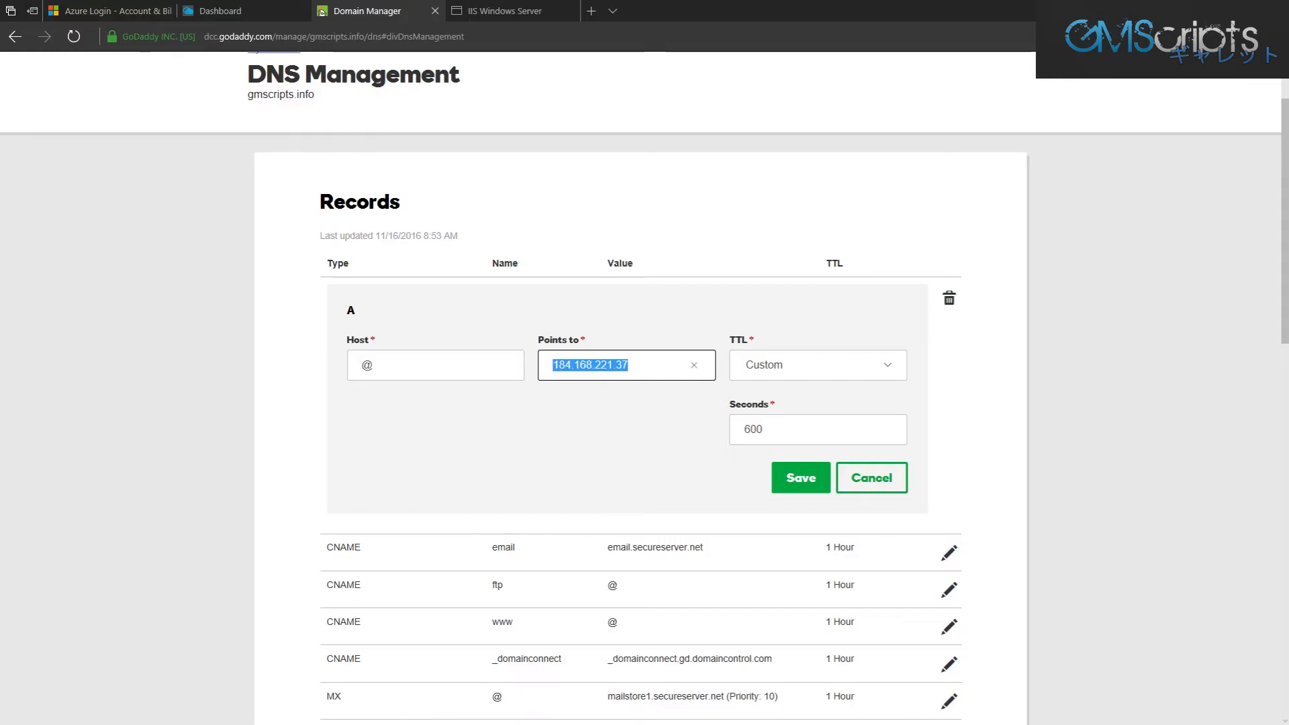
pyautogui.write('138.91.249.90')
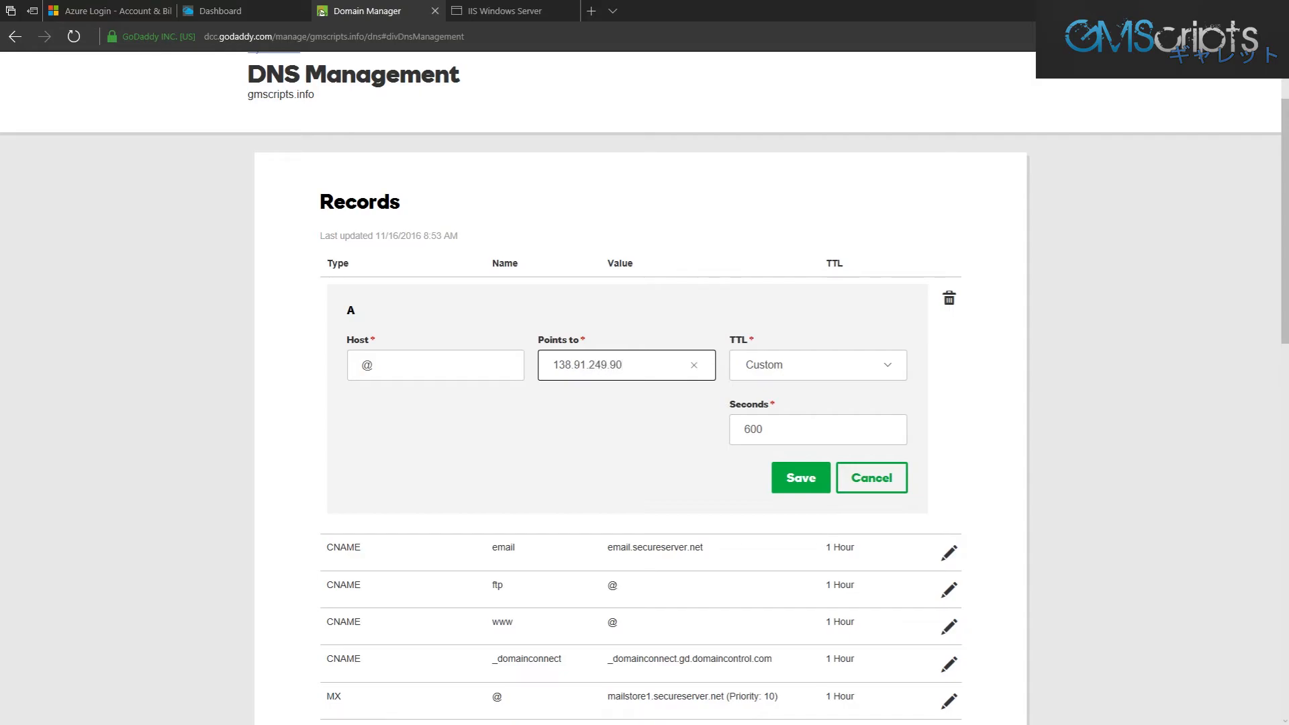
pyautogui.click(801, 477)
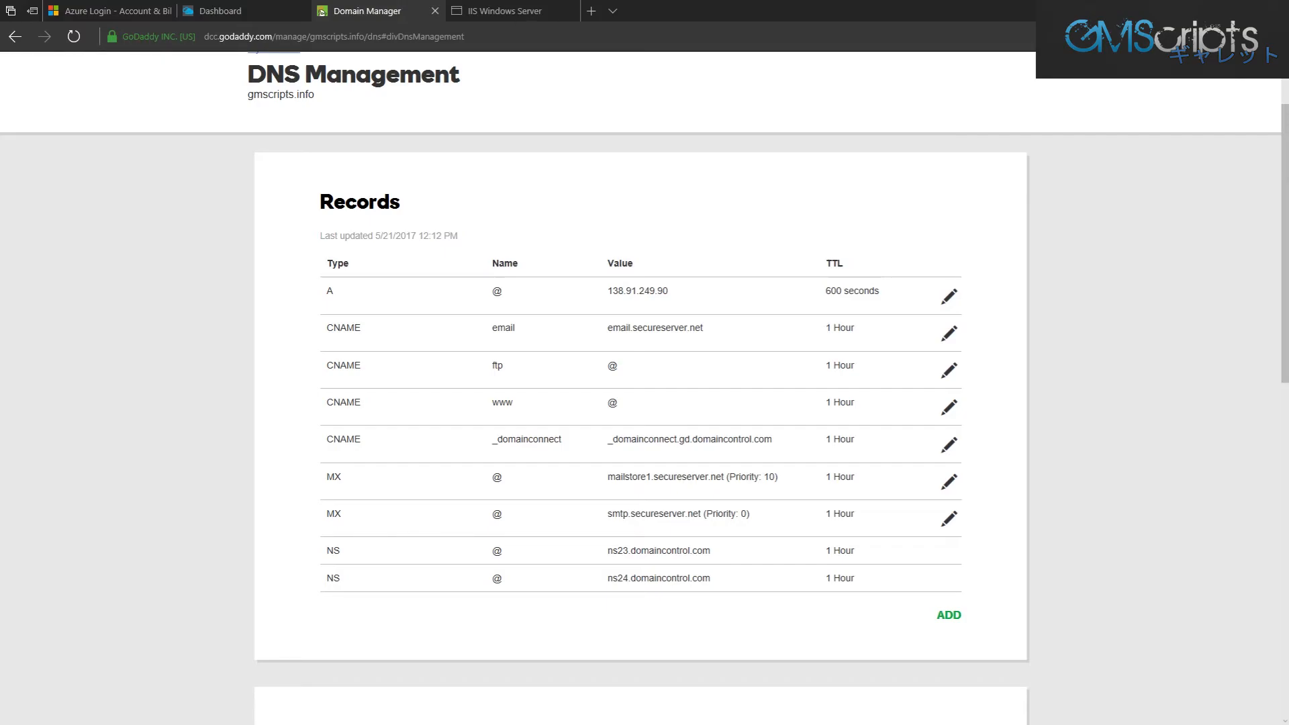
# Review the DNS records, advanced features and custom nameservers on the gmscripts.info DNS Management page
pyautogui.scroll(-2, 645, 390)
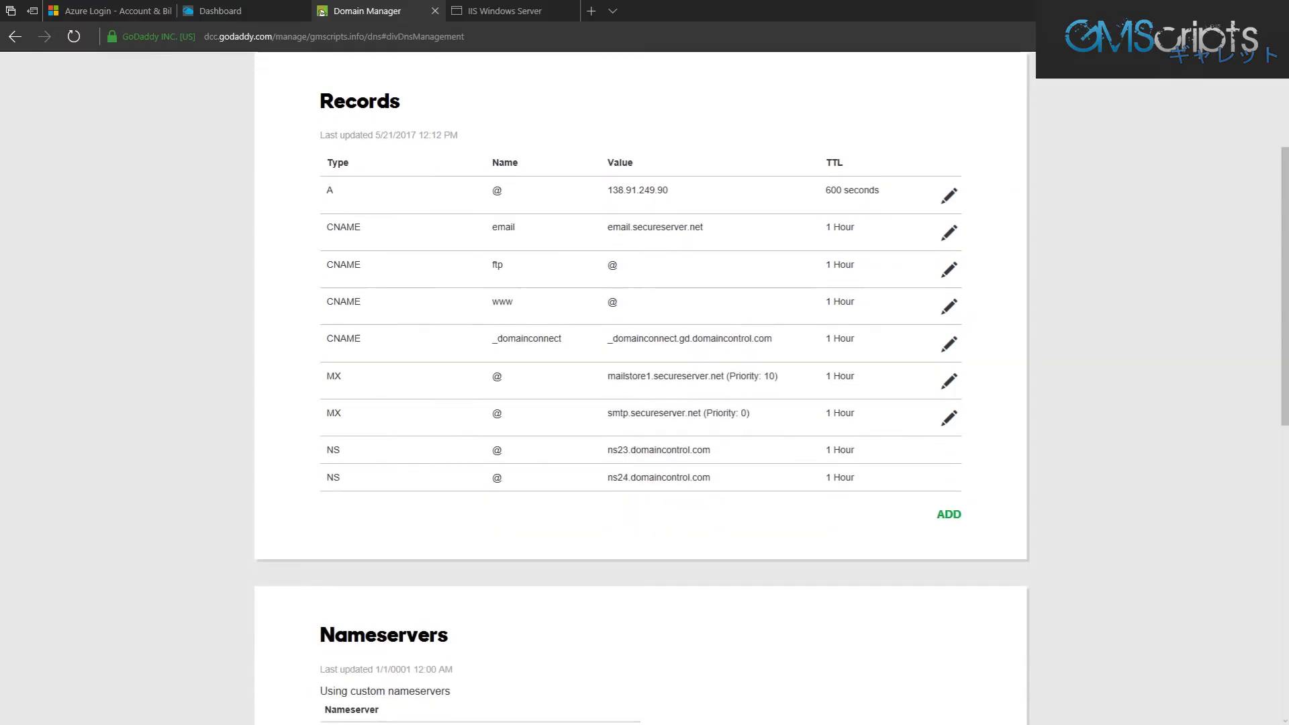
pyautogui.scroll(3, 644, 389)
pyautogui.scroll(-12, 644, 389)
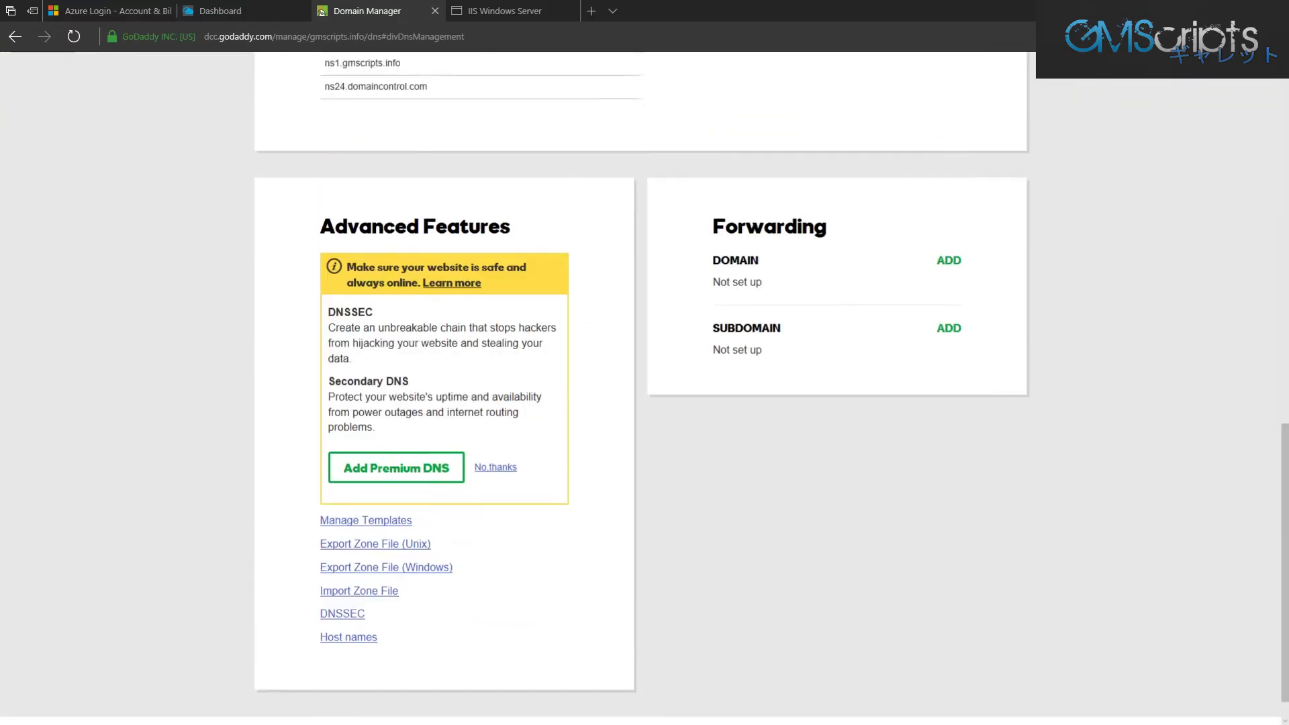
pyautogui.scroll(6, 645, 389)
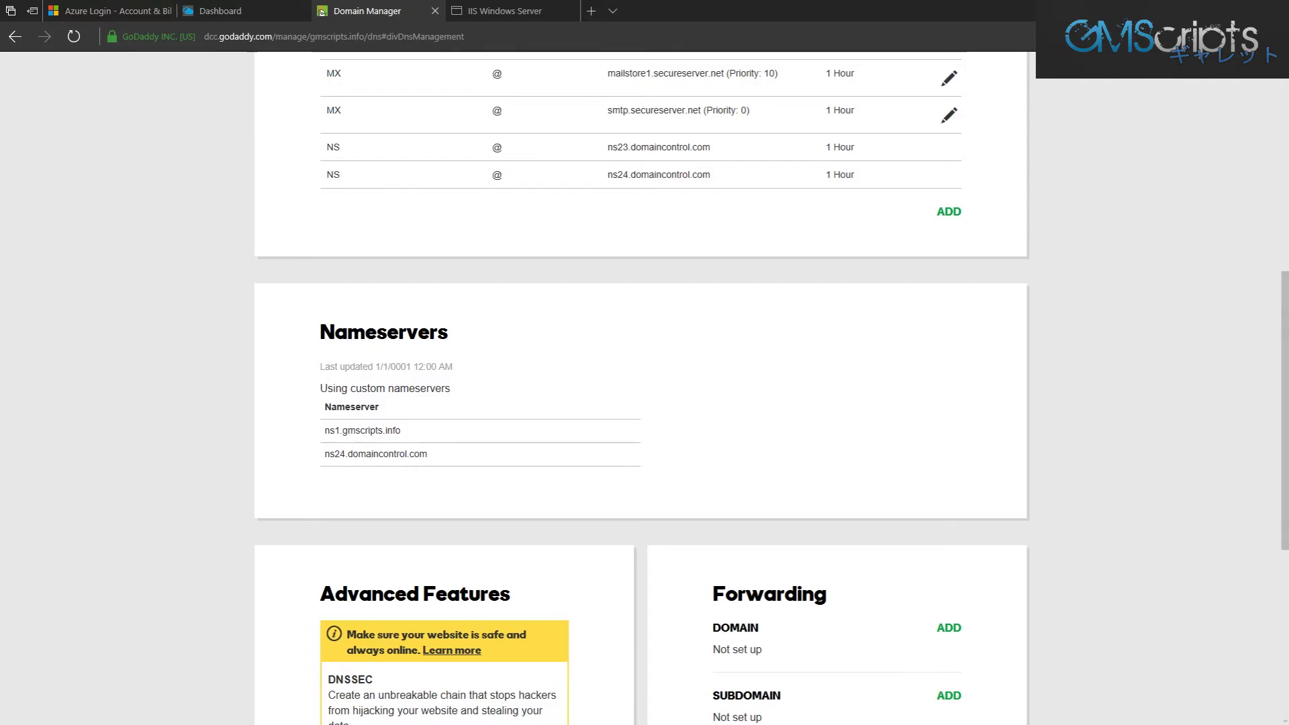
pyautogui.moveTo(339, 431); pyautogui.dragTo(401, 431)
pyautogui.click(402, 431)
# Bring the PowerShell nslookup window in front of the DNS Management page and move it slightly upward
pyautogui.hotkey('alt', 'Tab')
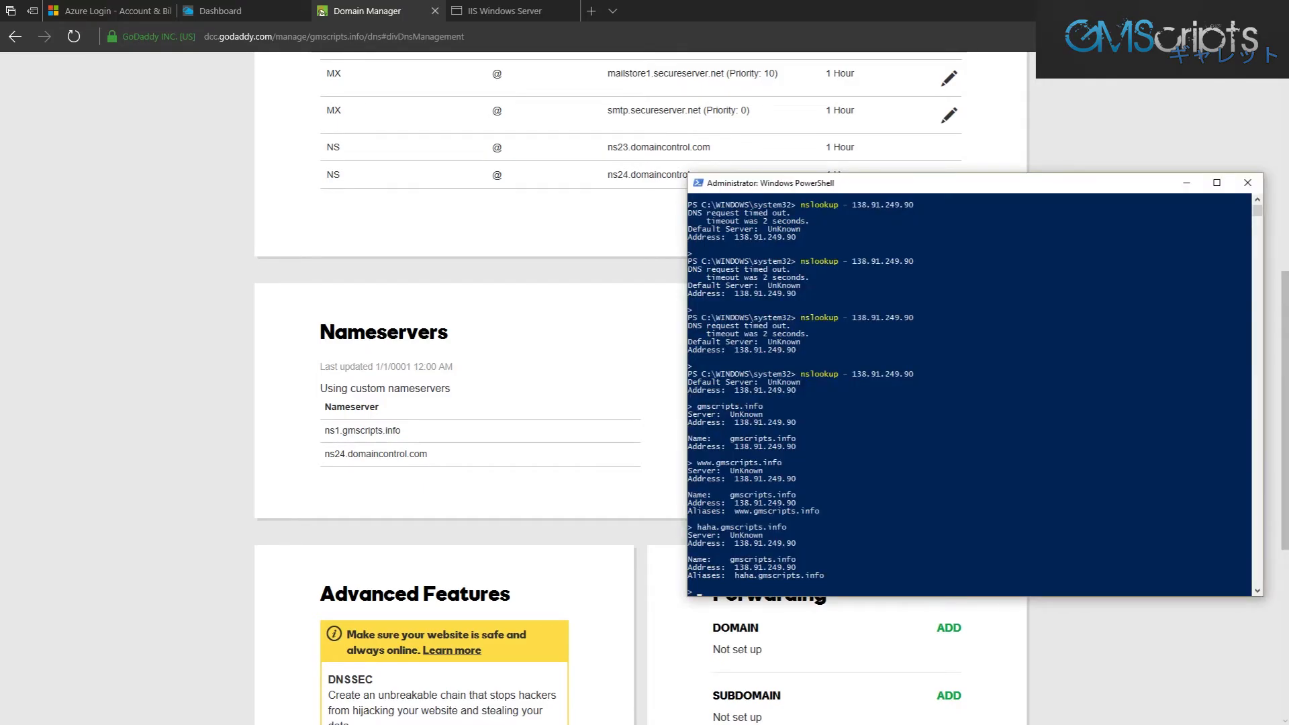
pyautogui.moveTo(893, 185); pyautogui.dragTo(900, 147)
pyautogui.click(871, 474)
pyautogui.press('Escape')
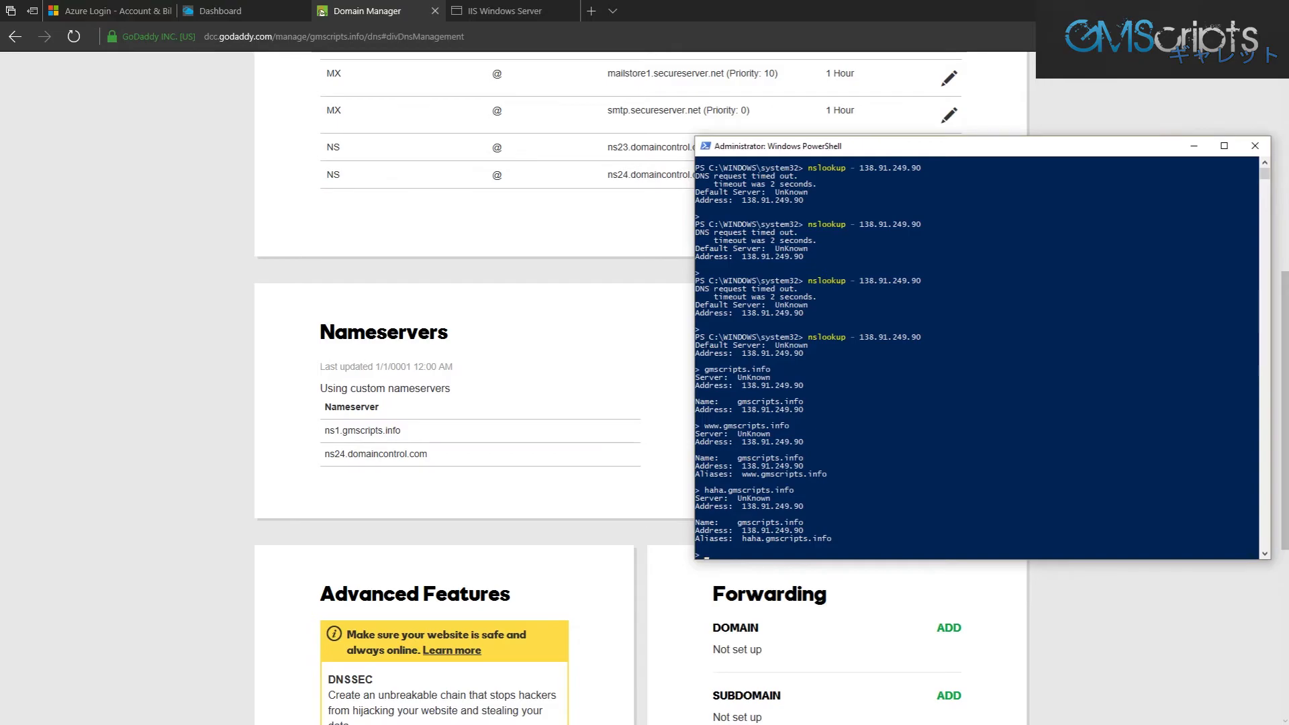
# Leave the nslookup session in PowerShell and ping ns1.gmscripts.info
pyautogui.click(749, 555)
pyautogui.press('Escape')
pyautogui.hotkey('ctrl', 'c')
pyautogui.write('ping gmscrip')
pyautogui.press('BackSpace')
pyautogui.press('BackSpace')
pyautogui.press('BackSpace')
pyautogui.press('BackSpace')
pyautogui.press('BackSpace')
pyautogui.press('BackSpace')
pyautogui.write('ns1')
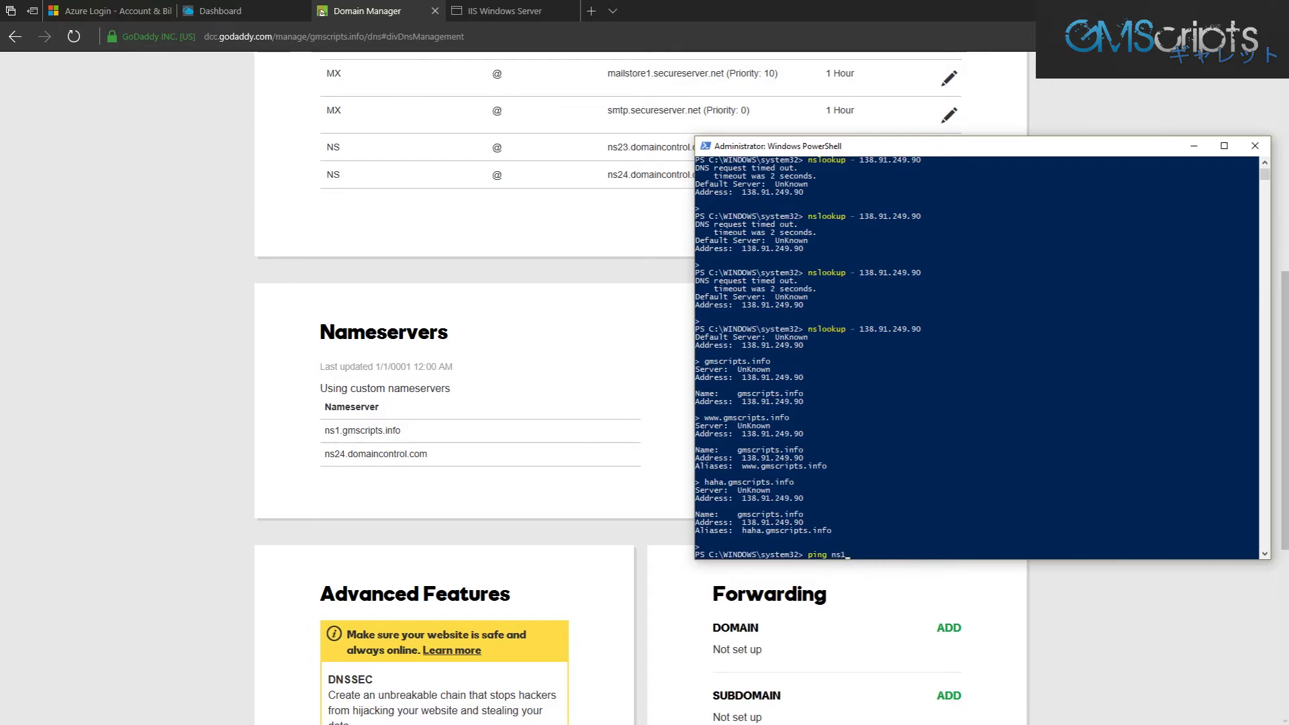
pyautogui.write('.gmscripts.info')
pyautogui.press('Return')
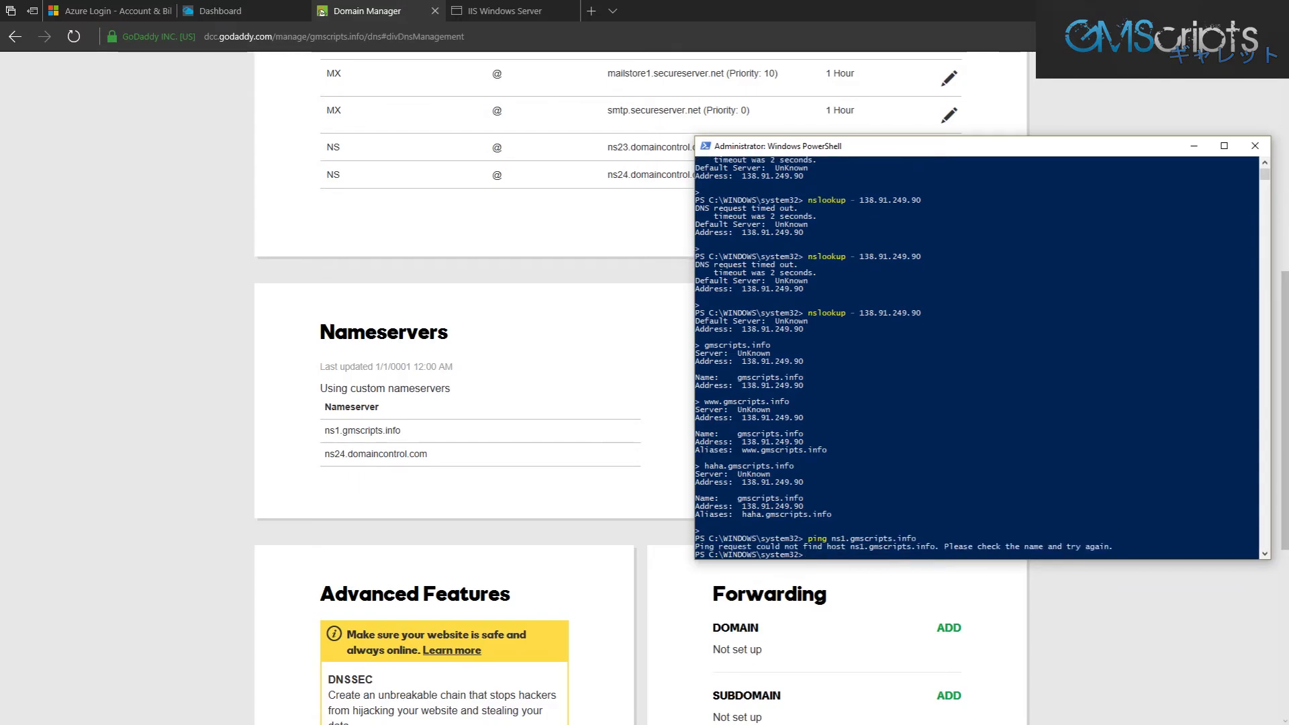
# Move PowerShell aside, bring up the drivers\etc folder, and open a copy of the hosts file in Notepad with the insertion point after the last entry
pyautogui.moveTo(1066, 146); pyautogui.dragTo(0, 276)
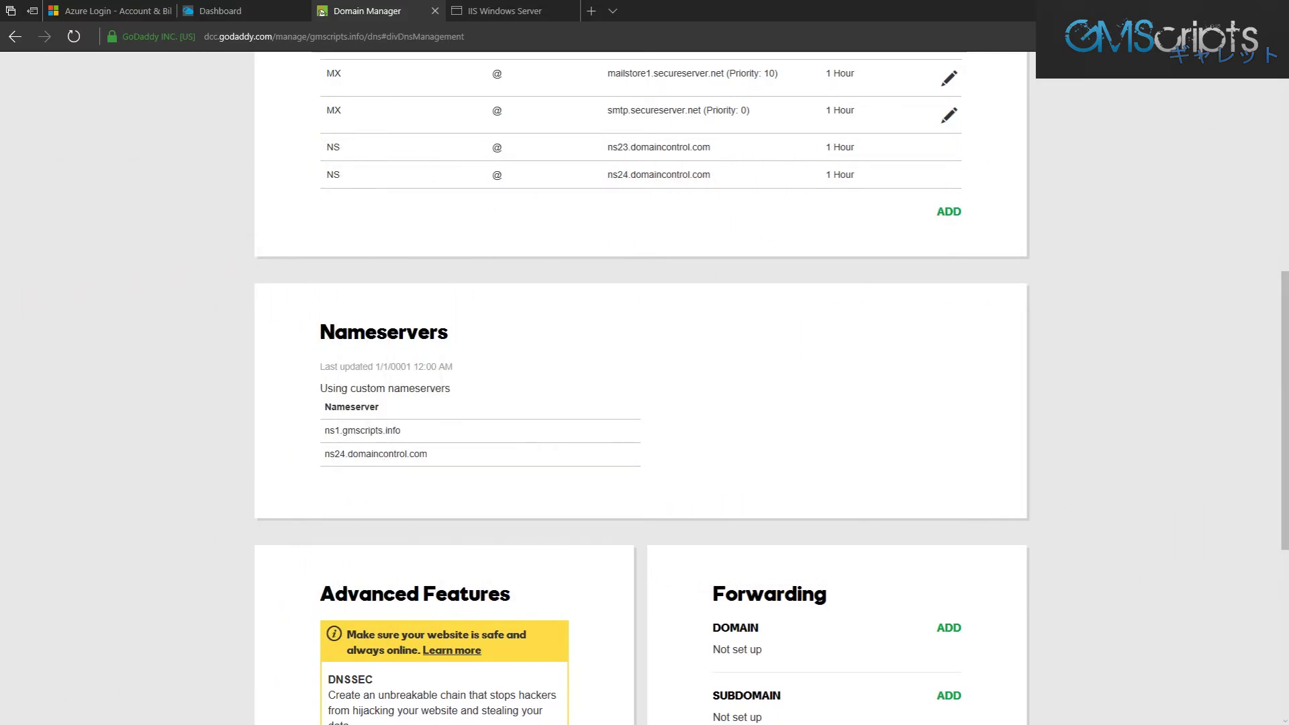
pyautogui.moveTo(0, 144); pyautogui.dragTo(893, 112)
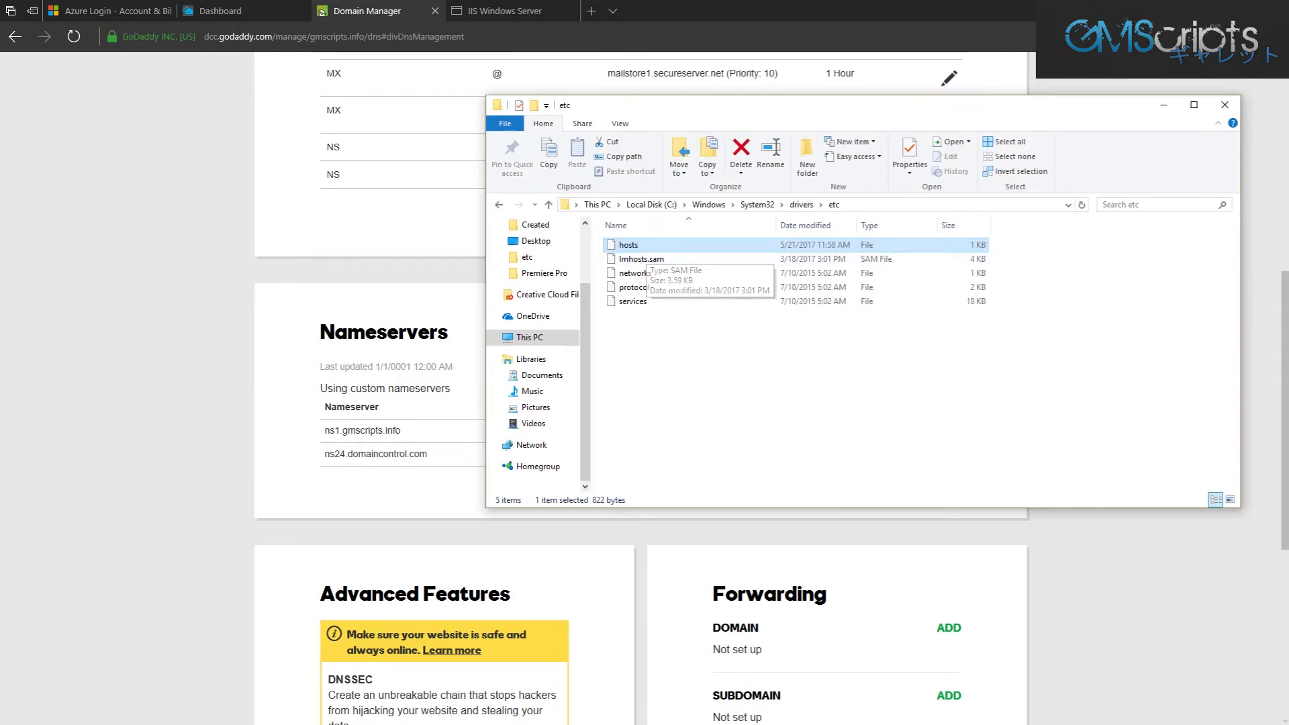
pyautogui.press('F2')
pyautogui.press('Escape')
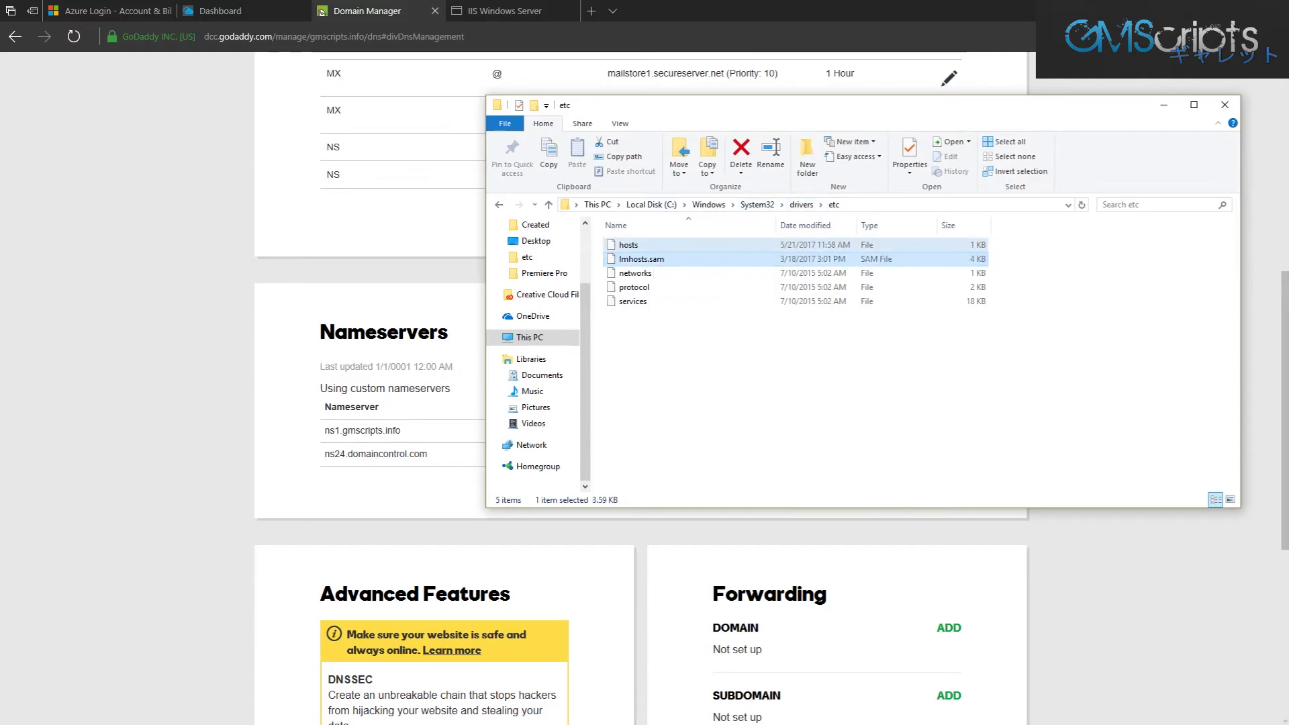
pyautogui.hotkey('ctrl', 'c')
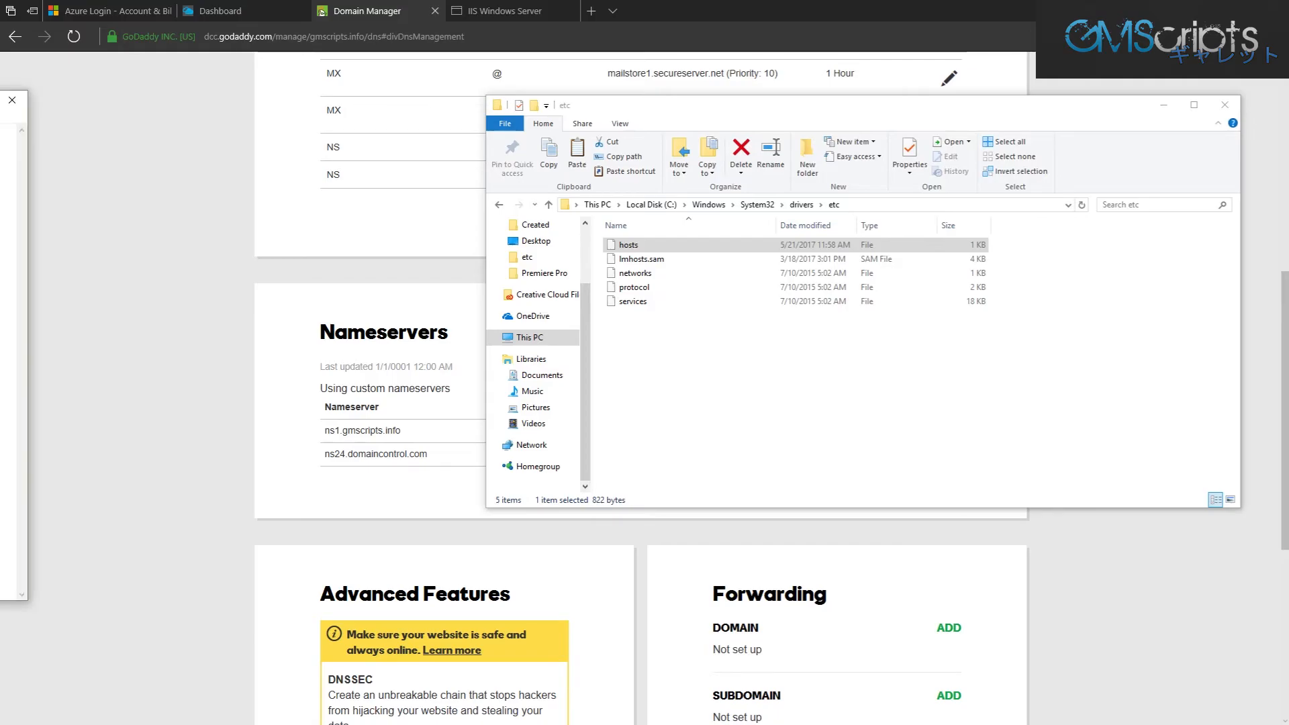
pyautogui.moveTo(374, 109); pyautogui.dragTo(332, 94)
pyautogui.click(277, 358)
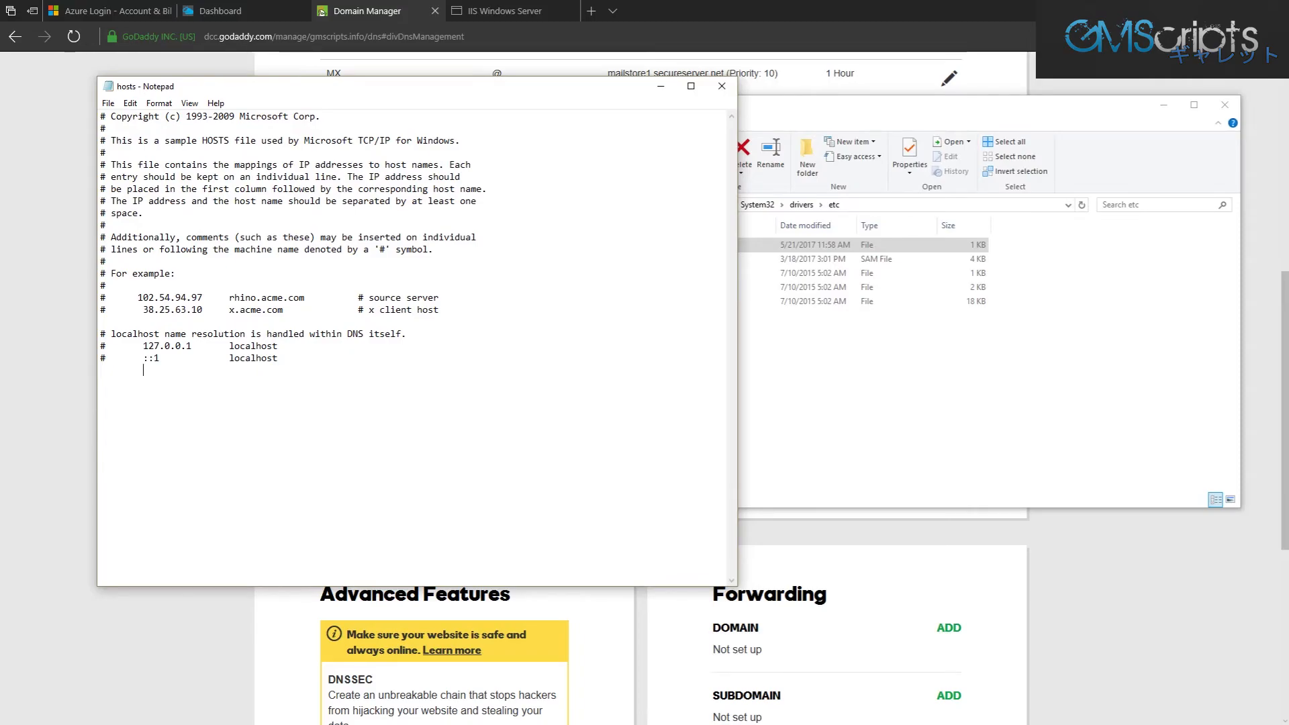
# Add a hosts entry below the localhost lines mapping 138.91.249.90 to ns1.gmscripts.info
pyautogui.press('Return')
pyautogui.press('Tab')
pyautogui.write('138.91.249.90')
pyautogui.press('Tab')
pyautogui.write('ns1.gmscripts.info')
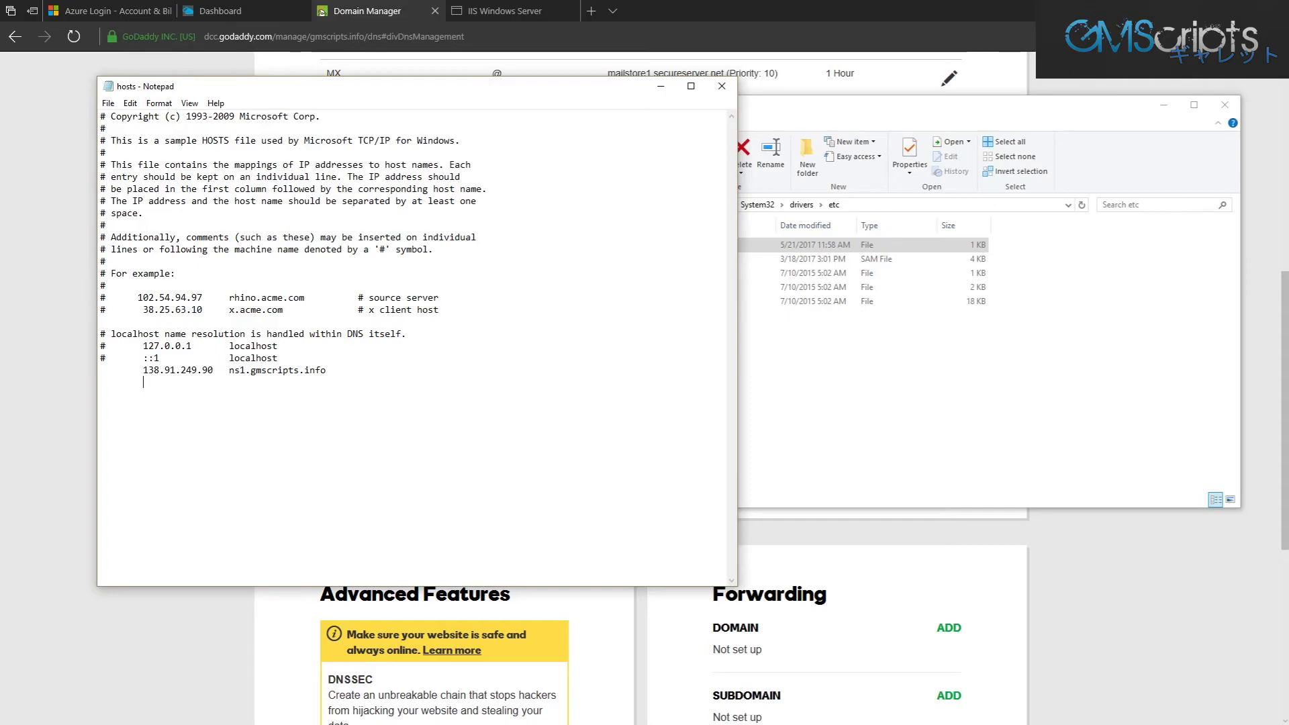
# Add a second hosts entry mapping 138.91.249.90 to gmscripts.info
pyautogui.write('138.91.249.90\tgmscripts.info')
pyautogui.hotkey('shift', 'Left')
pyautogui.hotkey('shift', 'Left')
pyautogui.hotkey('shift', 'Left')
pyautogui.hotkey('shift', 'Left')
pyautogui.hotkey('shift', 'Left')
pyautogui.hotkey('shift', 'Left')
pyautogui.hotkey('shift', 'Left')
pyautogui.hotkey('shift', 'Left')
pyautogui.hotkey('shift', 'Left')
pyautogui.hotkey('shift', 'Left')
pyautogui.hotkey('shift', 'Left')
pyautogui.hotkey('shift', 'Left')
pyautogui.hotkey('shift', 'Left')
pyautogui.hotkey('shift', 'Left')
pyautogui.hotkey('shift', 'Left')
pyautogui.hotkey('shift', 'Left')
pyautogui.hotkey('shift', 'Left')
pyautogui.hotkey('shift', 'Left')
pyautogui.hotkey('shift', 'Left')
pyautogui.hotkey('shift', 'Left')
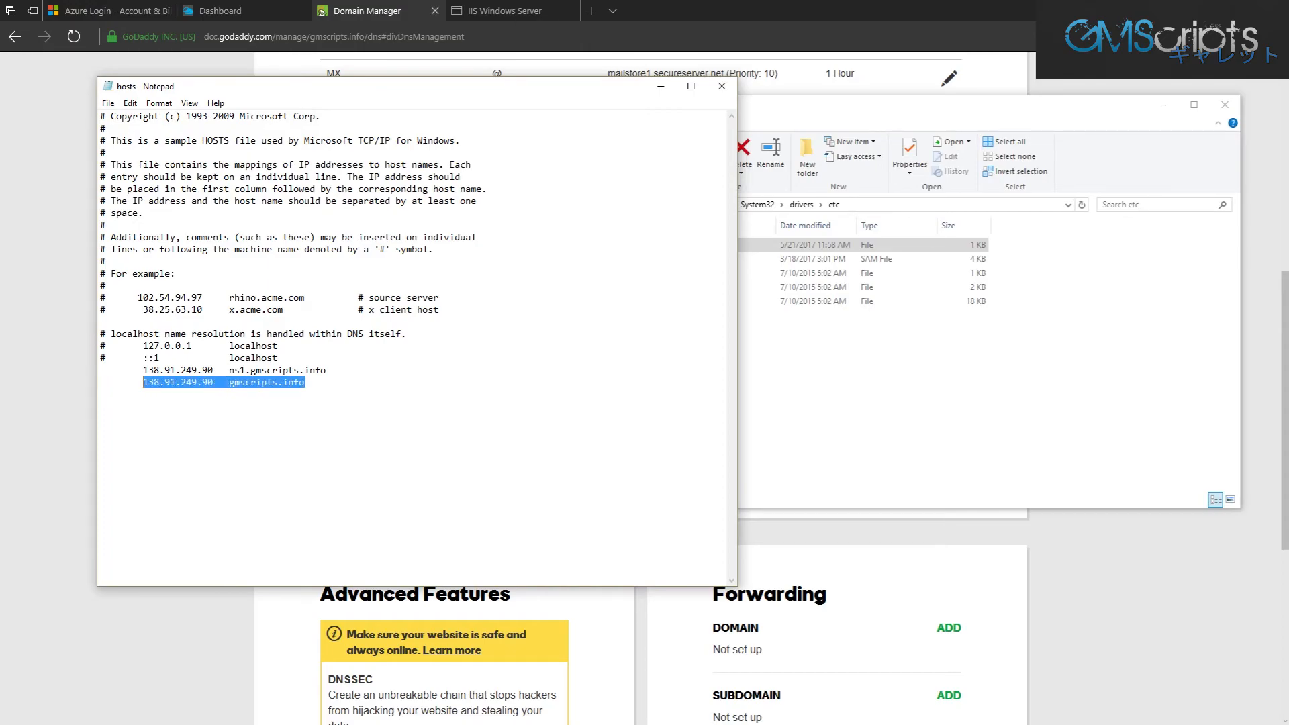
pyautogui.press('Right')
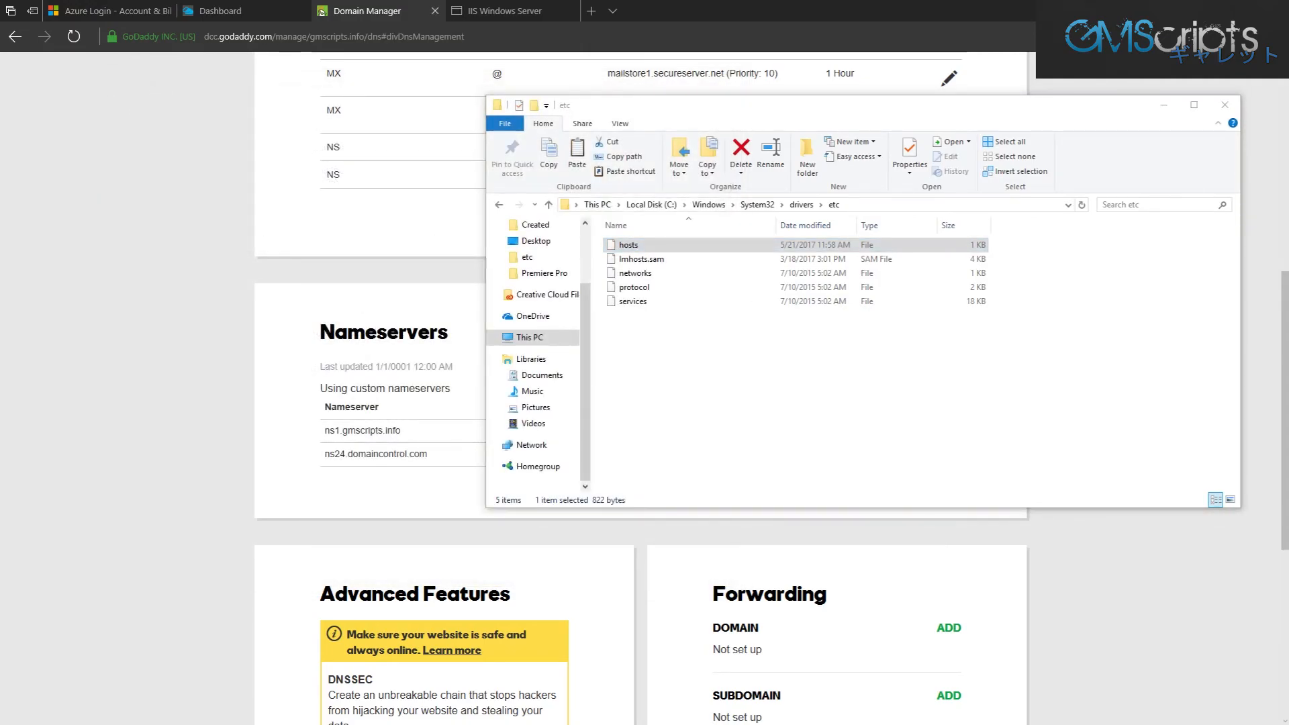
# Paste the edited hosts file from the Desktop into the etc folder, replacing the existing file
pyautogui.click(792, 403)
pyautogui.hotkey('ctrl', 'v')
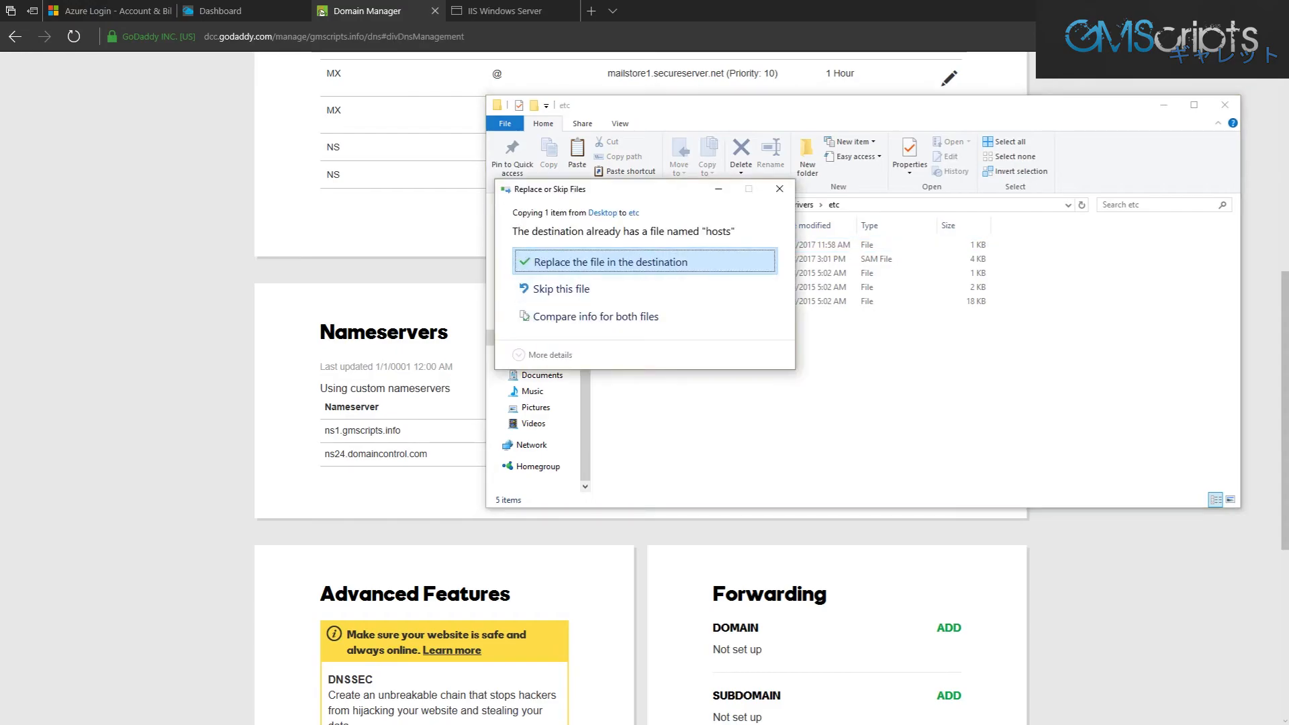
pyautogui.press('Return')
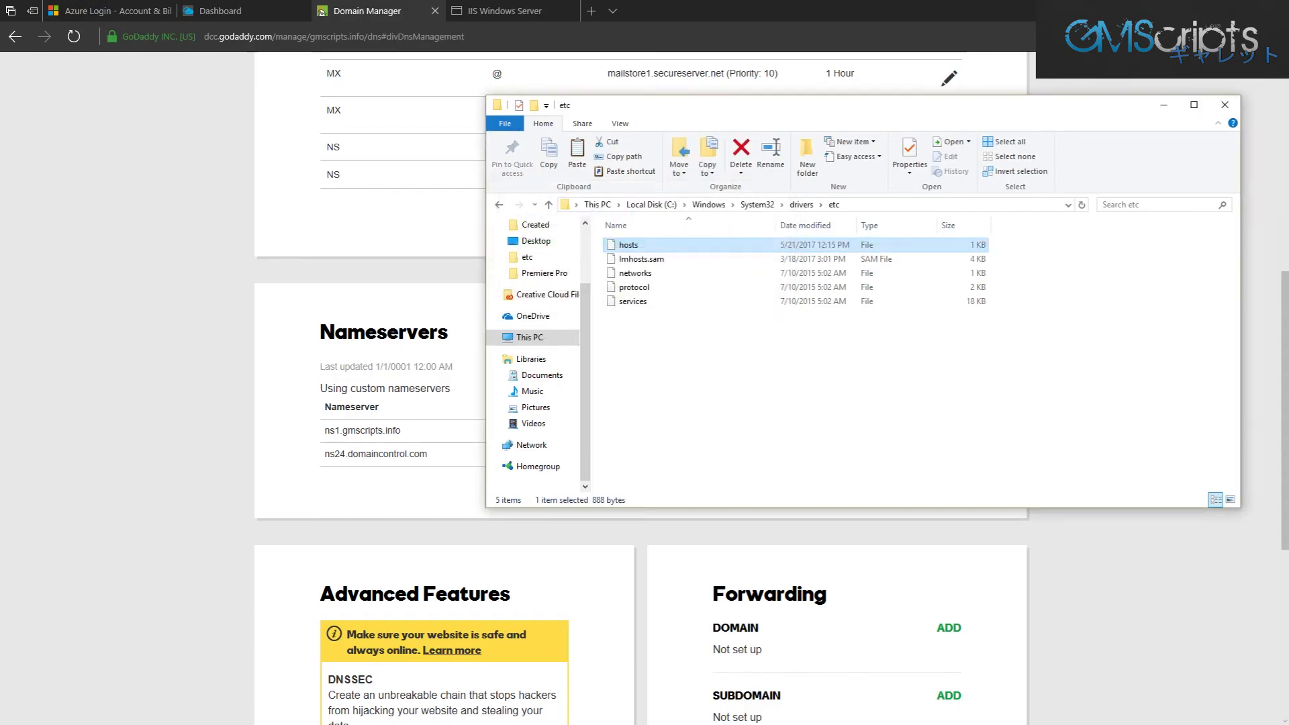
# Bring PowerShell back, repeat the ping of ns1.gmscripts.info, and stop it
pyautogui.moveTo(0, 315); pyautogui.dragTo(986, 201)
pyautogui.press('Up')
pyautogui.press('Return')
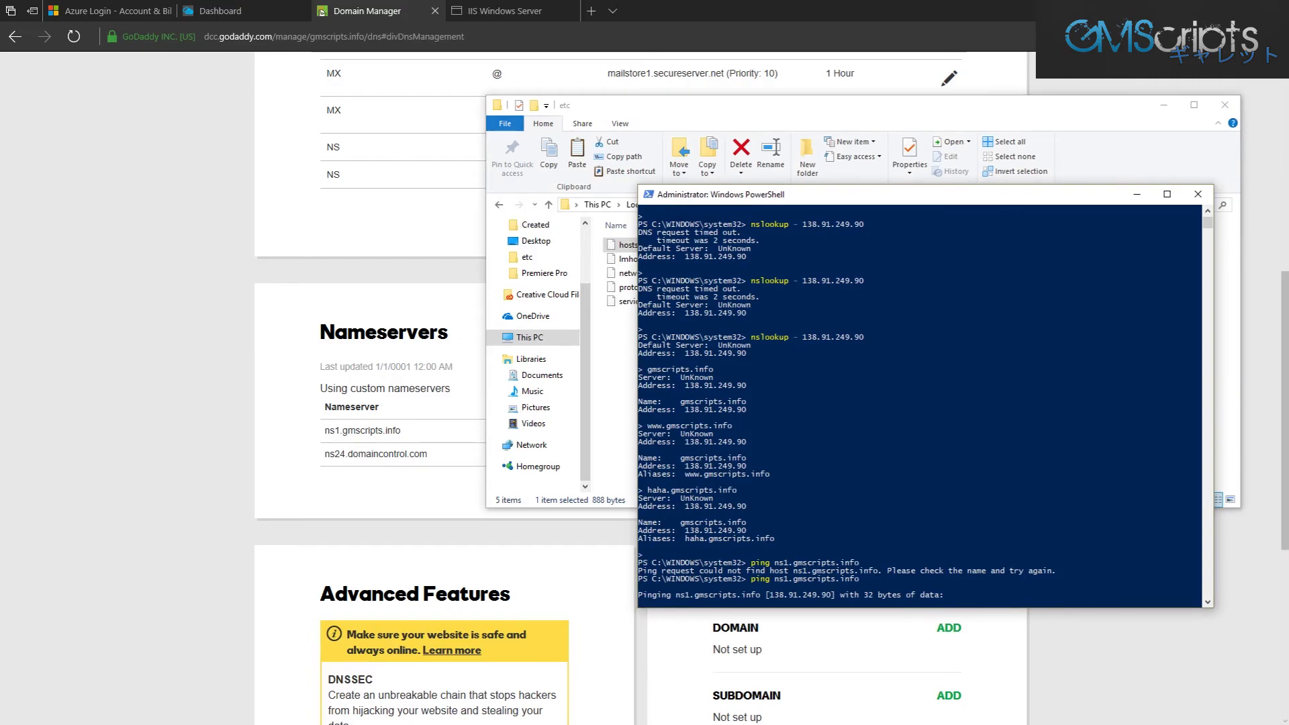
pyautogui.hotkey('ctrl', 'c')
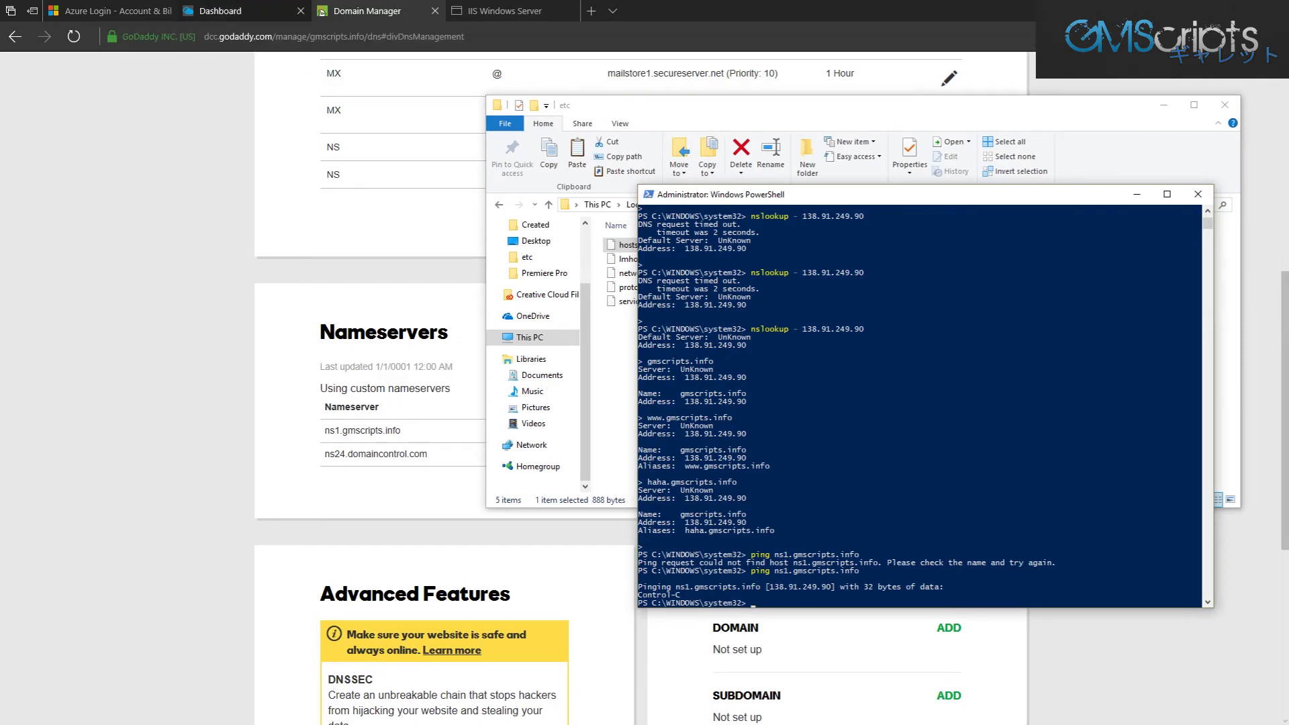
# Check the inbound security rules of the Video network security group in the Azure portal's Video resource group
pyautogui.click(220, 10)
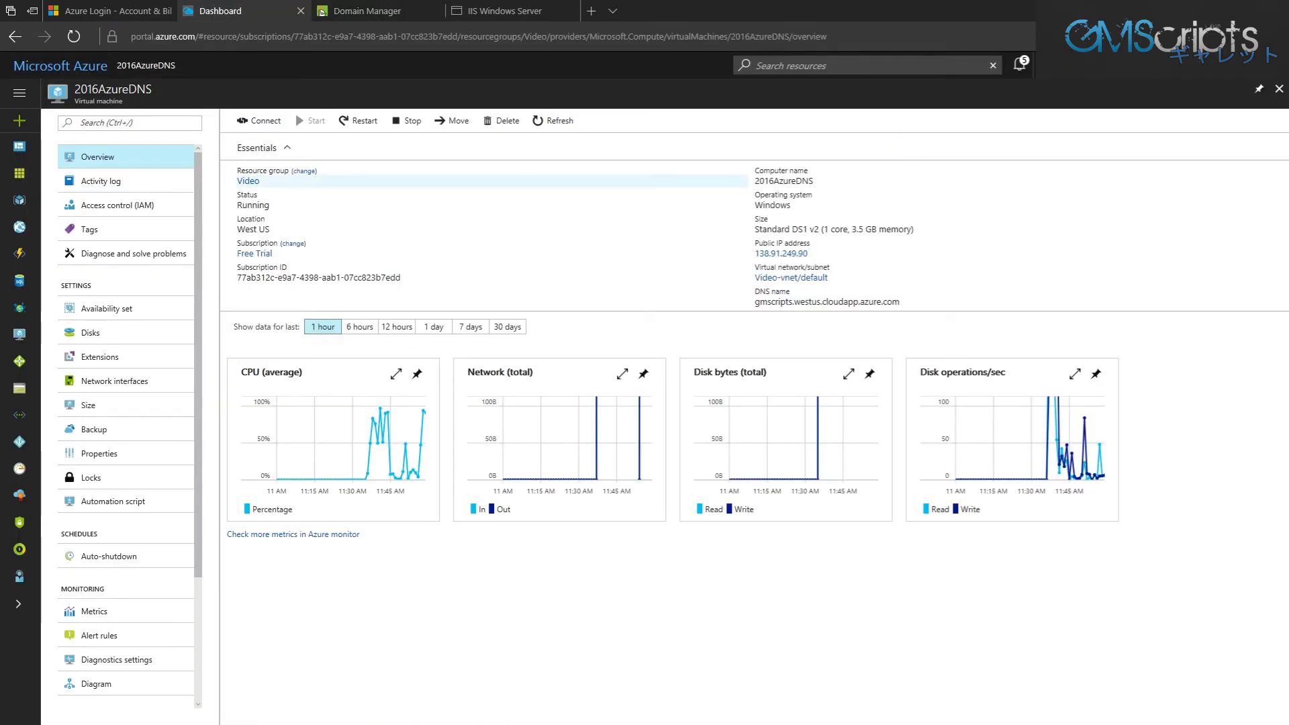
pyautogui.click(248, 181)
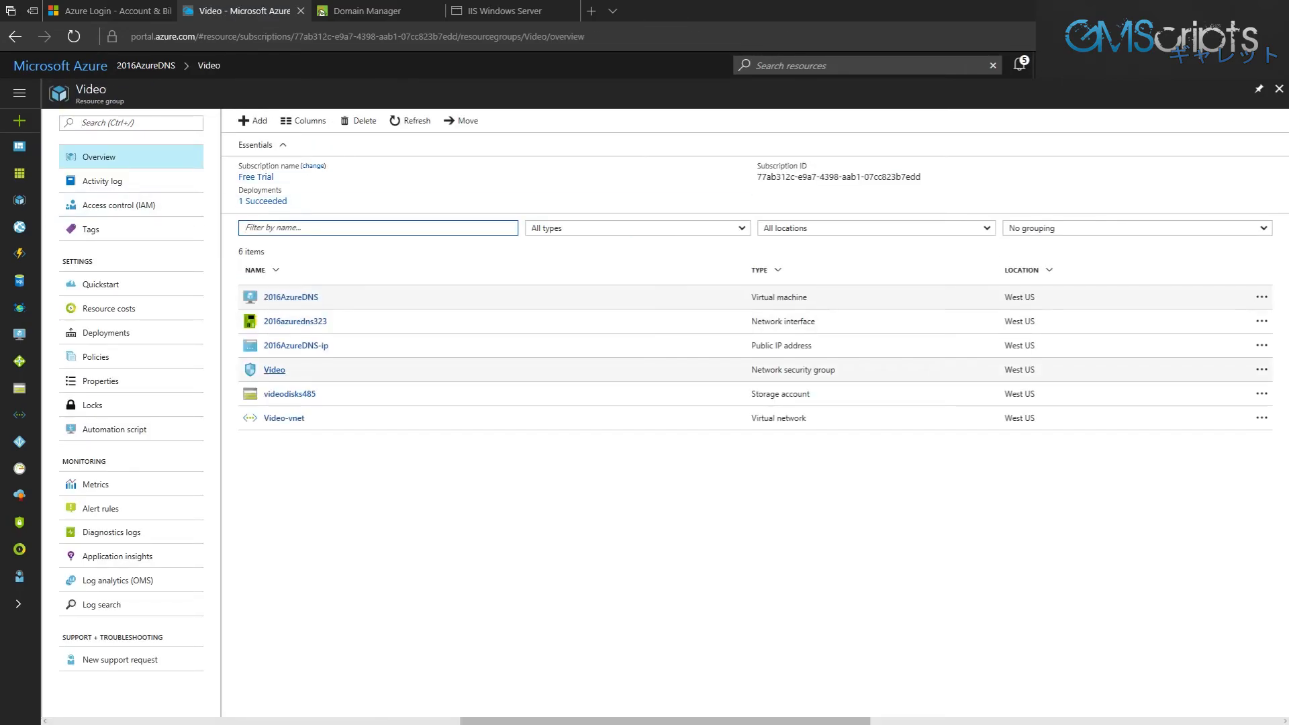
pyautogui.click(274, 370)
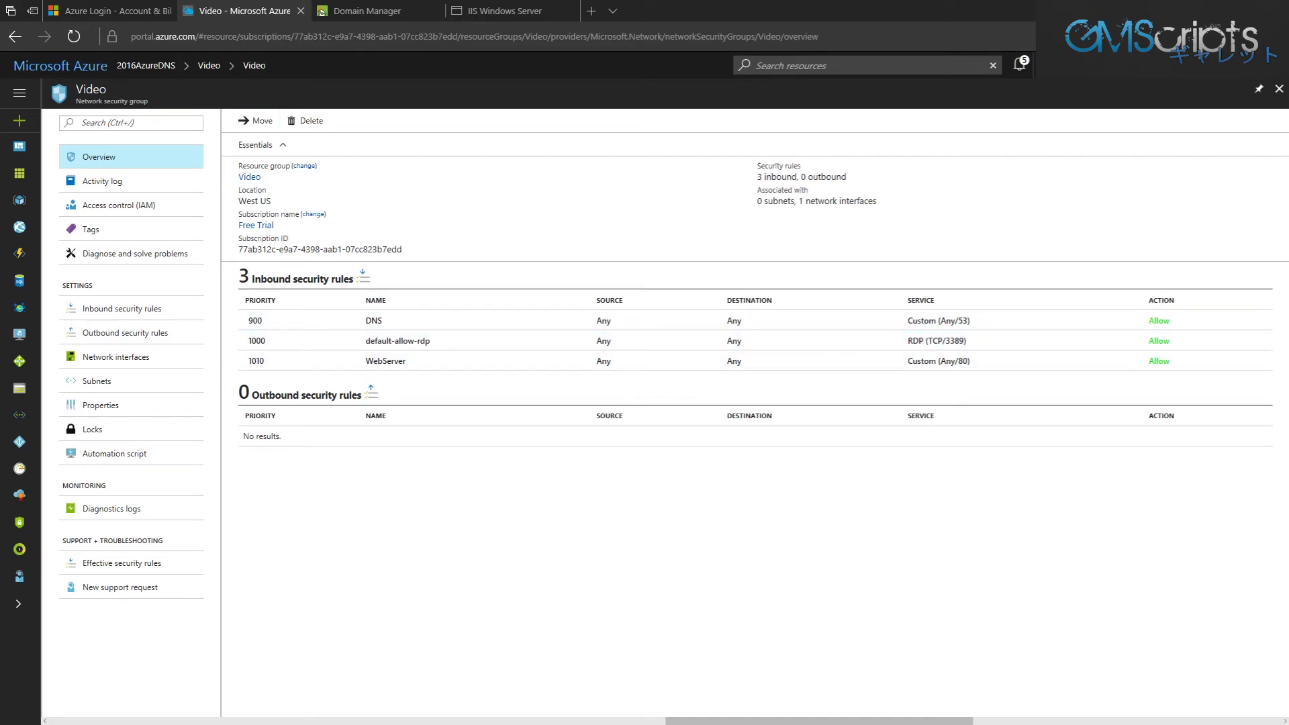
pyautogui.hotkey('alt', 'Tab')
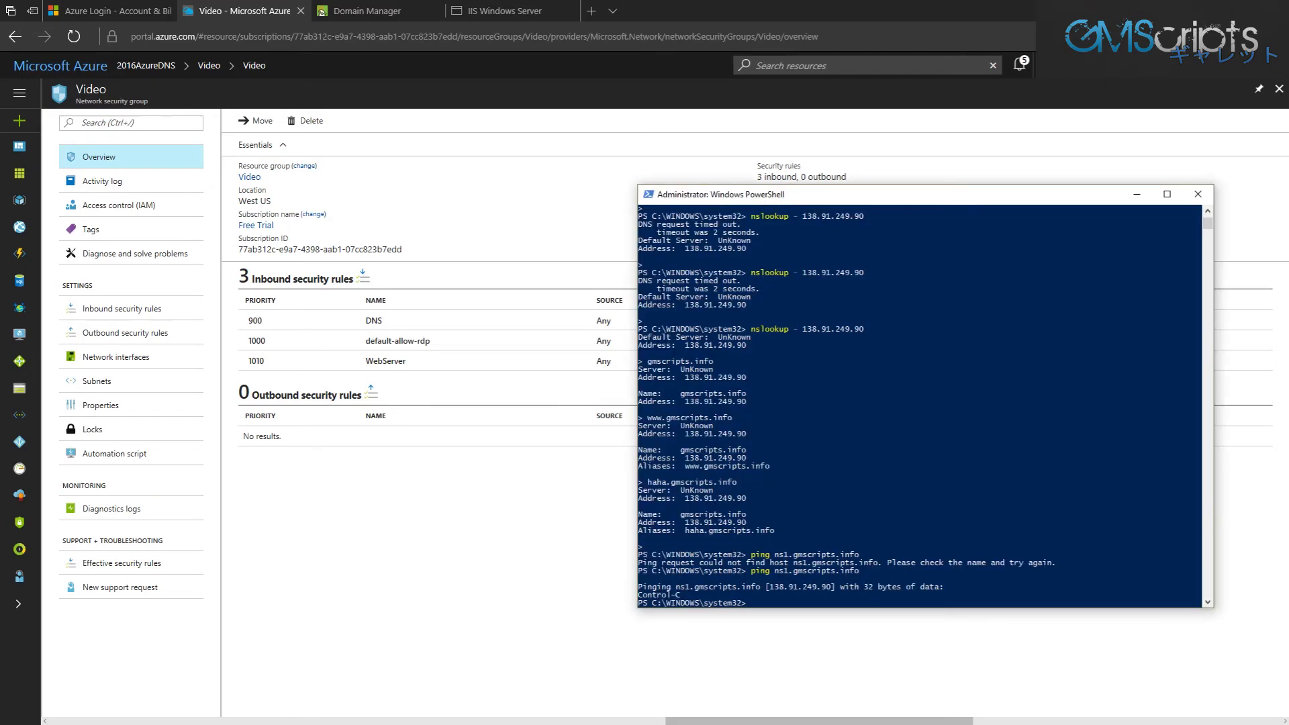
pyautogui.write('nslookup - ns1.g')
pyautogui.write('mscripts.info')
pyautogui.press('Return')
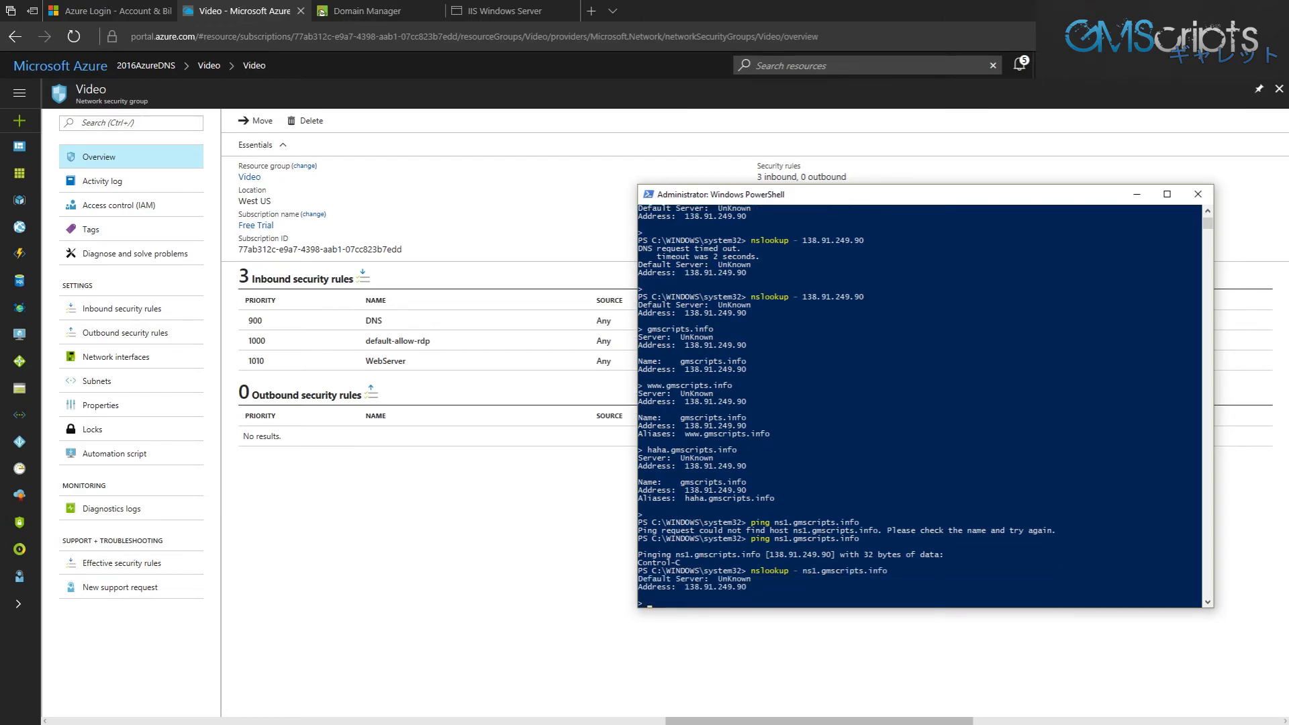
pyautogui.write('gmscripts.info')
pyautogui.press('Return')
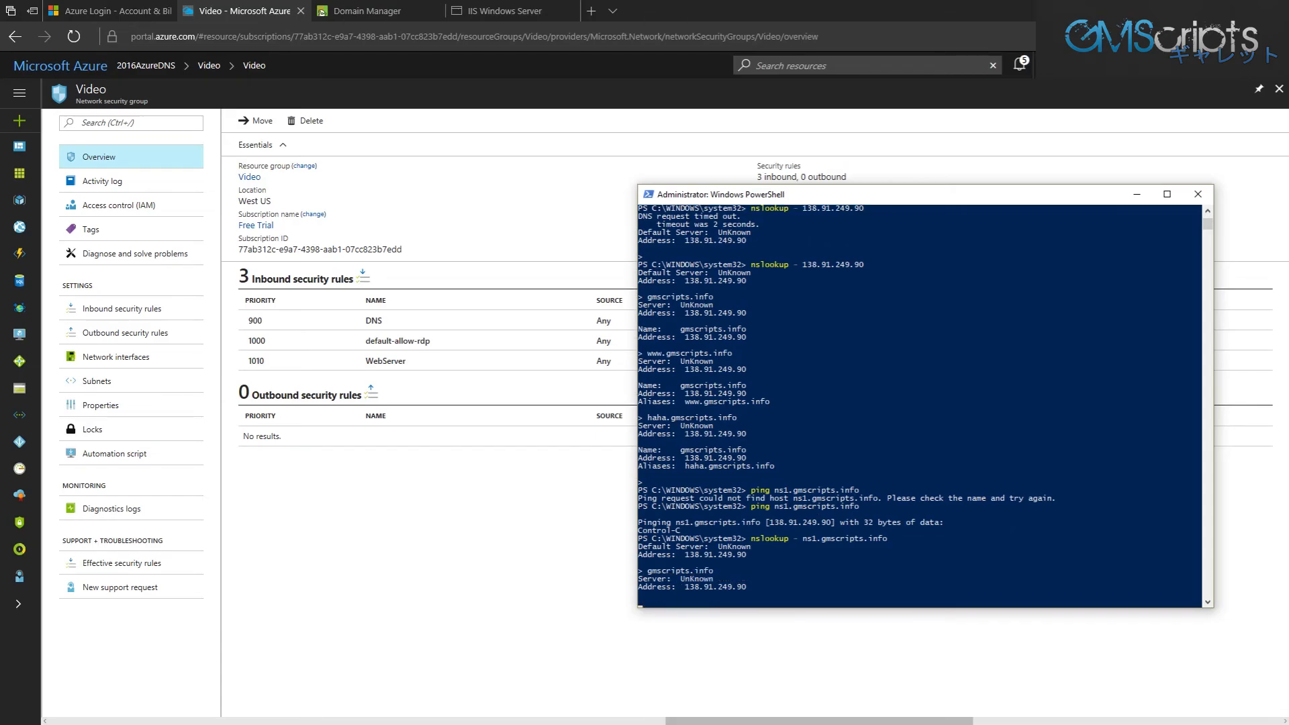
pyautogui.write('ww')
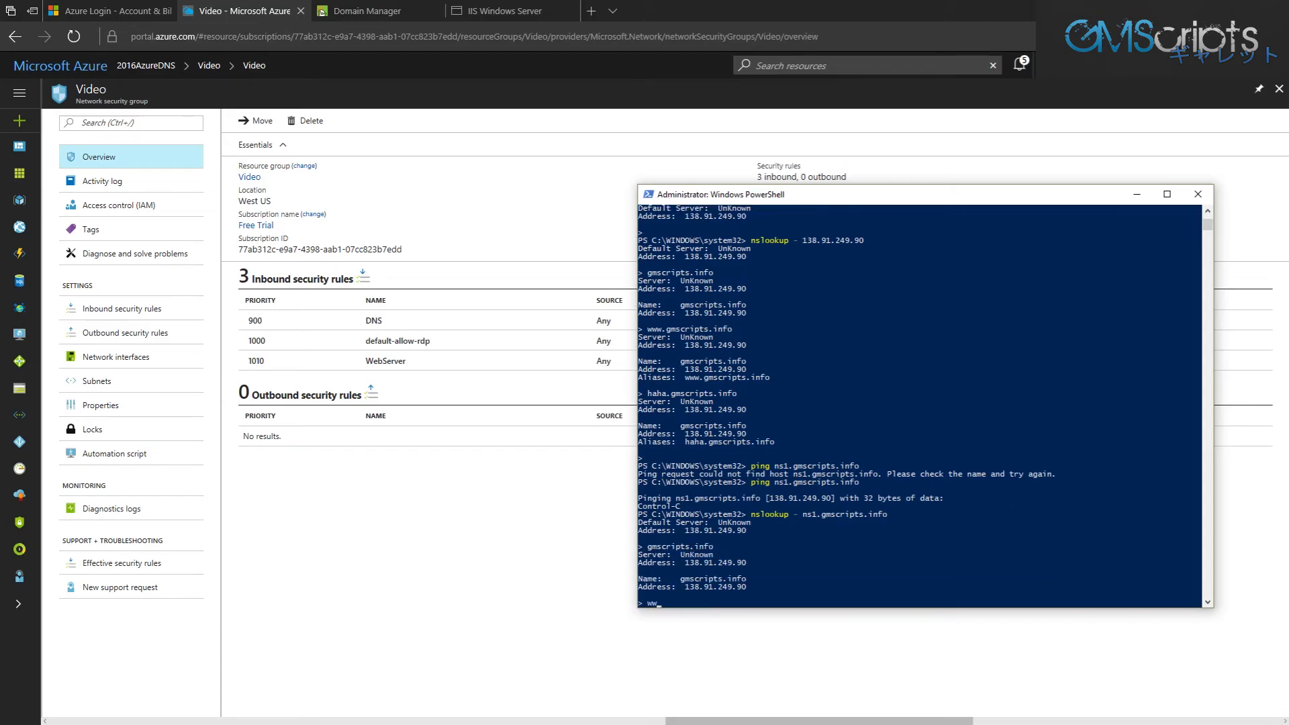
pyautogui.write('w.gmscripts.info')
pyautogui.press('Return')
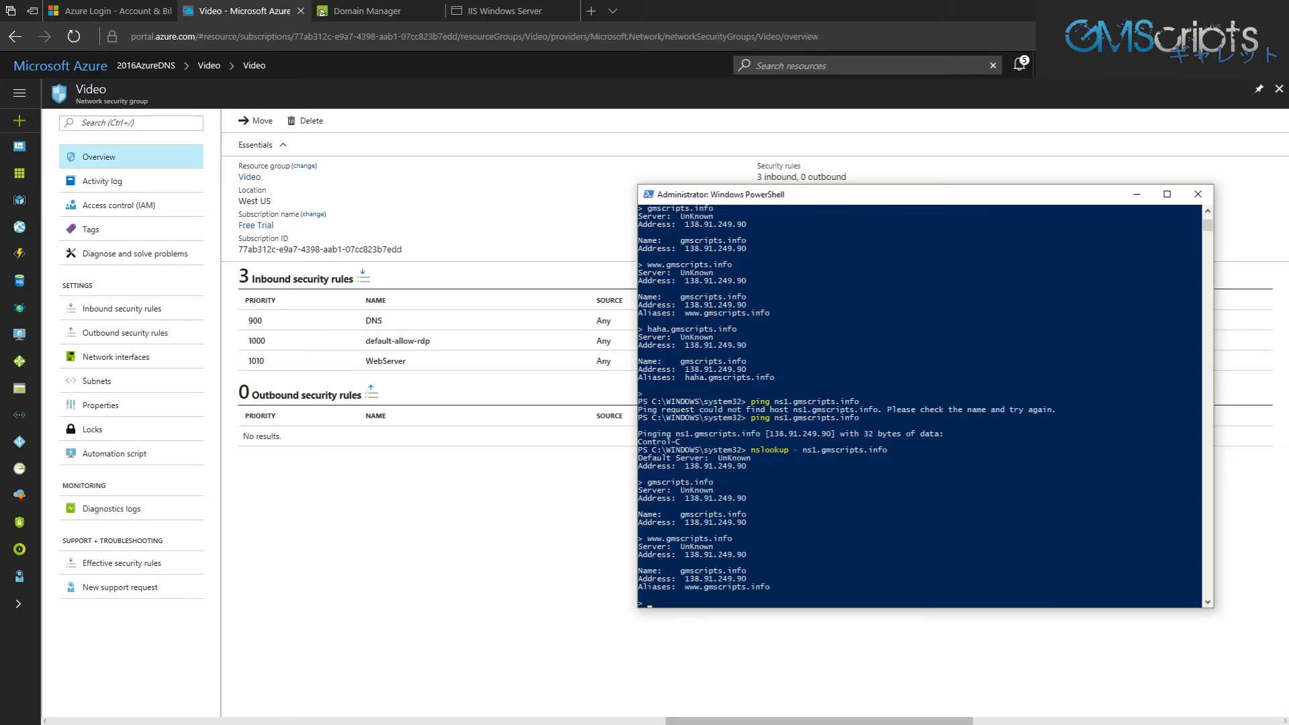
pyautogui.write('haha.gmscripts.info')
pyautogui.press('Return')
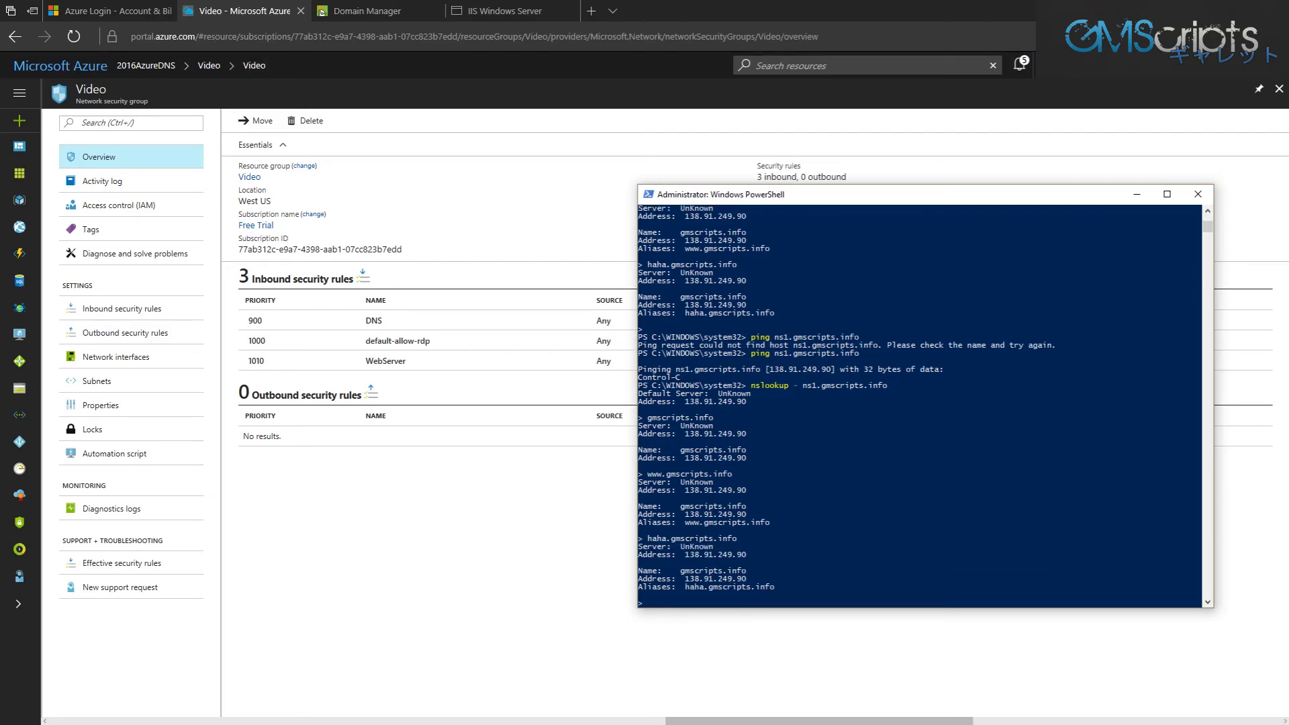
# Close the old IIS Windows Server tab and load gmscripts.info in a new browser tab
pyautogui.middleClick(480, 11)
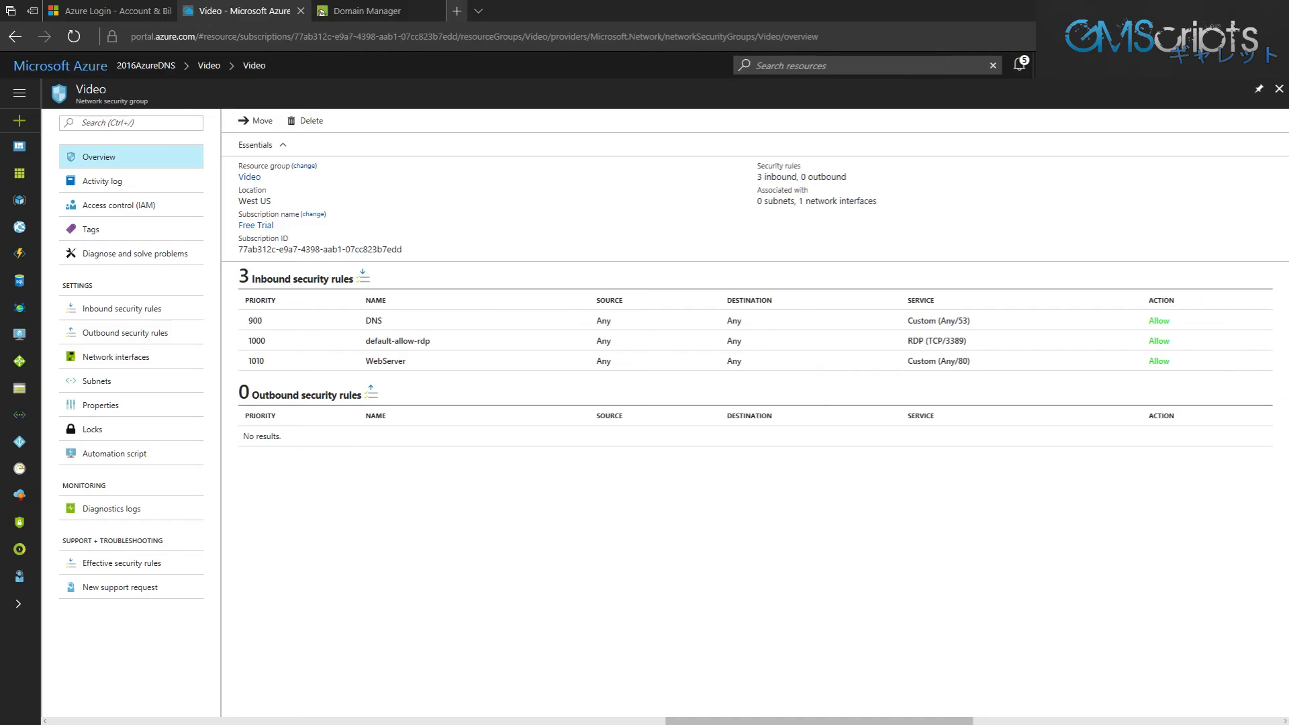
pyautogui.click(458, 11)
pyautogui.write('gmscripts.info/')
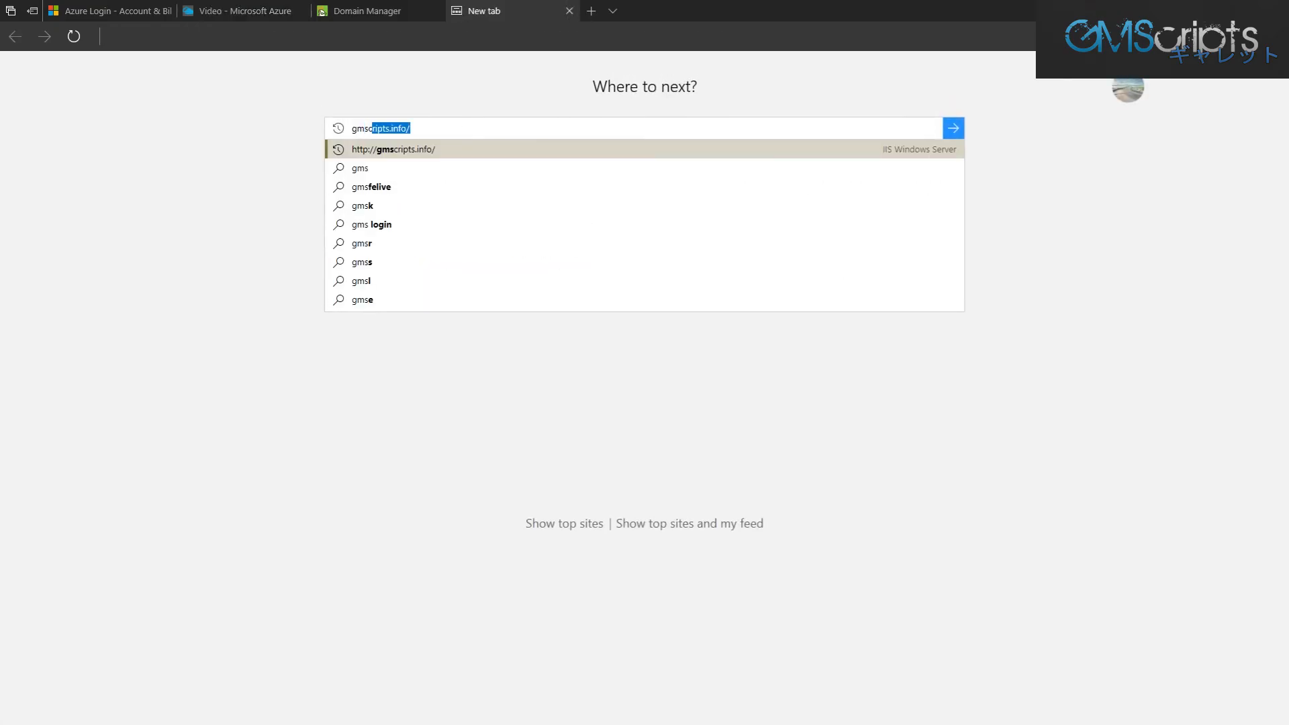
pyautogui.press('Return')
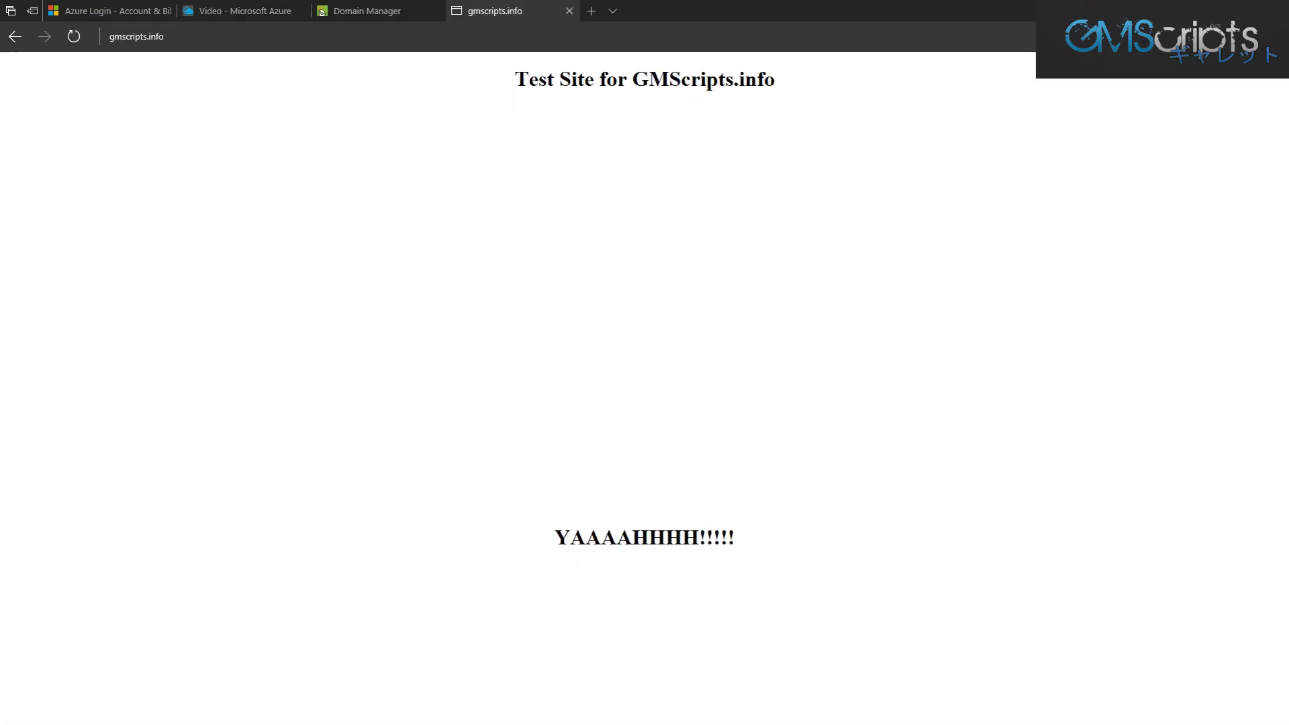
pyautogui.click(152, 36)
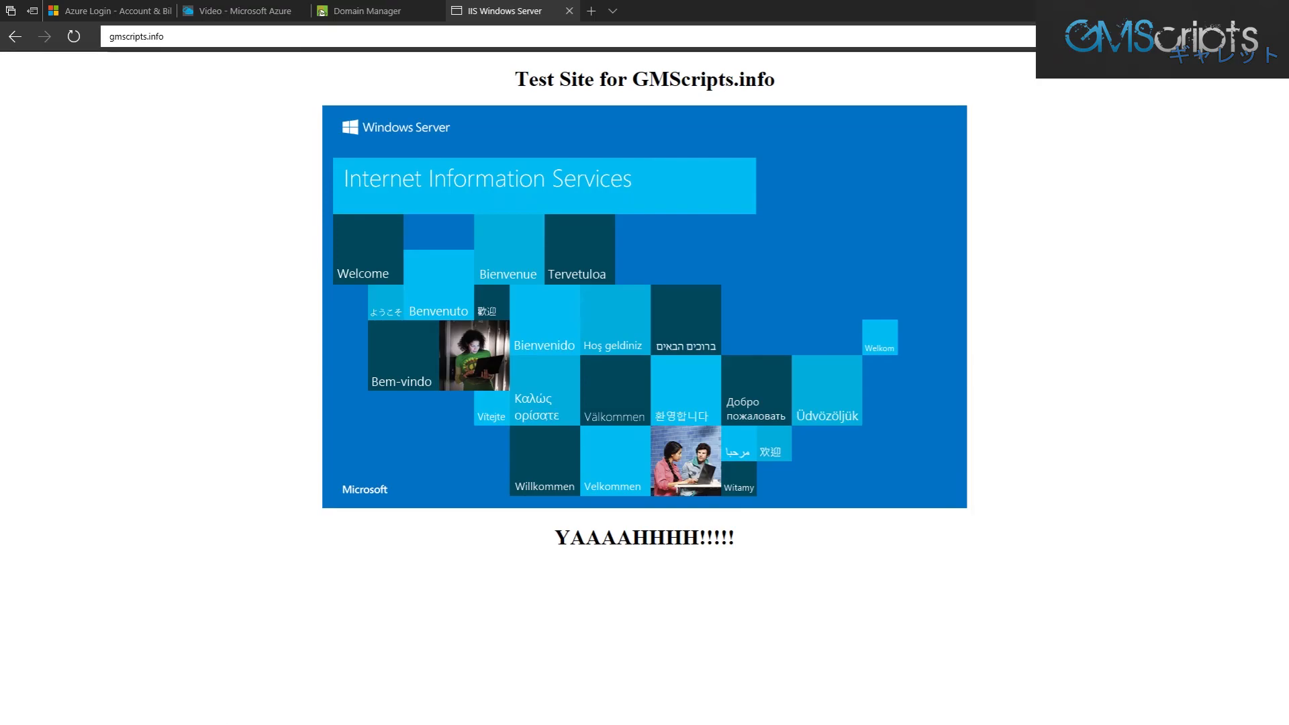
pyautogui.click(152, 37)
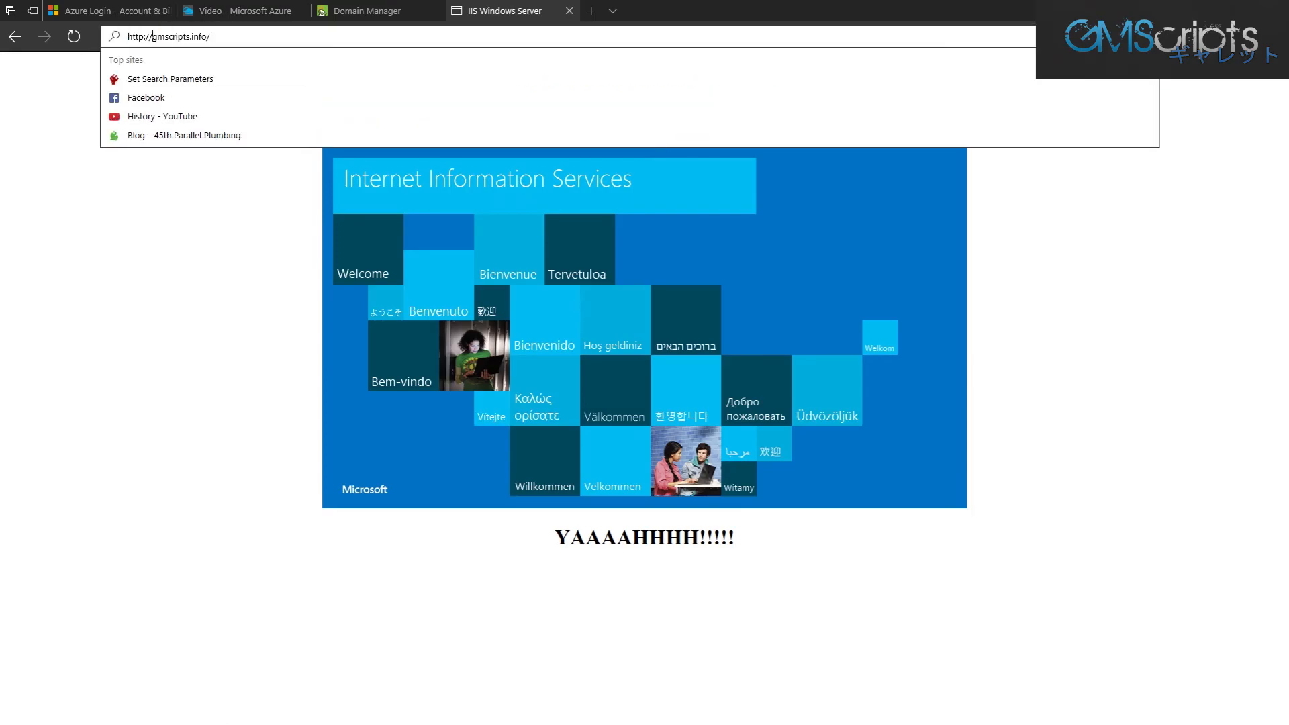
pyautogui.write('www.')
pyautogui.press('Return')
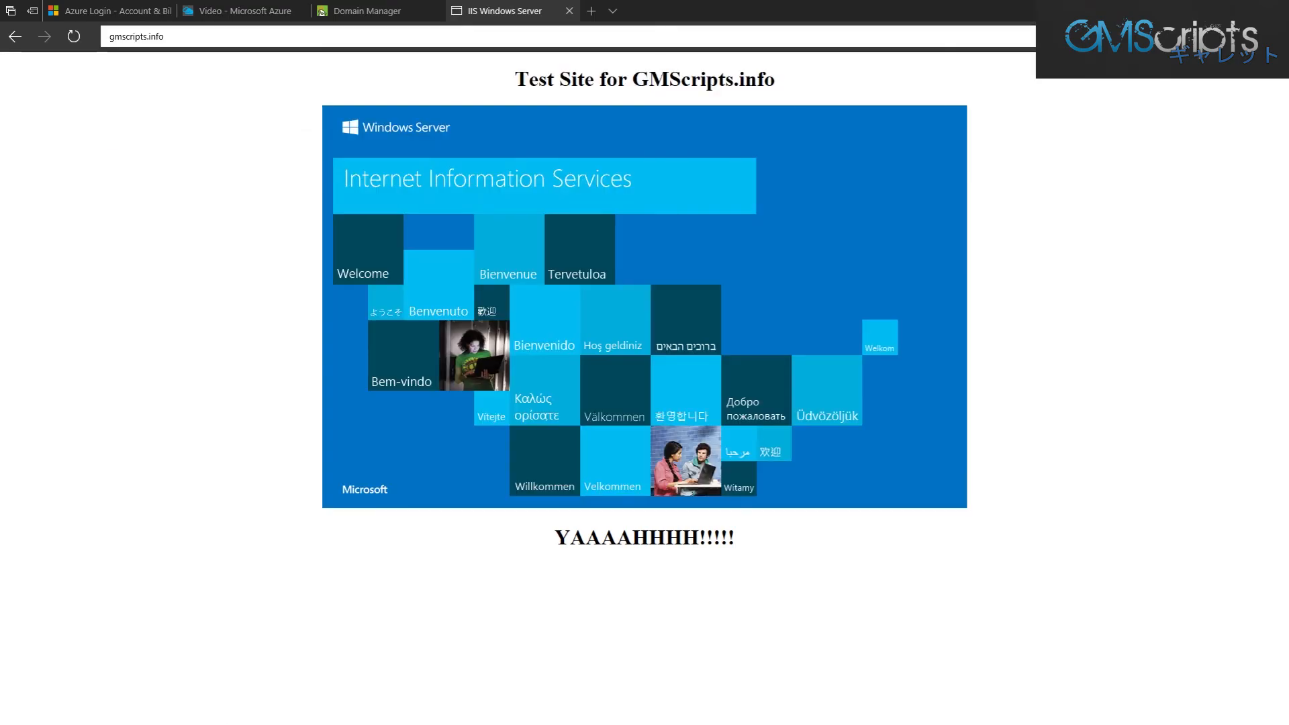
pyautogui.click(152, 36)
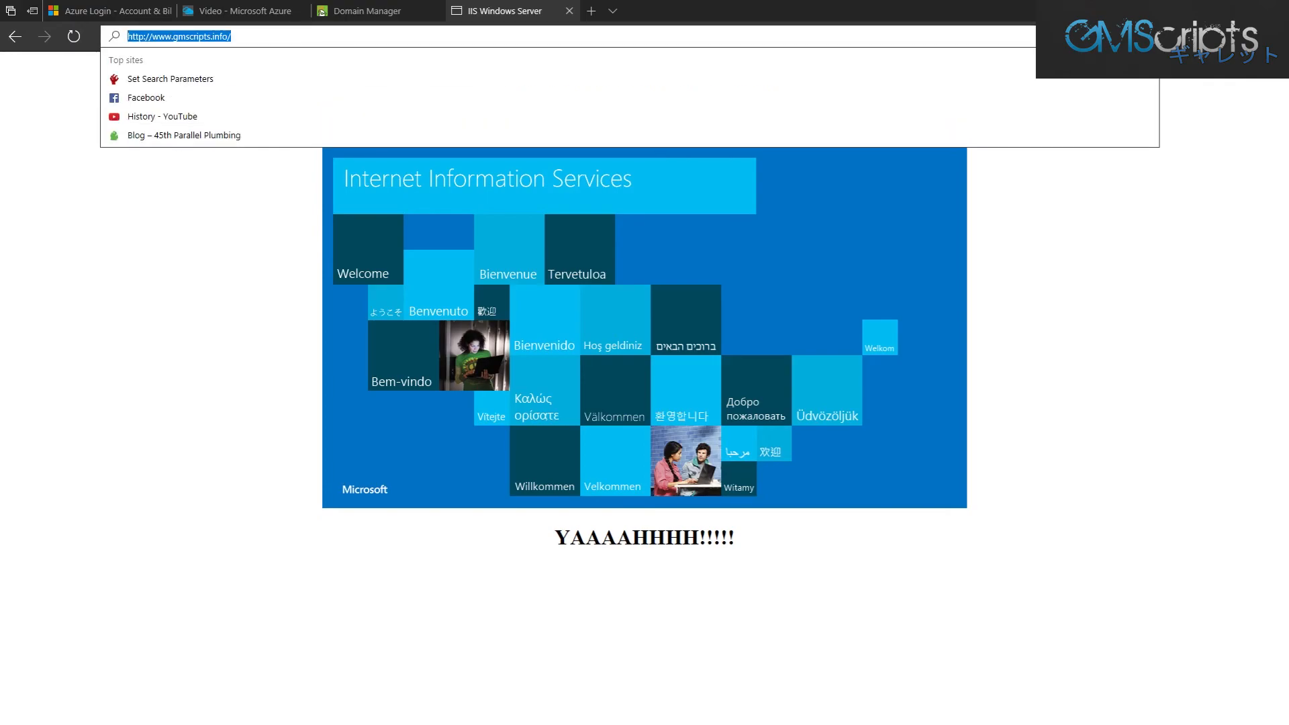
pyautogui.press('Return')
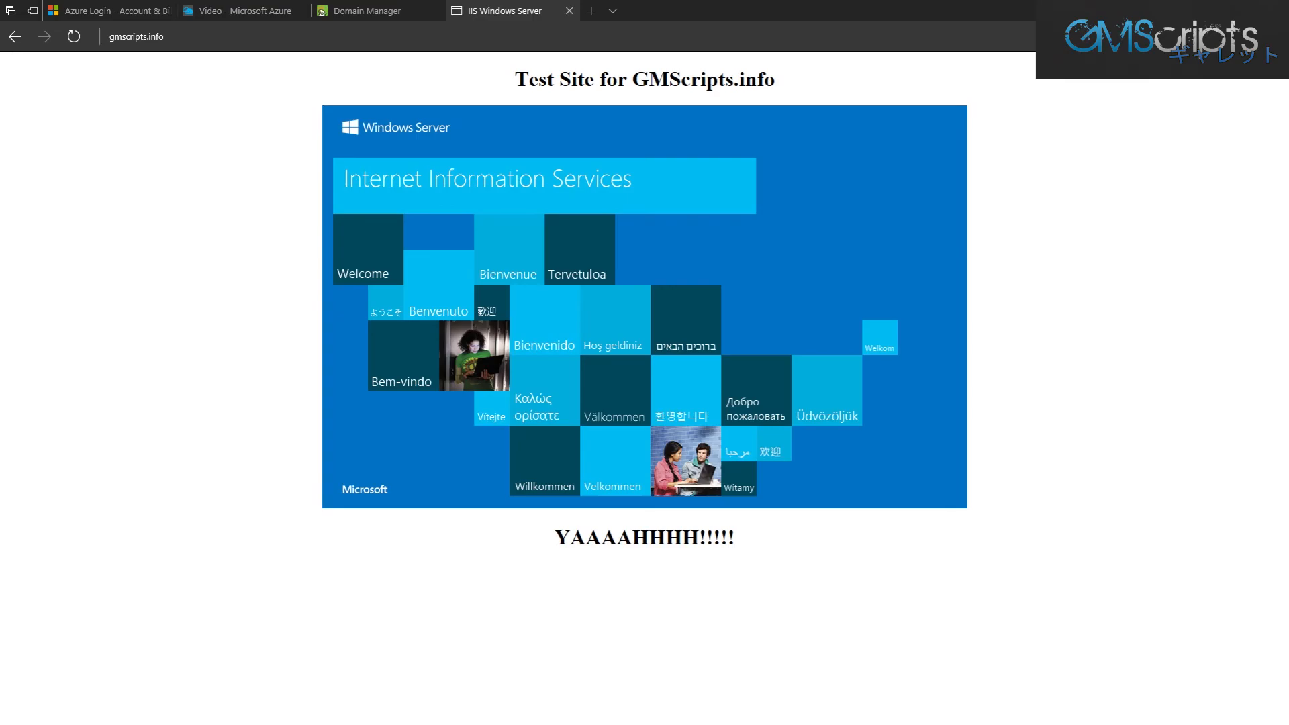
# Switch to the 138.91.249.90 remote desktop session and open the Ethernet 2 connection status from Network and Sharing Center
pyautogui.hotkey('alt', 'Tab')
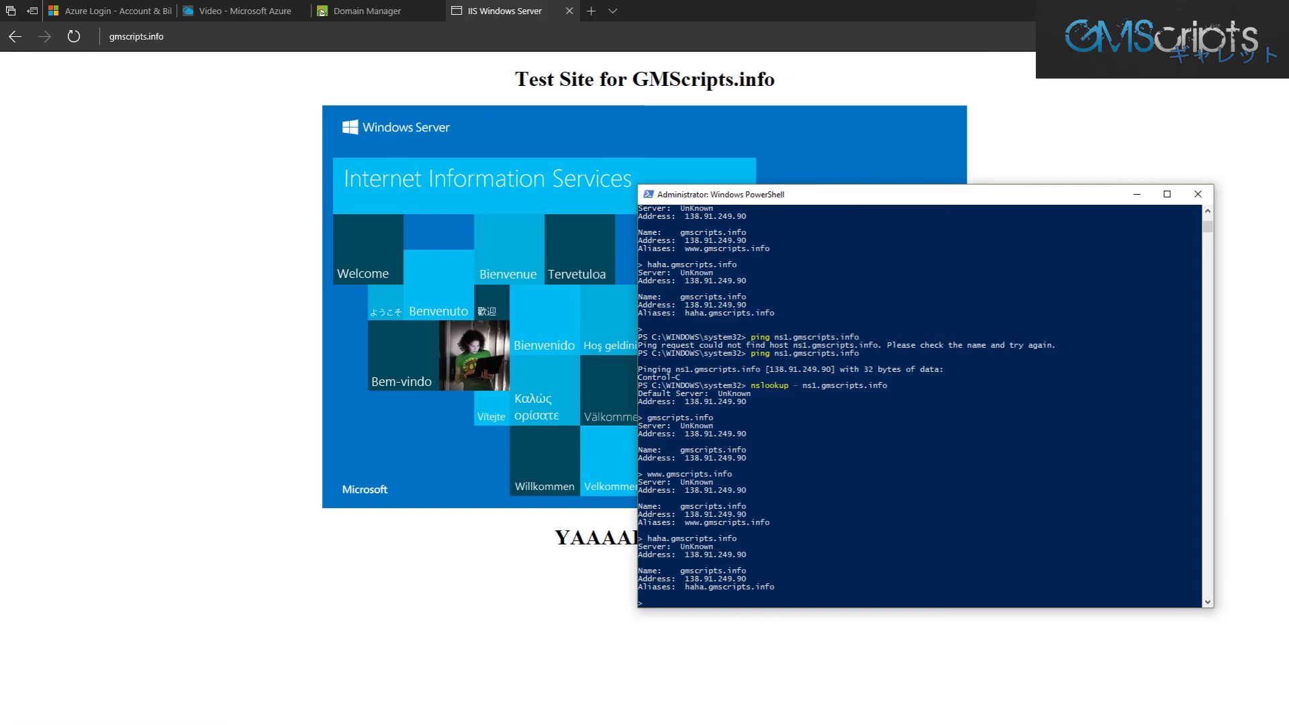
pyautogui.hotkey('alt', 'Tab')
pyautogui.moveTo(811, 114); pyautogui.dragTo(439, 453)
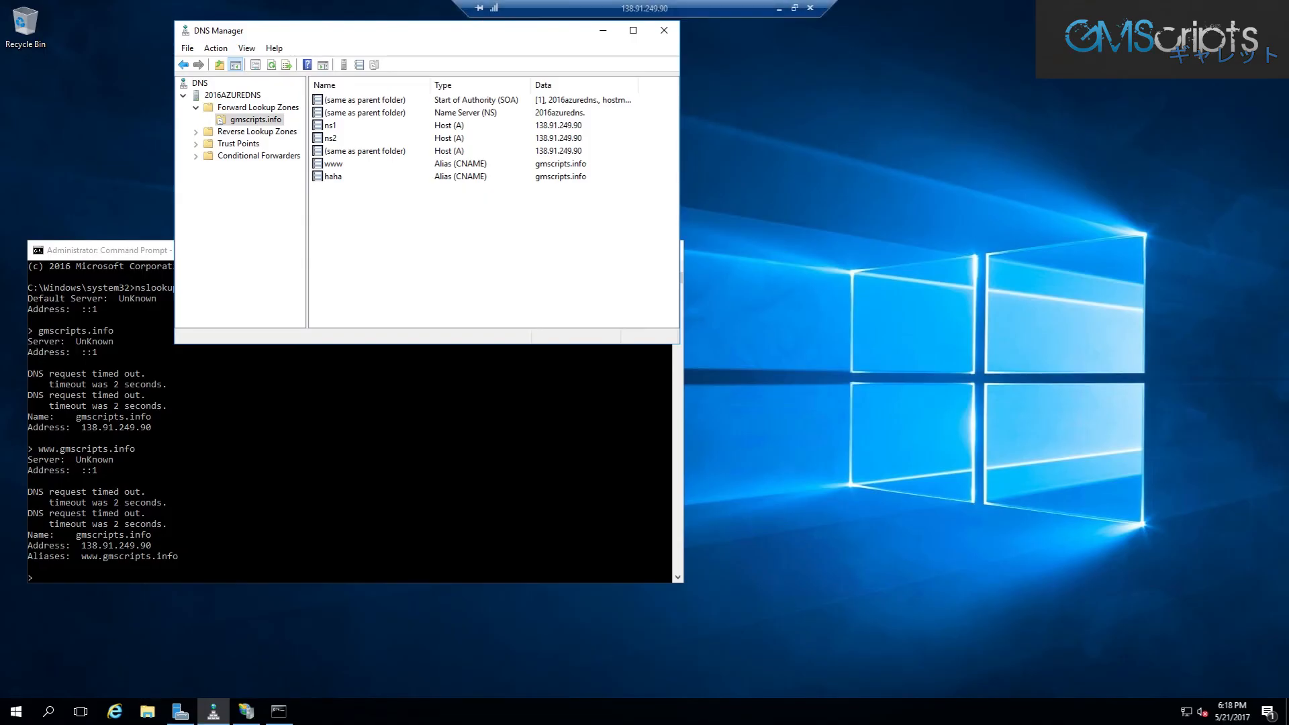
pyautogui.rightClick(1186, 711)
pyautogui.click(1192, 703)
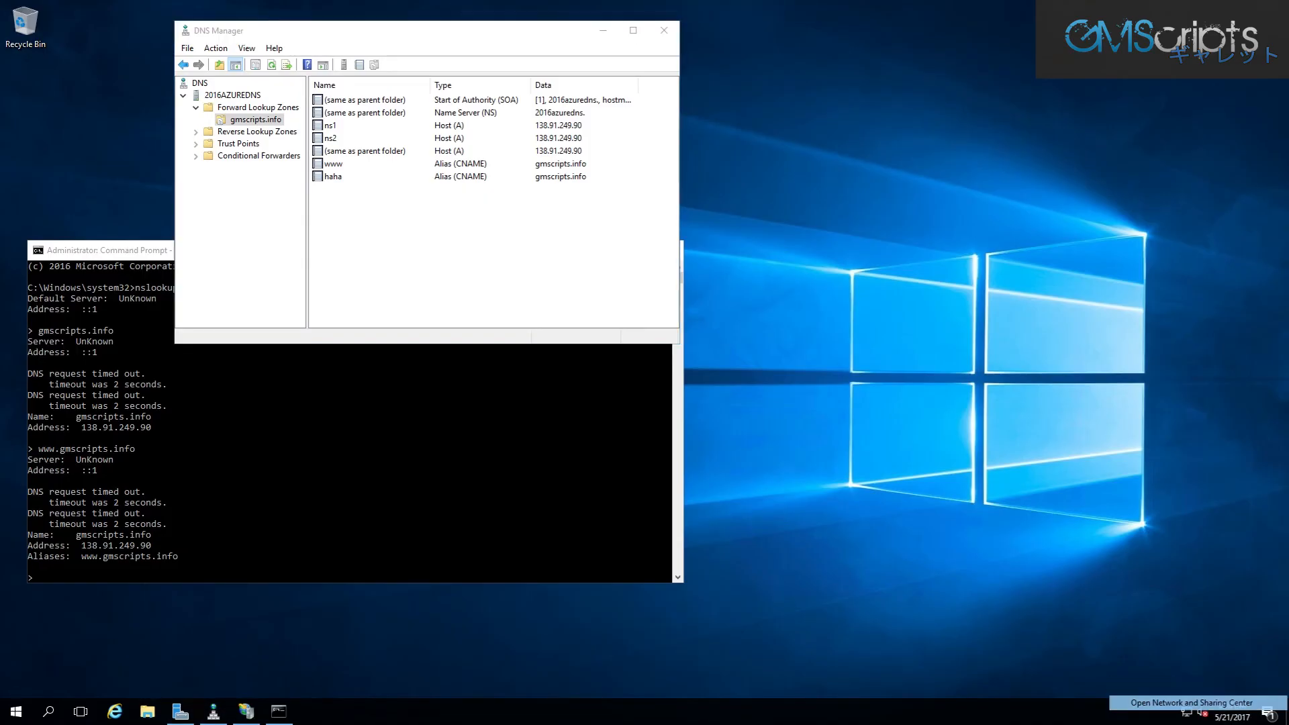
pyautogui.click(965, 165)
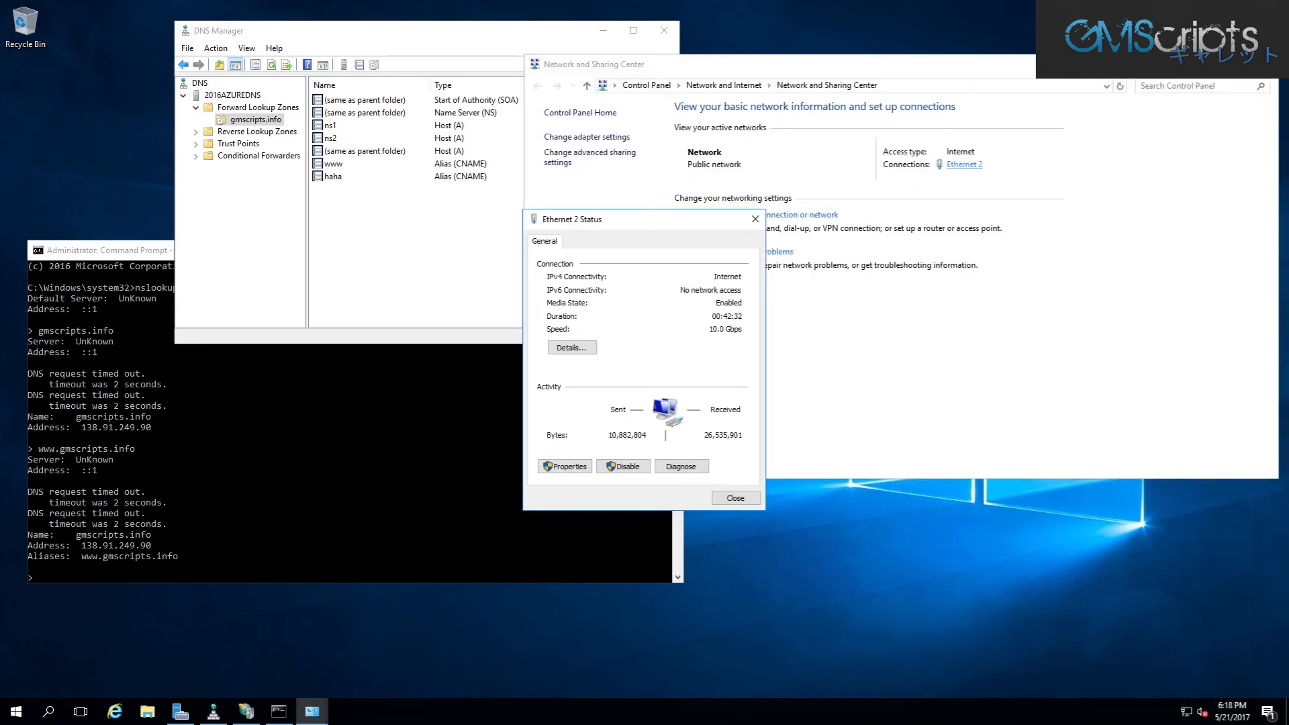
# Check the DHCP and DNS server entries in the Ethernet 2 connection details, then close the details and status windows
pyautogui.click(573, 347)
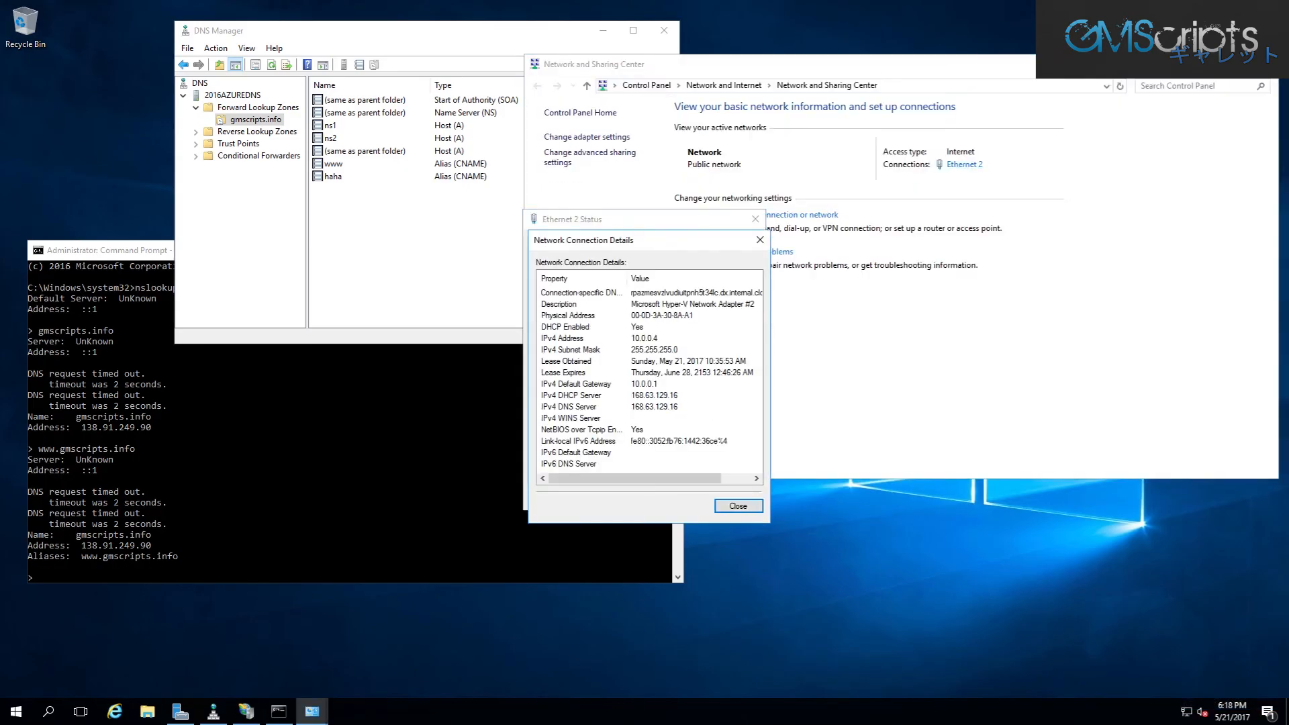
pyautogui.click(654, 396)
pyautogui.click(654, 407)
pyautogui.click(760, 239)
pyautogui.click(755, 219)
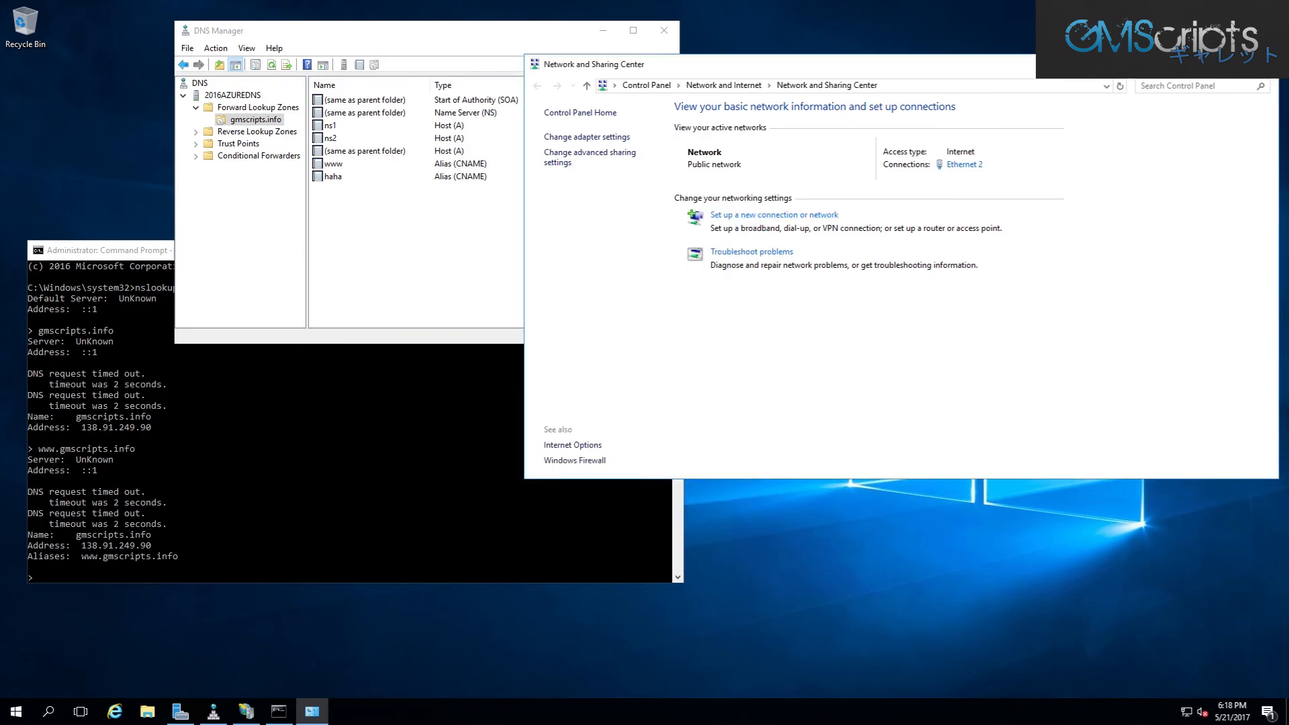
pyautogui.click(115, 711)
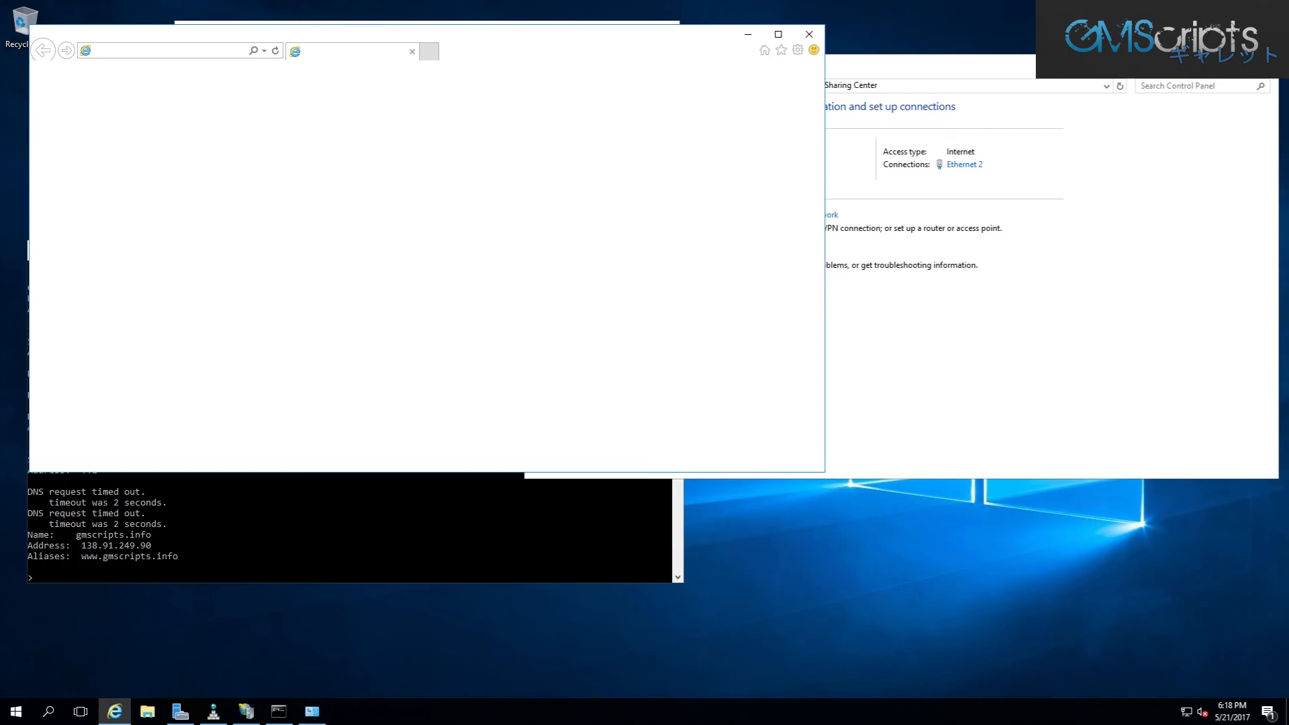
pyautogui.click(518, 357)
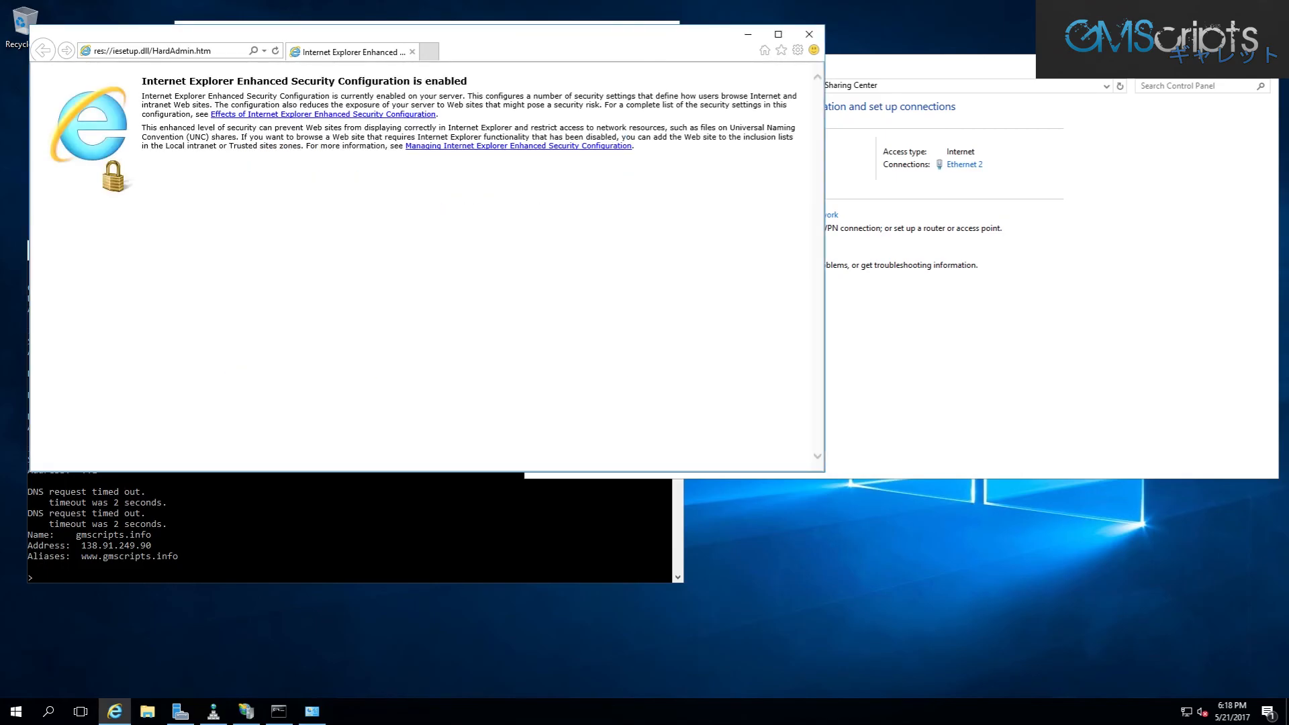
pyautogui.click(161, 51)
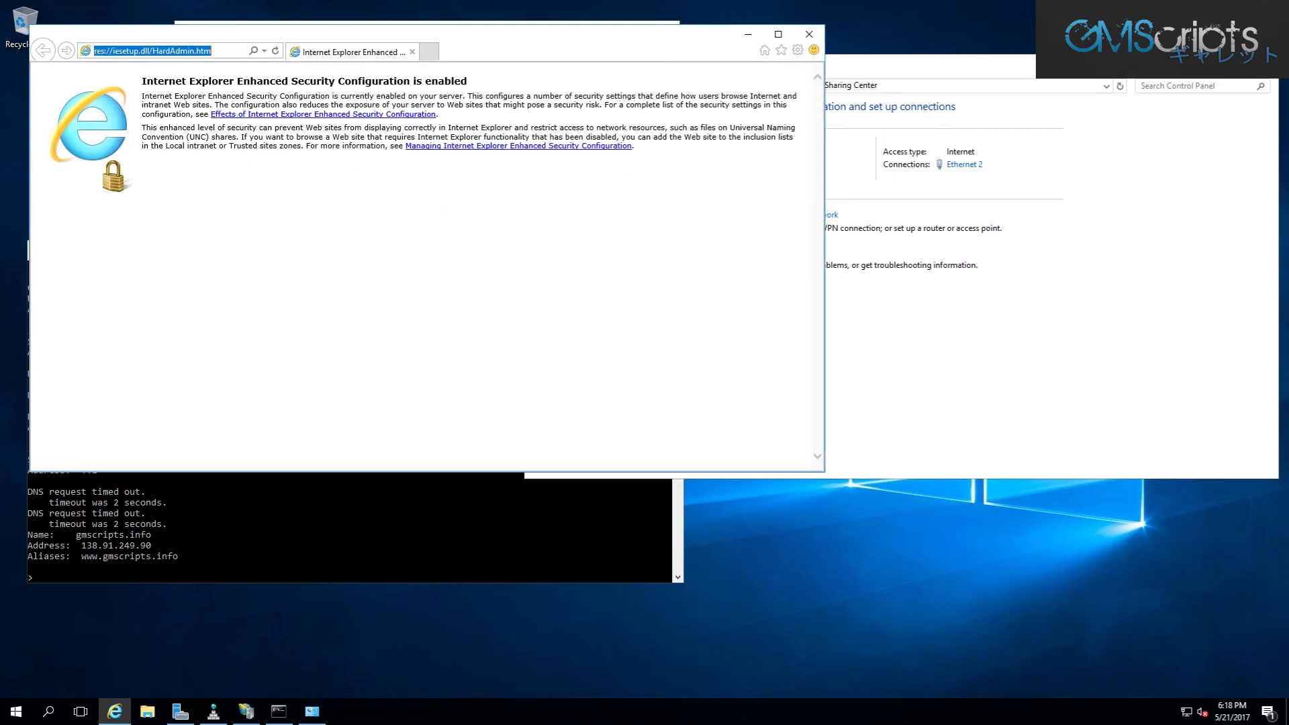
pyautogui.write('htt')
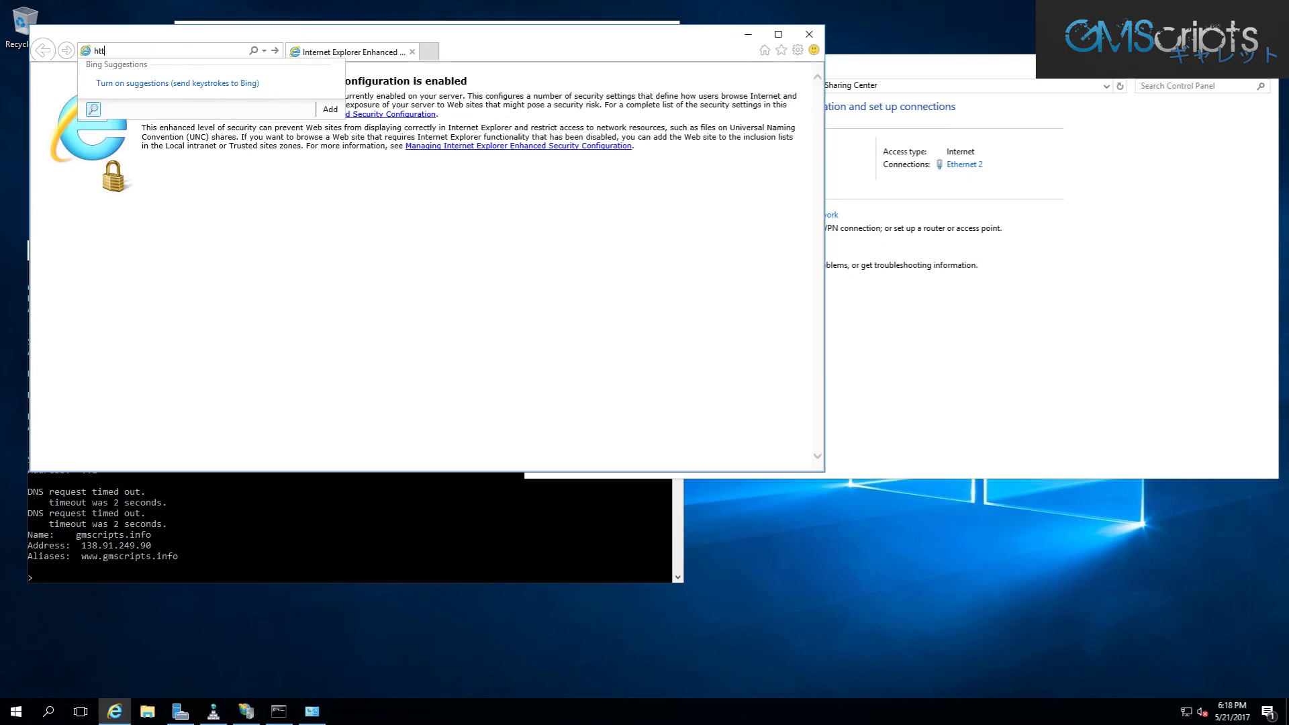
pyautogui.write('p://localhost')
pyautogui.press('Return')
pyautogui.scroll(-2, 421, 269)
pyautogui.scroll(1, 421, 268)
pyautogui.scroll(-1, 421, 269)
pyautogui.moveTo(511, 34); pyautogui.dragTo(737, 240)
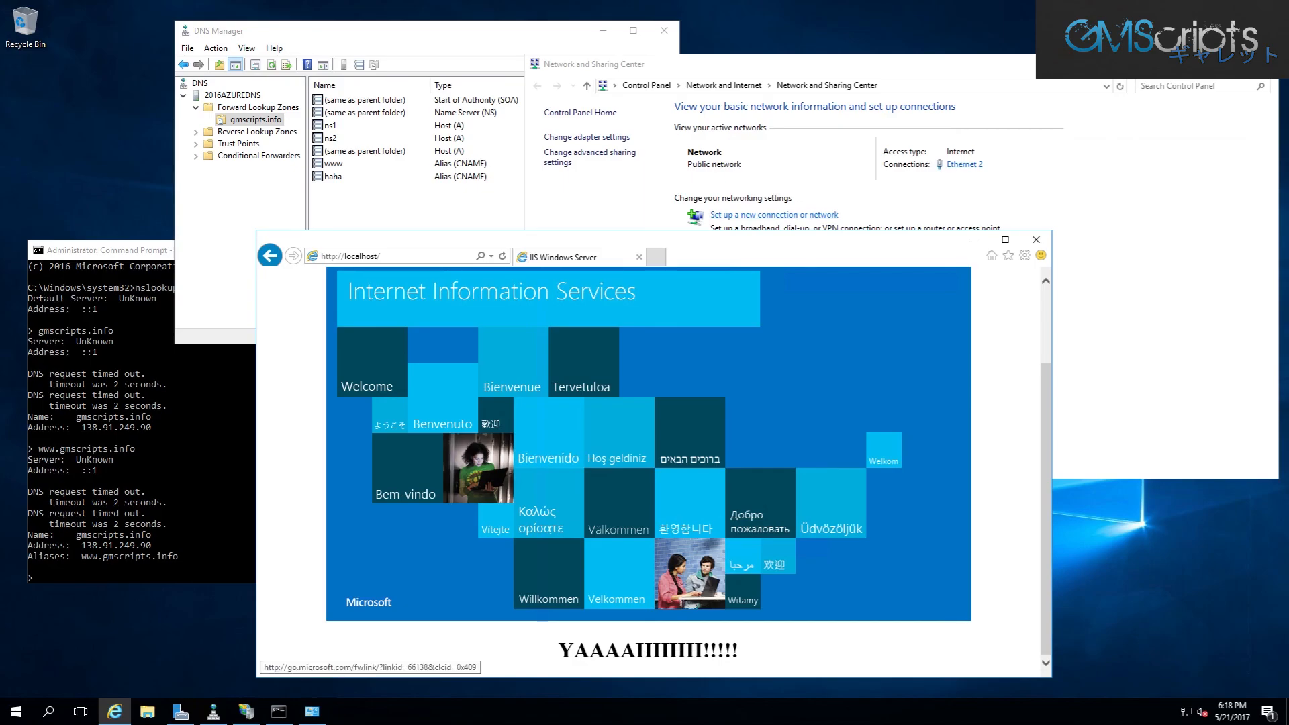
pyautogui.hotkey('alt', 'Tab')
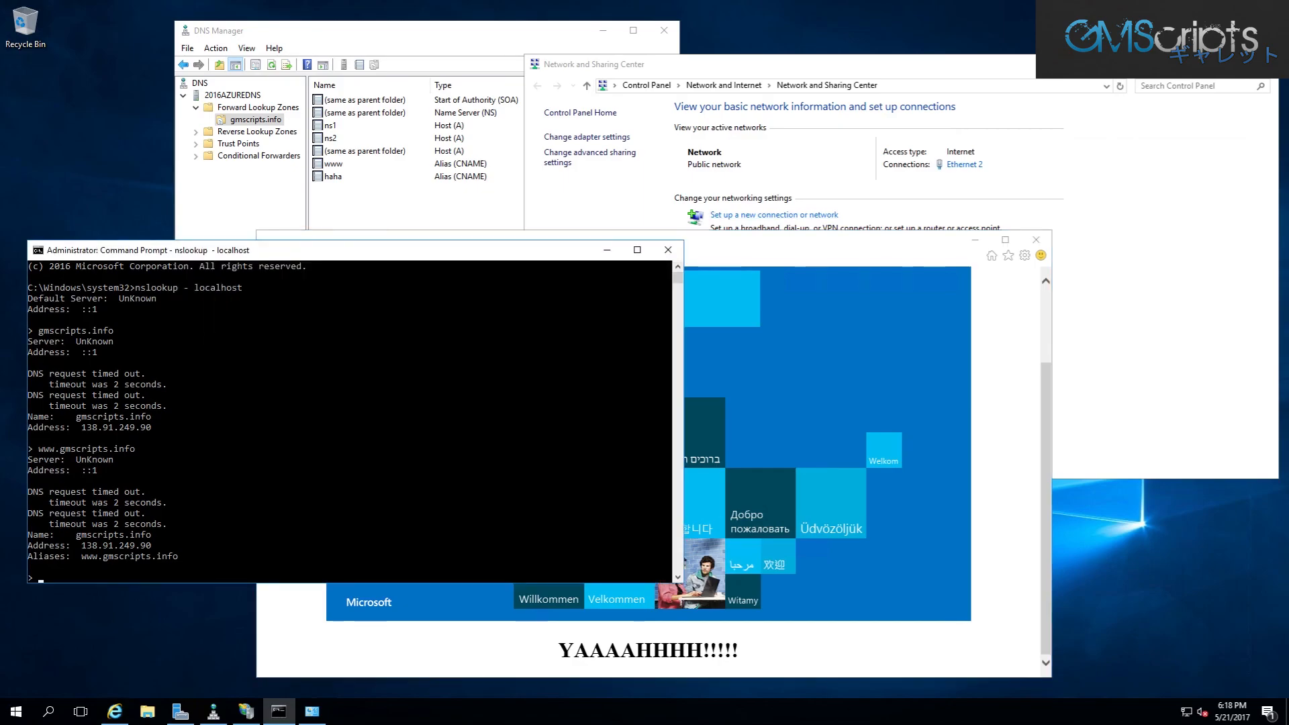
pyautogui.press('Up')
pyautogui.press('Return')
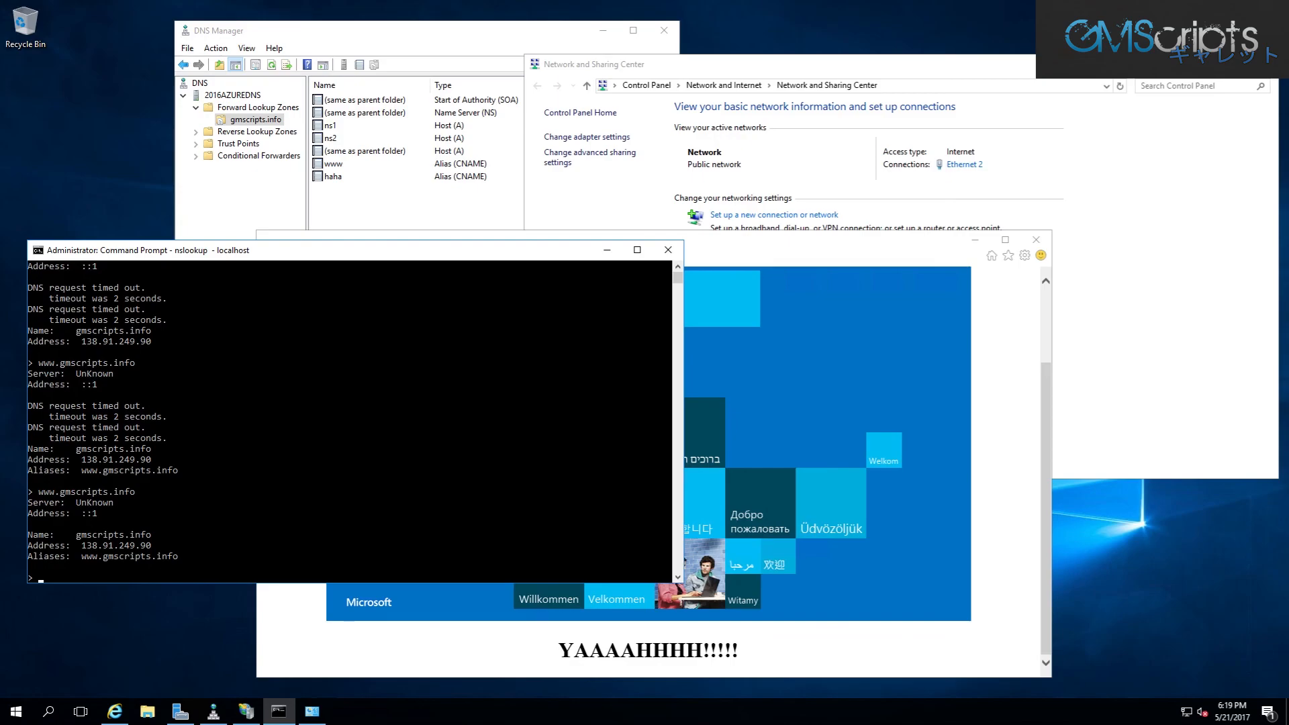
pyautogui.moveTo(644, 0)
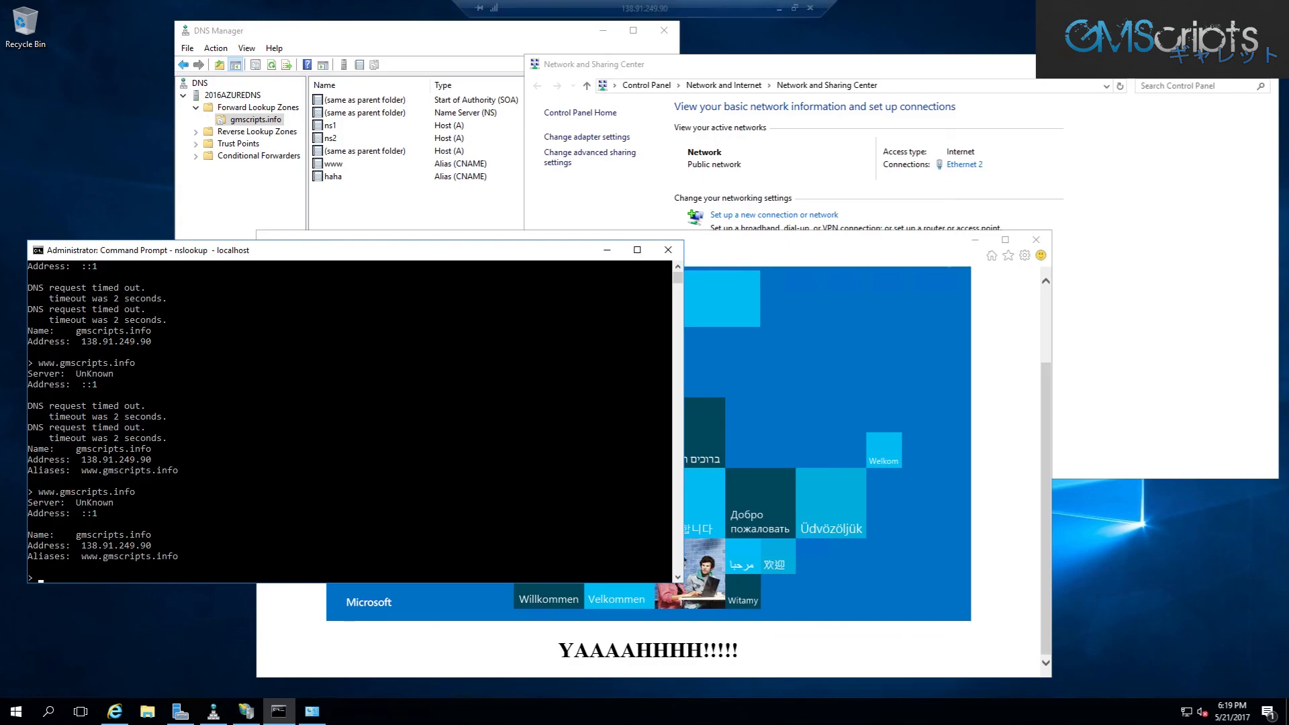